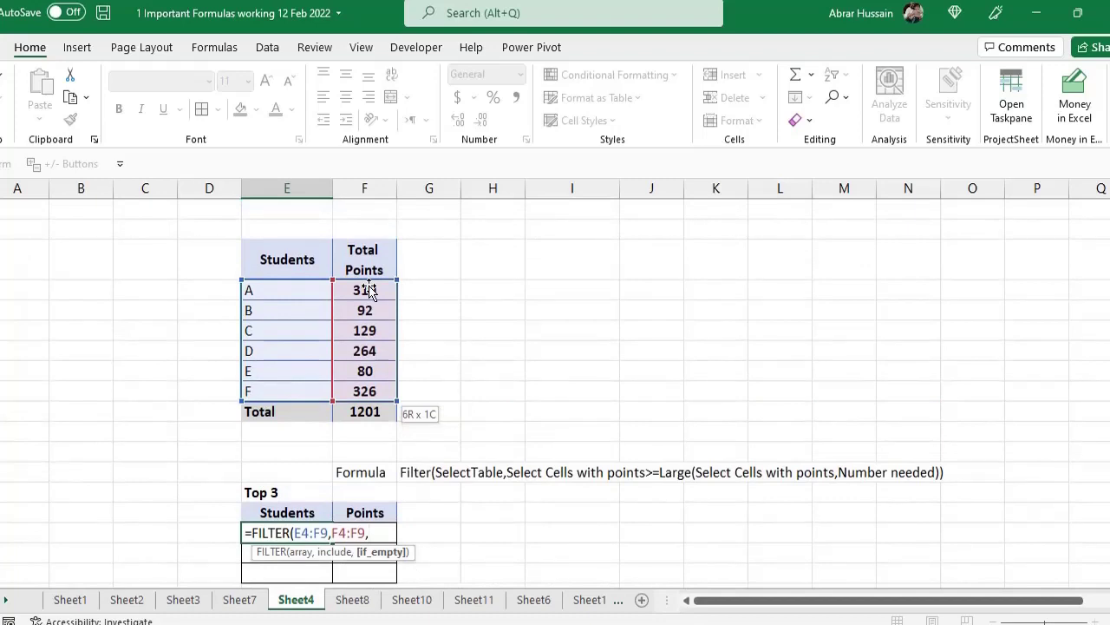
# Complete the Top 3 FILTER formula on E4:F9 with the include condition F4:F9>=LARGE(F4:F9,3) and enter it
pyautogui.scroll(-2, 453, 375)
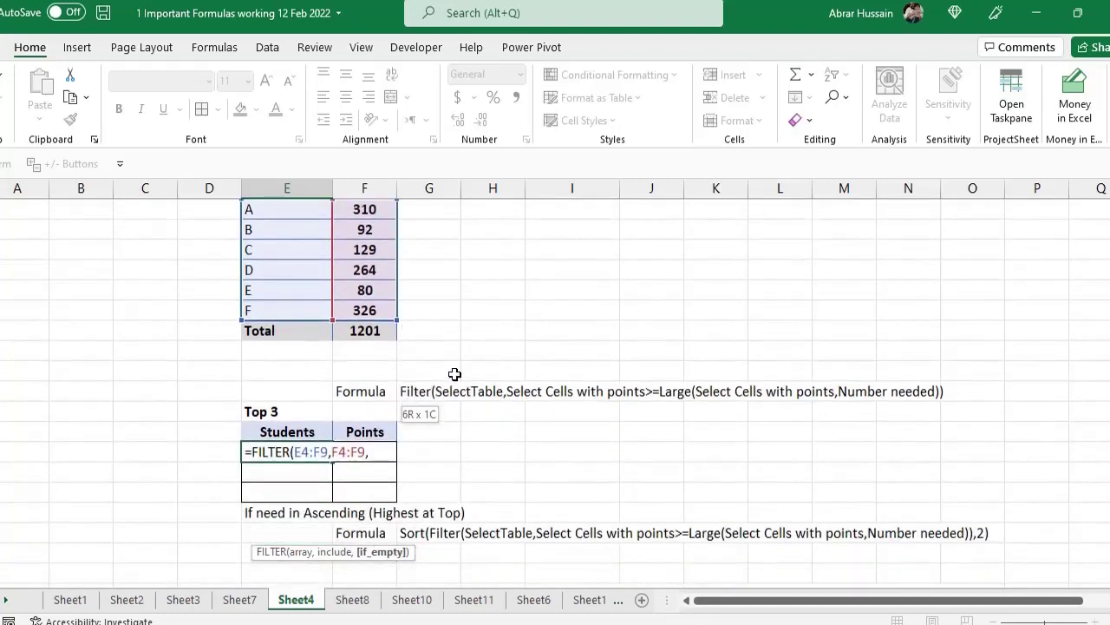
pyautogui.press('BackSpace')
pyautogui.write(')')
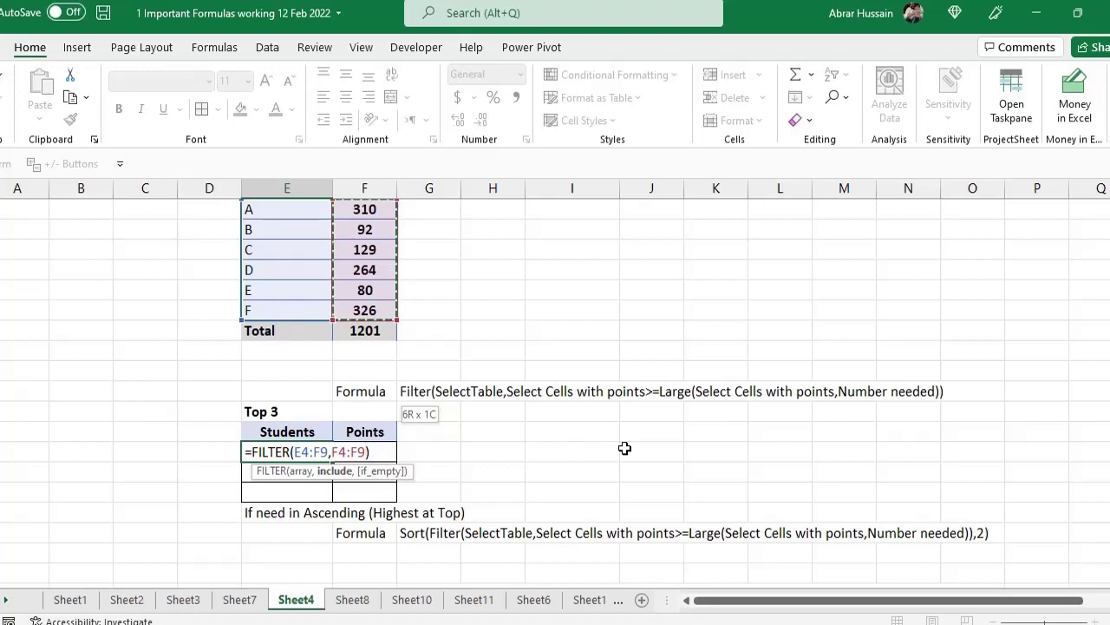
pyautogui.write('>')
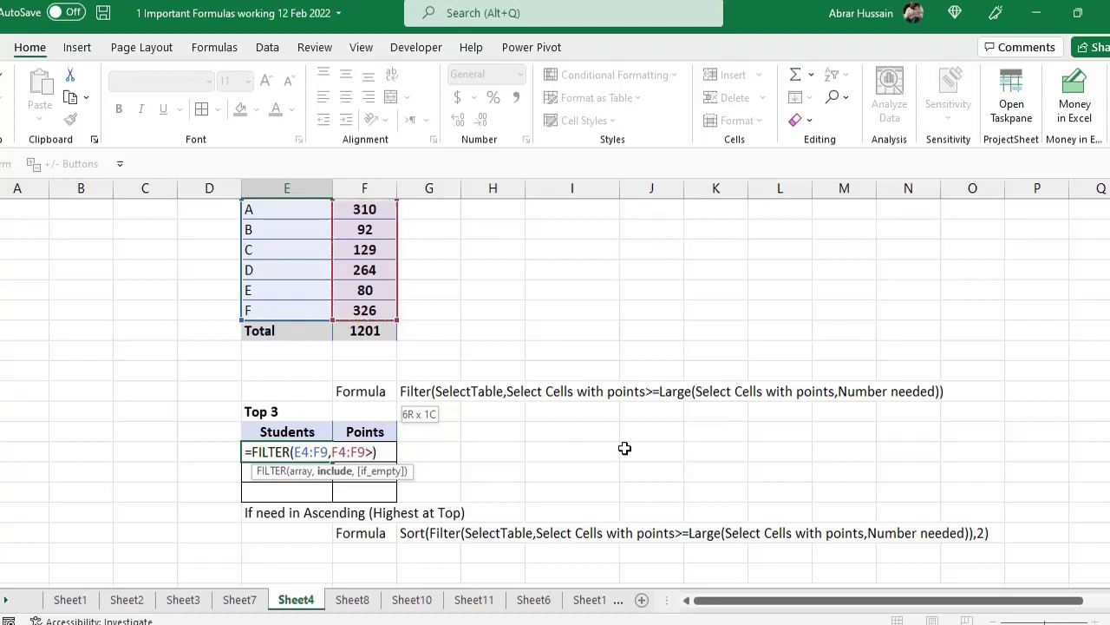
pyautogui.write('=Large(')
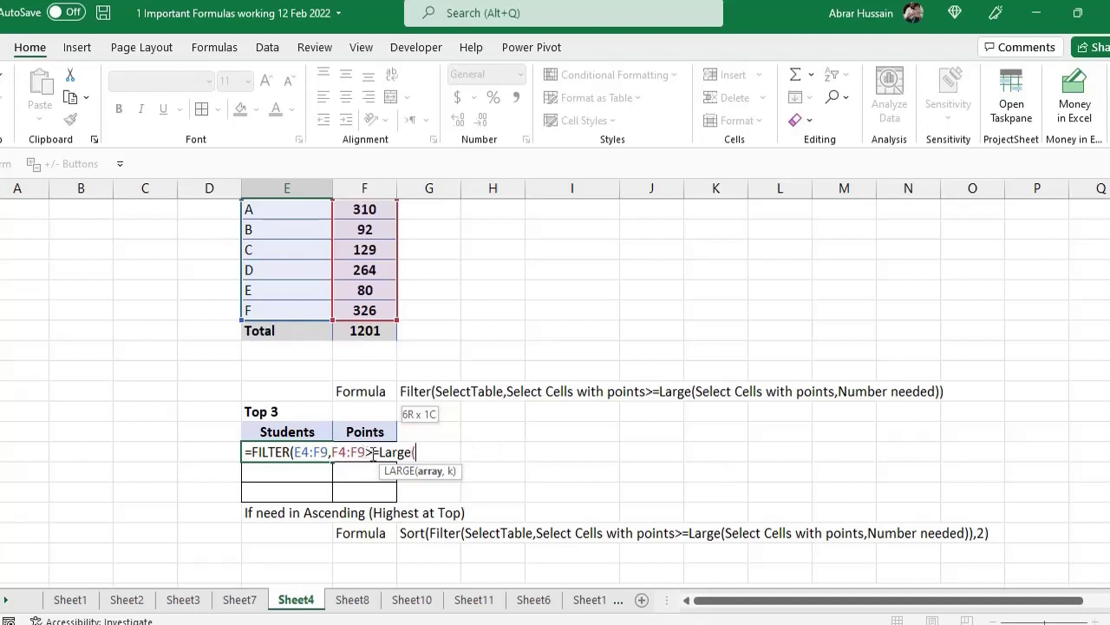
pyautogui.scroll(1, 368, 290)
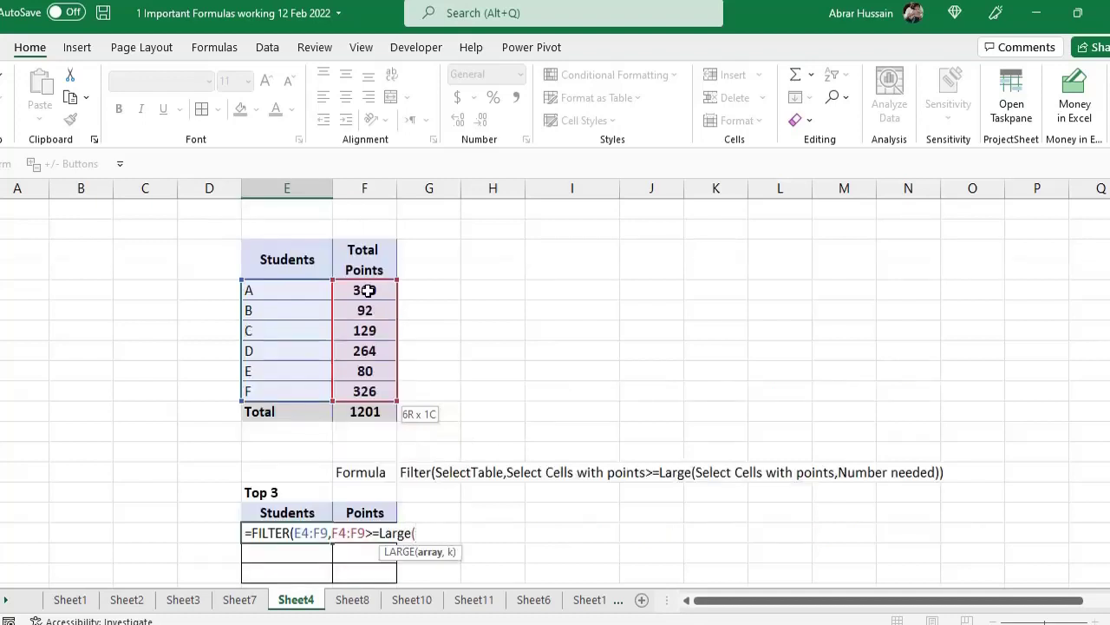
pyautogui.moveTo(368, 290); pyautogui.dragTo(368, 390)
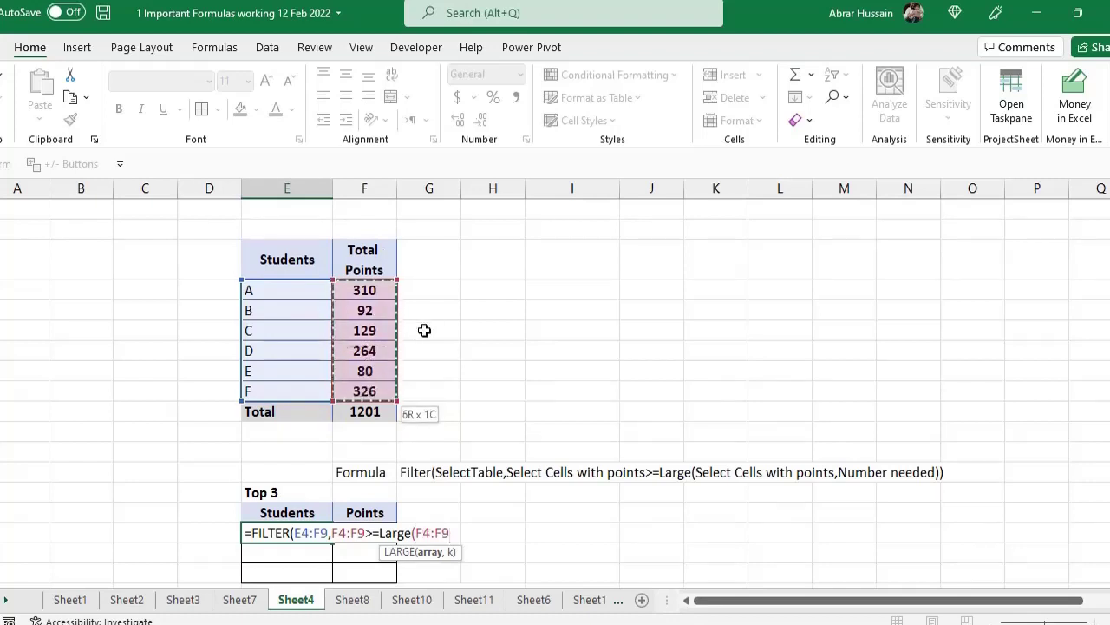
pyautogui.write(',')
pyautogui.scroll(-1, 436, 364)
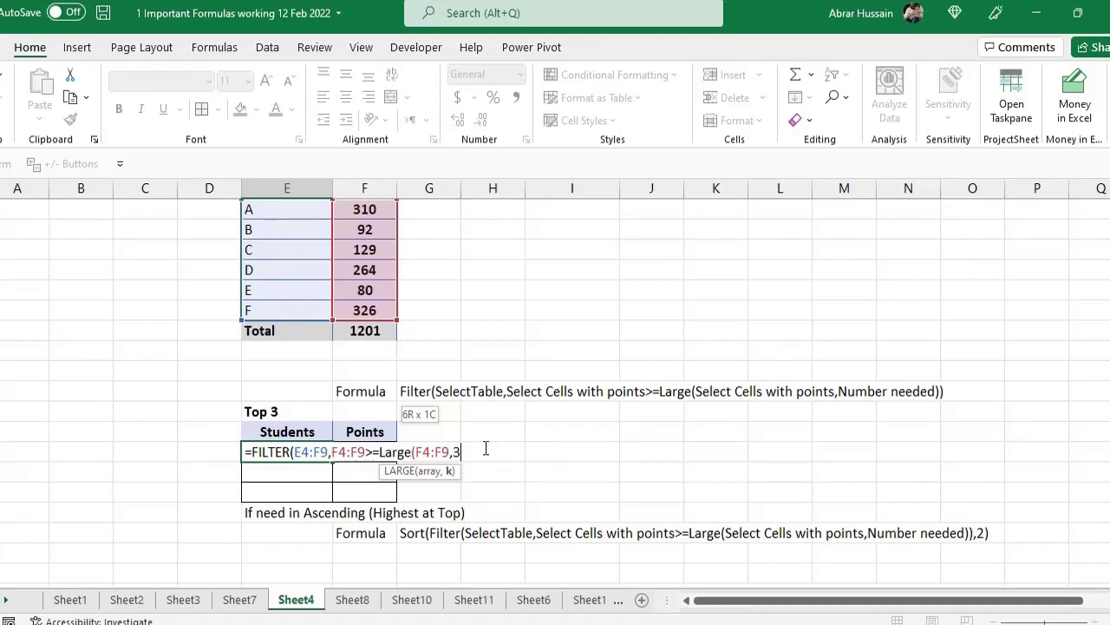
pyautogui.write(')')
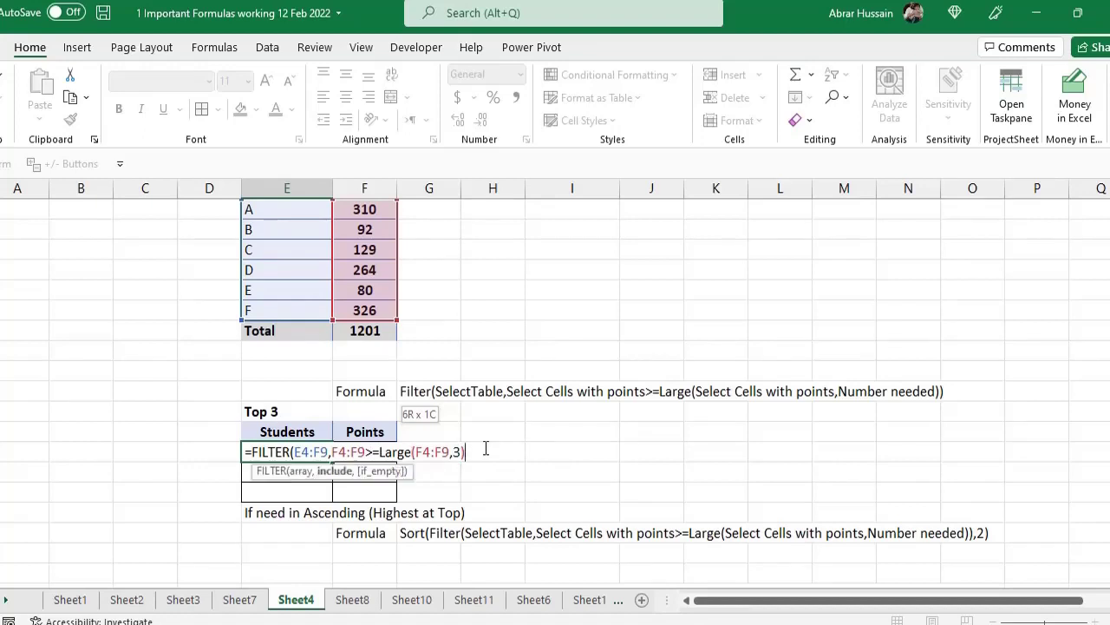
pyautogui.write(')')
pyautogui.press('Return')
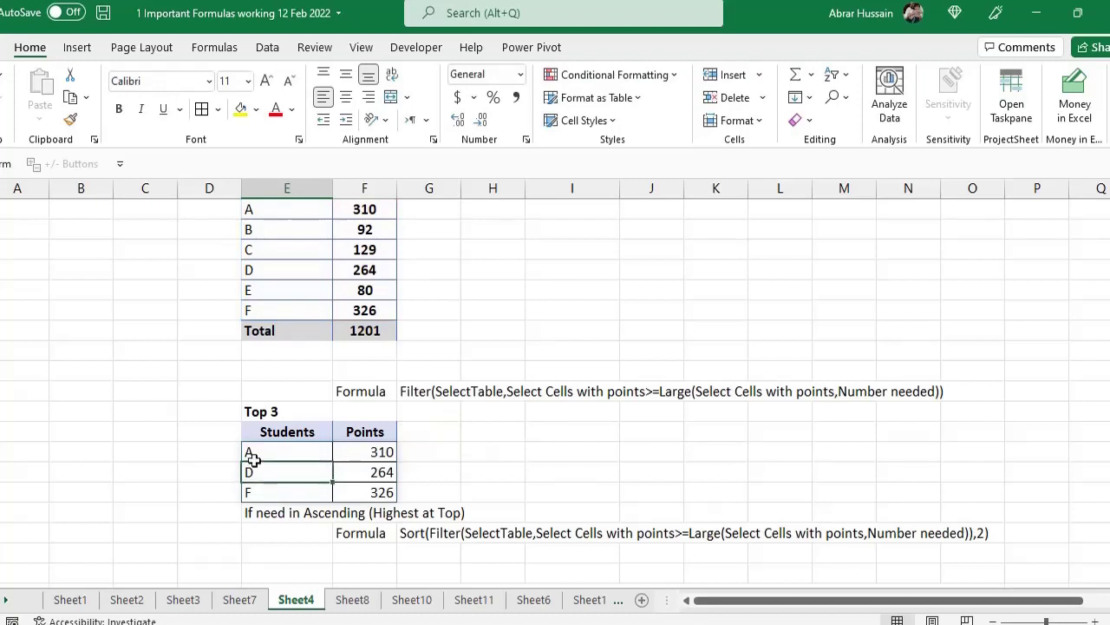
# Select students A, D and F in the source table to check them against the Top 3 list
pyautogui.scroll(2, 320, 318)
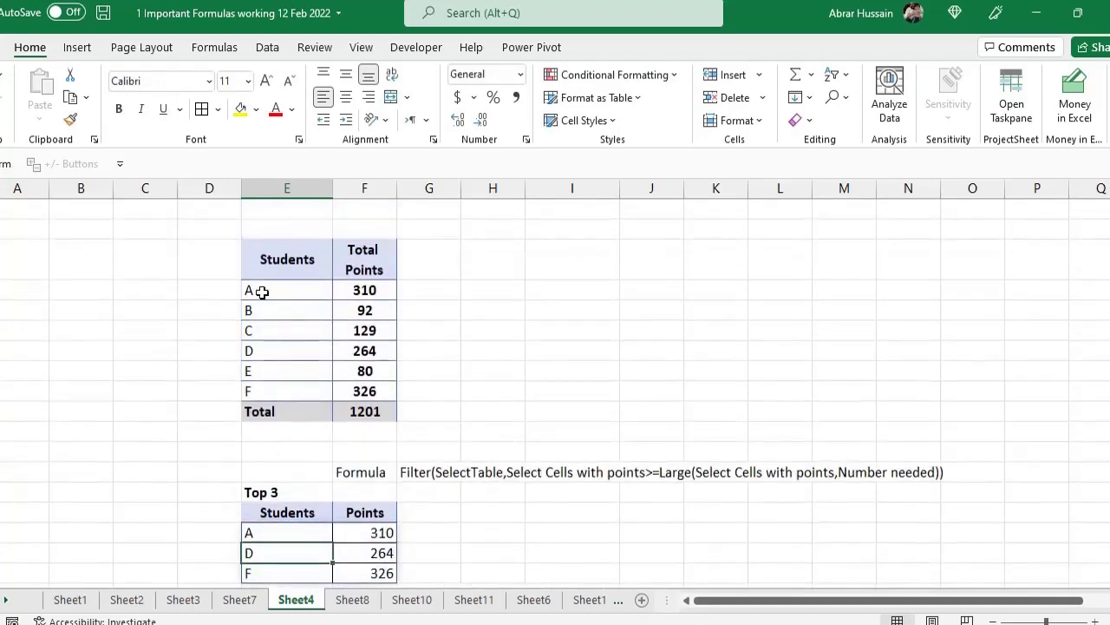
pyautogui.click(260, 290)
pyautogui.keyDown('ctrl'); pyautogui.click(269, 350); pyautogui.keyUp('ctrl')
pyautogui.keyDown('ctrl'); pyautogui.click(267, 392); pyautogui.keyUp('ctrl')
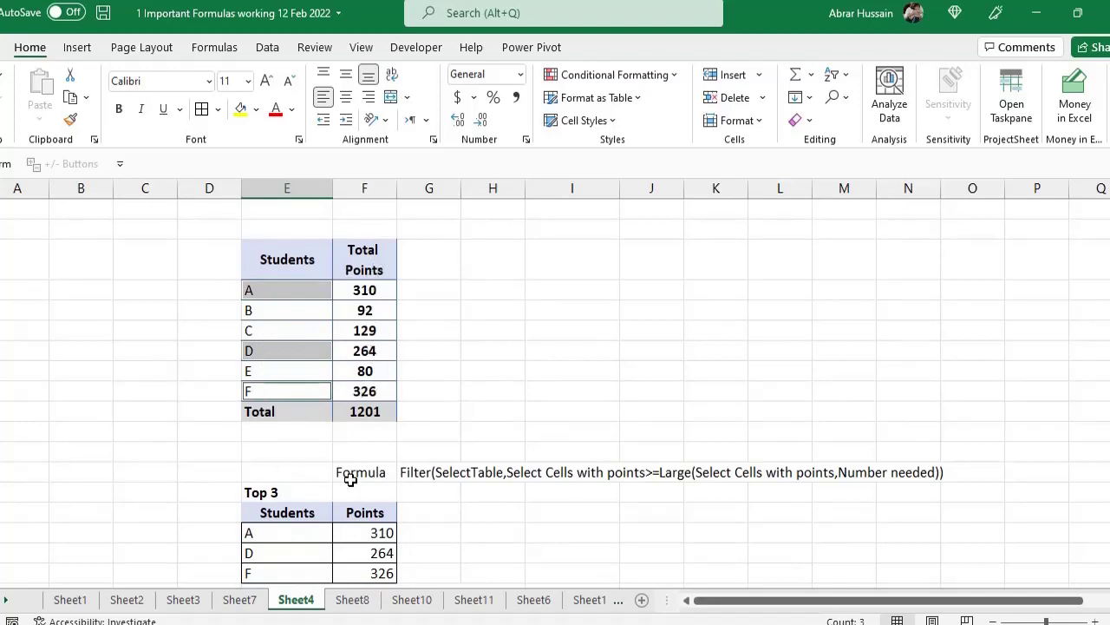
pyautogui.scroll(-2, 372, 484)
# Review the formula in the first Top 3 cell, examining its >= operator and LARGE function, without altering it
pyautogui.click(282, 393)
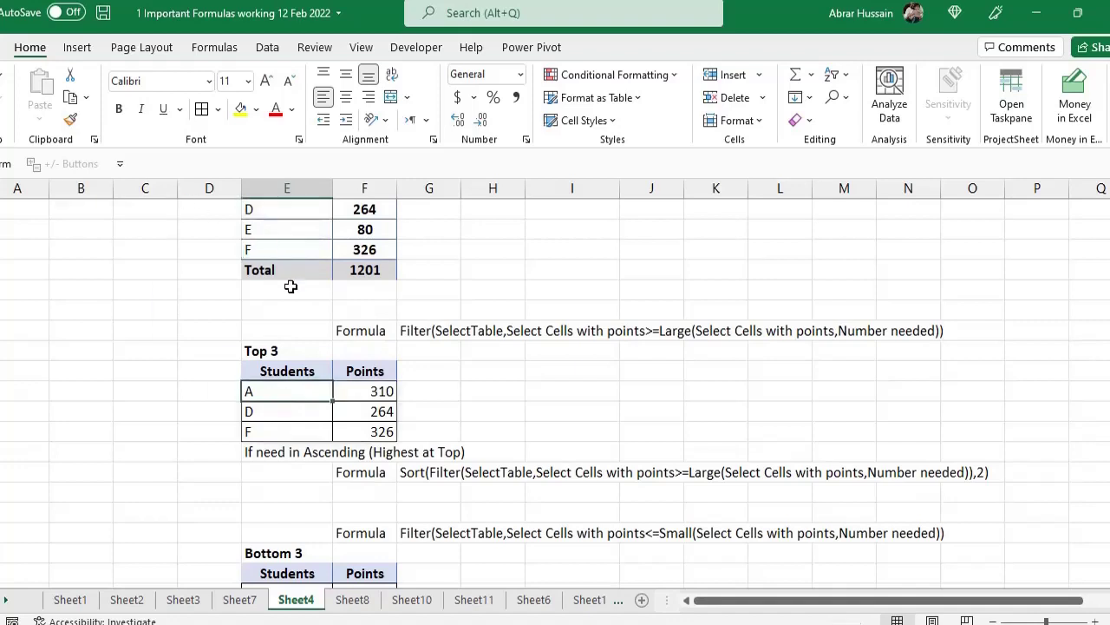
pyautogui.doubleClick(264, 389)
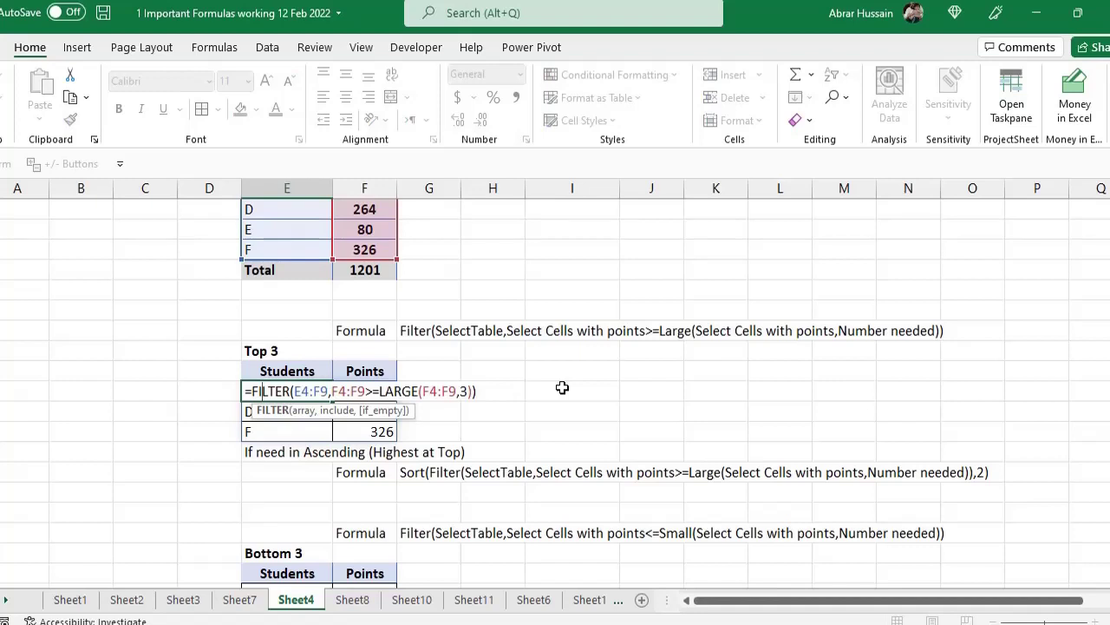
pyautogui.moveTo(379, 392)
pyautogui.mouseDown()
pyautogui.moveTo(414, 394)
pyautogui.moveTo(366, 392)
pyautogui.mouseUp()
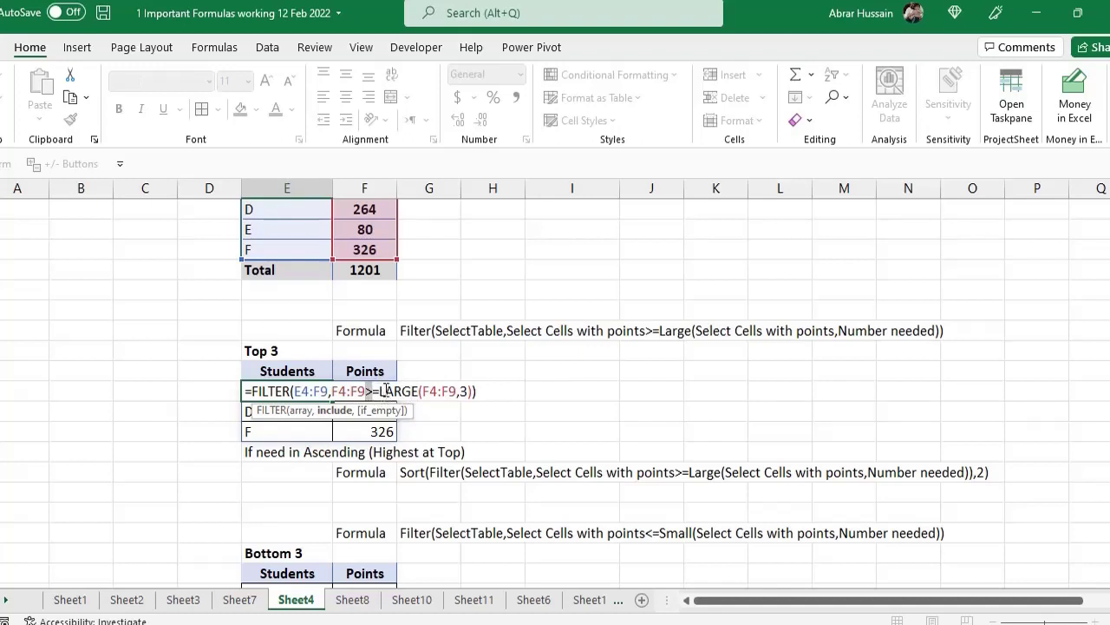
pyautogui.moveTo(381, 391); pyautogui.dragTo(413, 394)
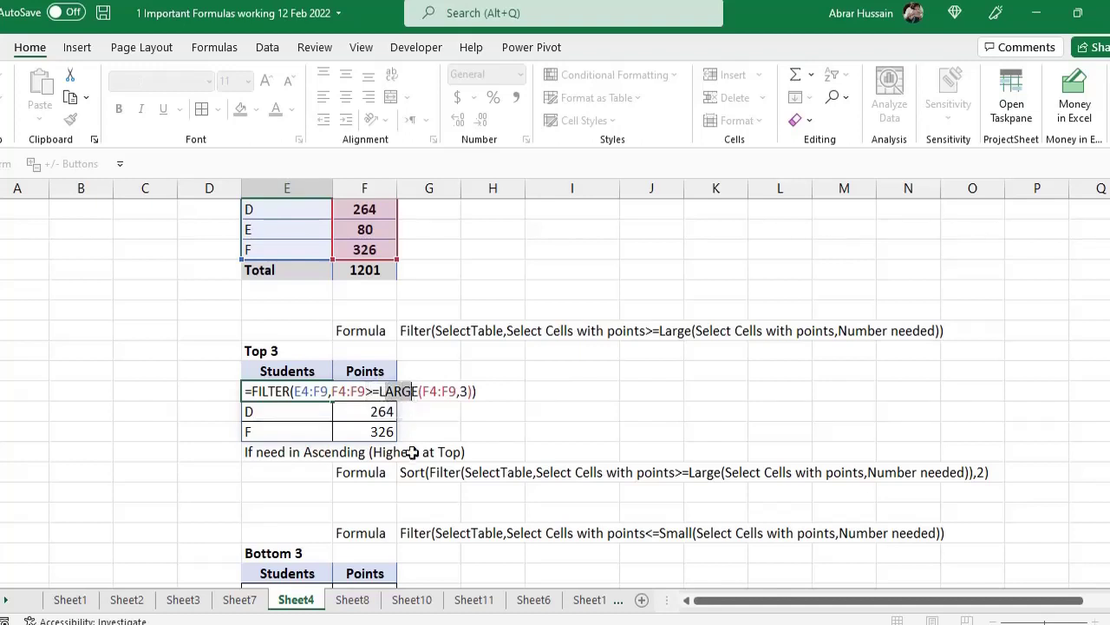
pyautogui.press('Return')
# Begin a FILTER formula in the first Bottom 3 student cell with array E4:F9 and include range F4:F9
pyautogui.scroll(-2, 413, 451)
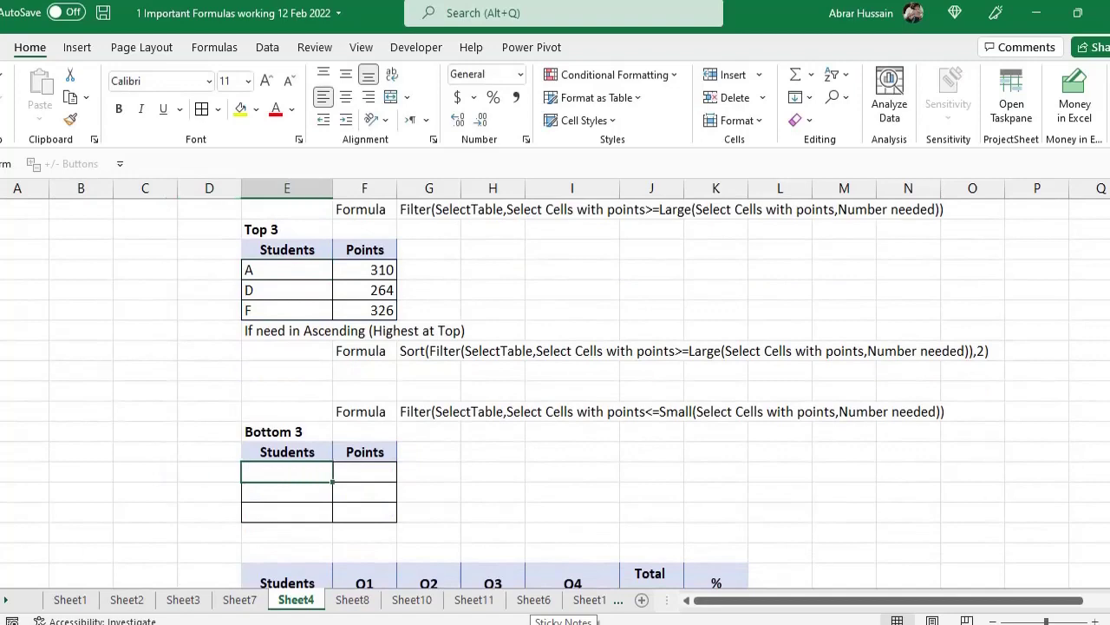
pyautogui.write('=FILTER(')
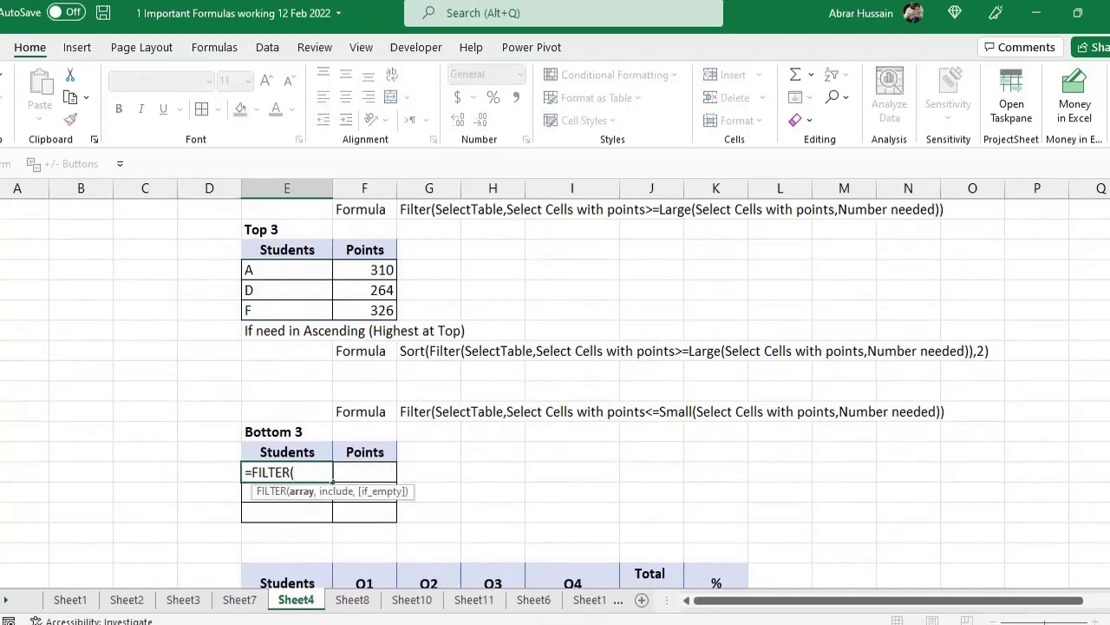
pyautogui.scroll(5, 468, 512)
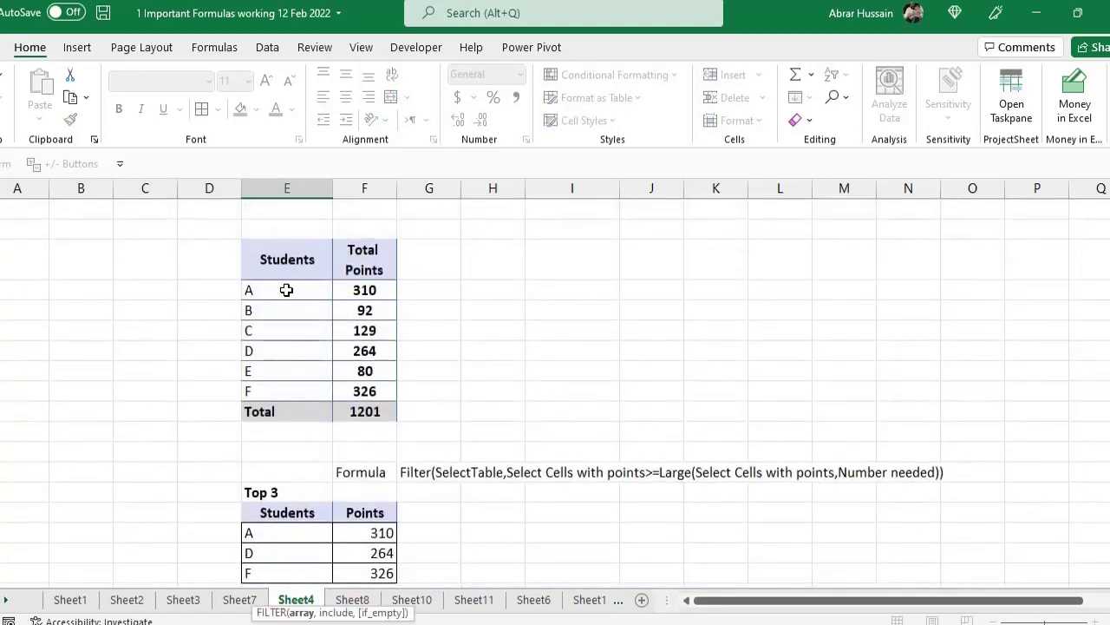
pyautogui.moveTo(286, 290); pyautogui.dragTo(361, 390)
pyautogui.write(',')
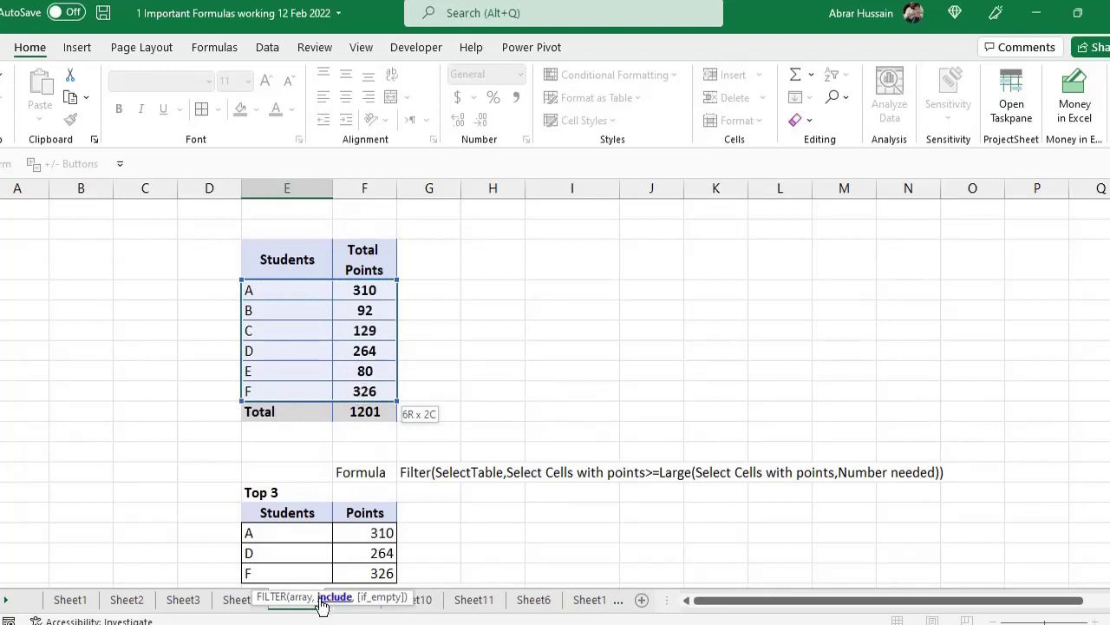
pyautogui.moveTo(367, 289); pyautogui.dragTo(365, 391)
pyautogui.scroll(-5, 520, 390)
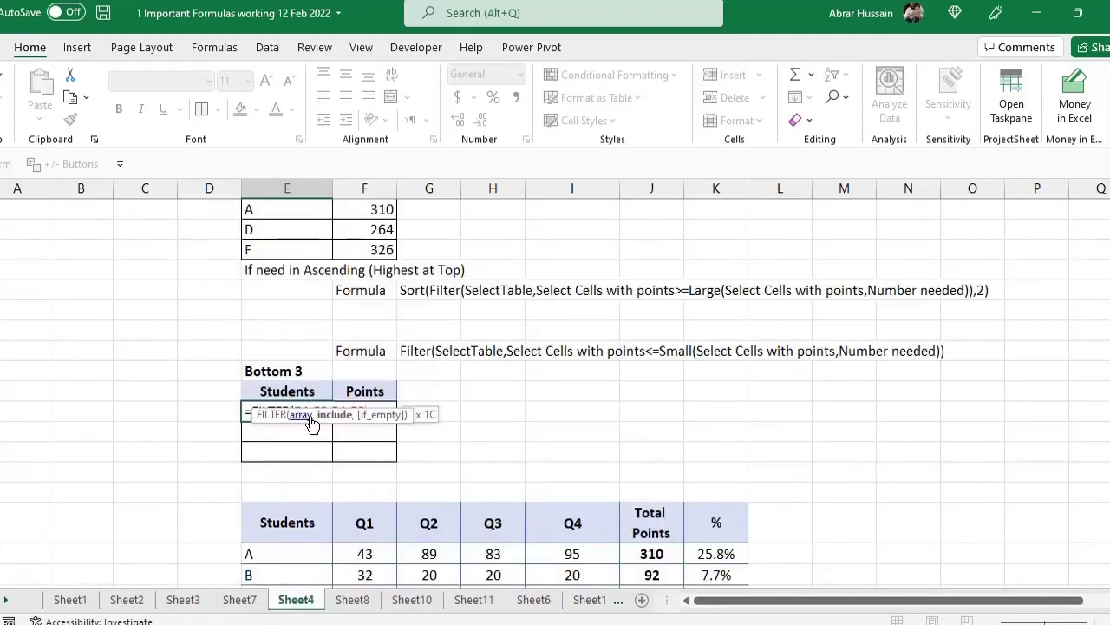
pyautogui.click(246, 411)
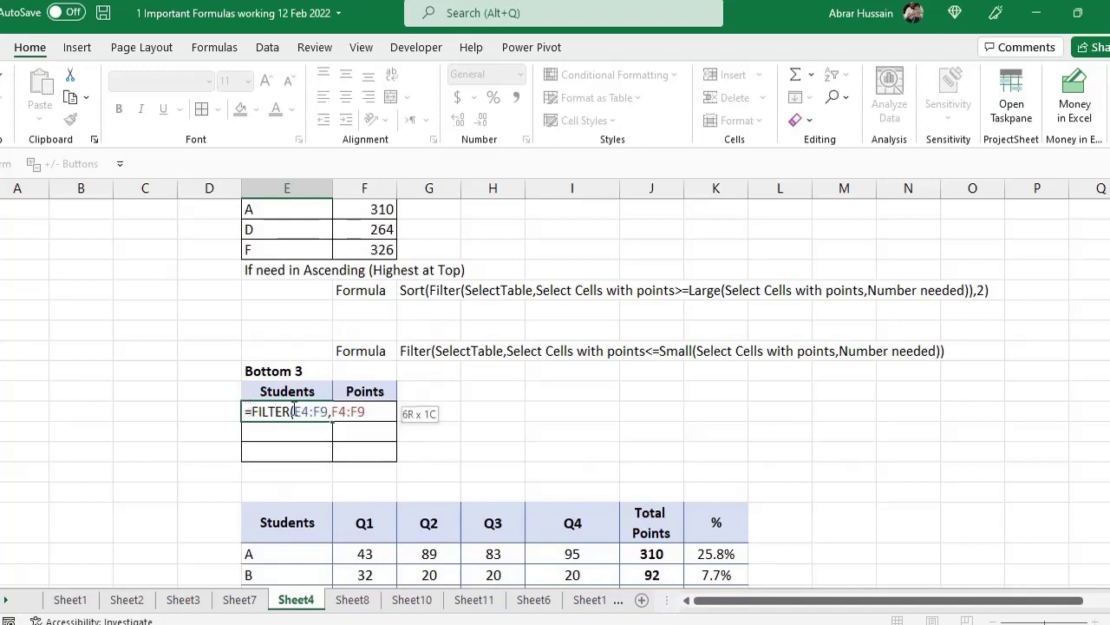
pyautogui.moveTo(332, 412); pyautogui.dragTo(366, 411)
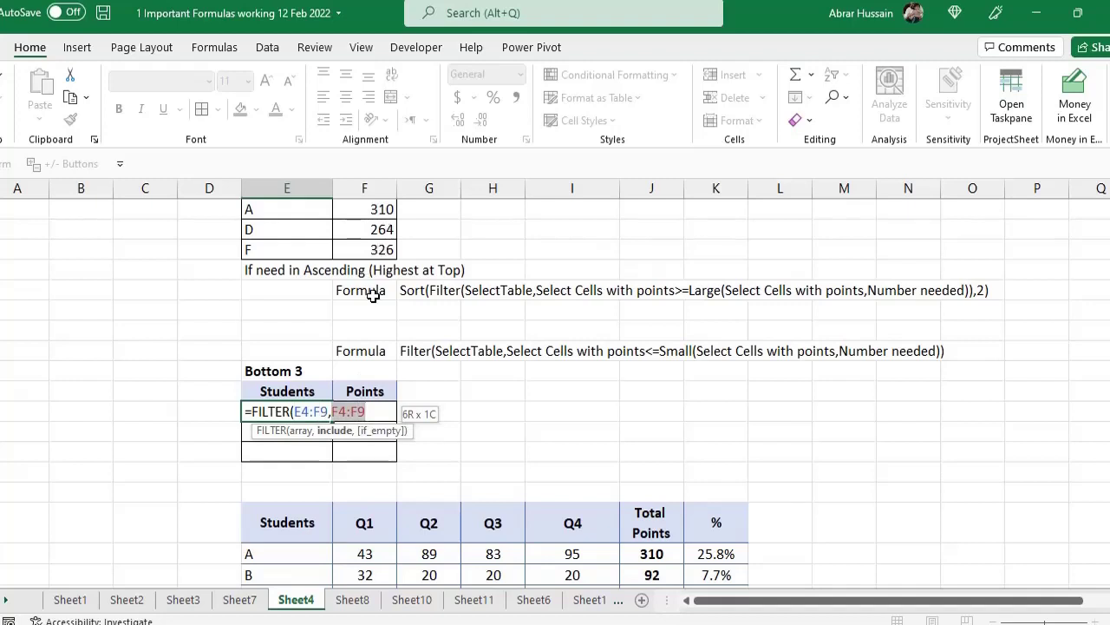
pyautogui.click(381, 410)
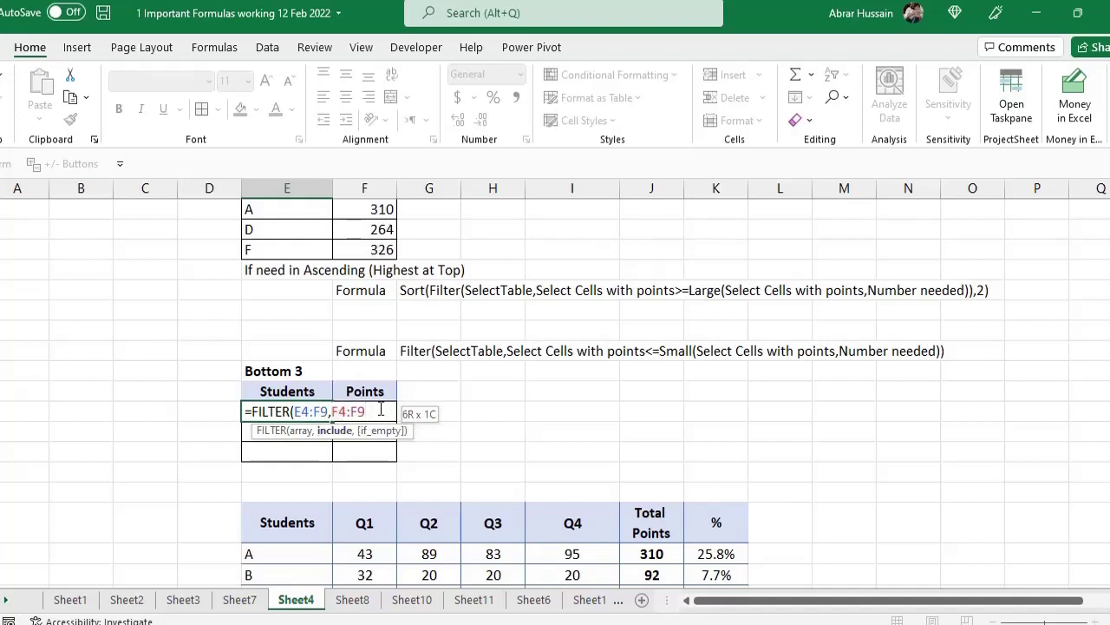
# Finish the Bottom 3 formula with the condition <=SMALL(F4:F9,3) on the include range and enter it
pyautogui.write('<=Sm')
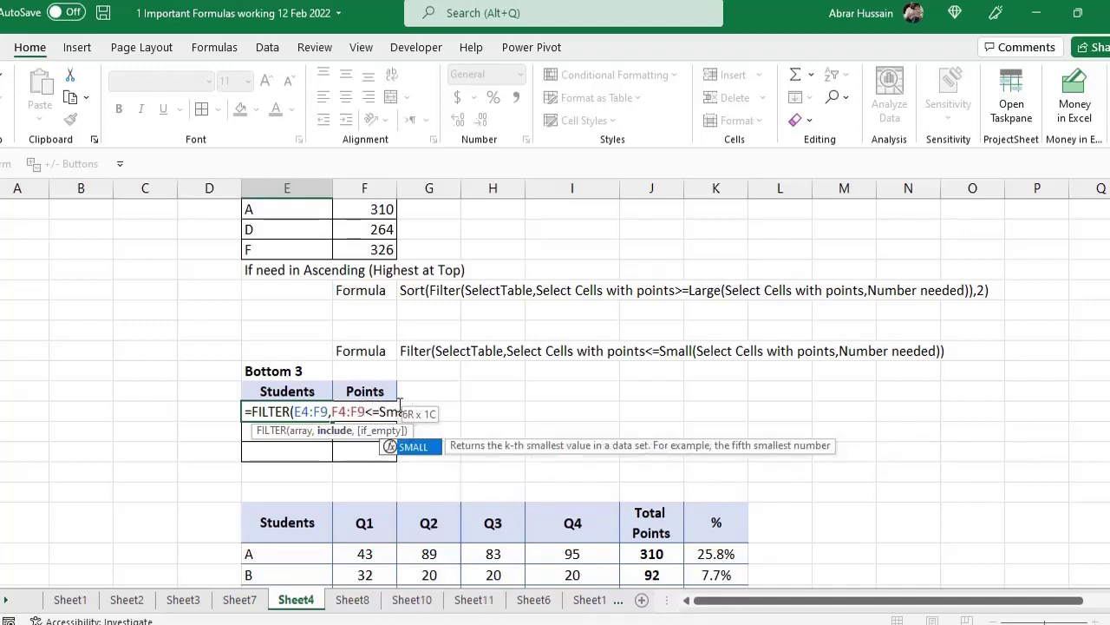
pyautogui.press('Escape')
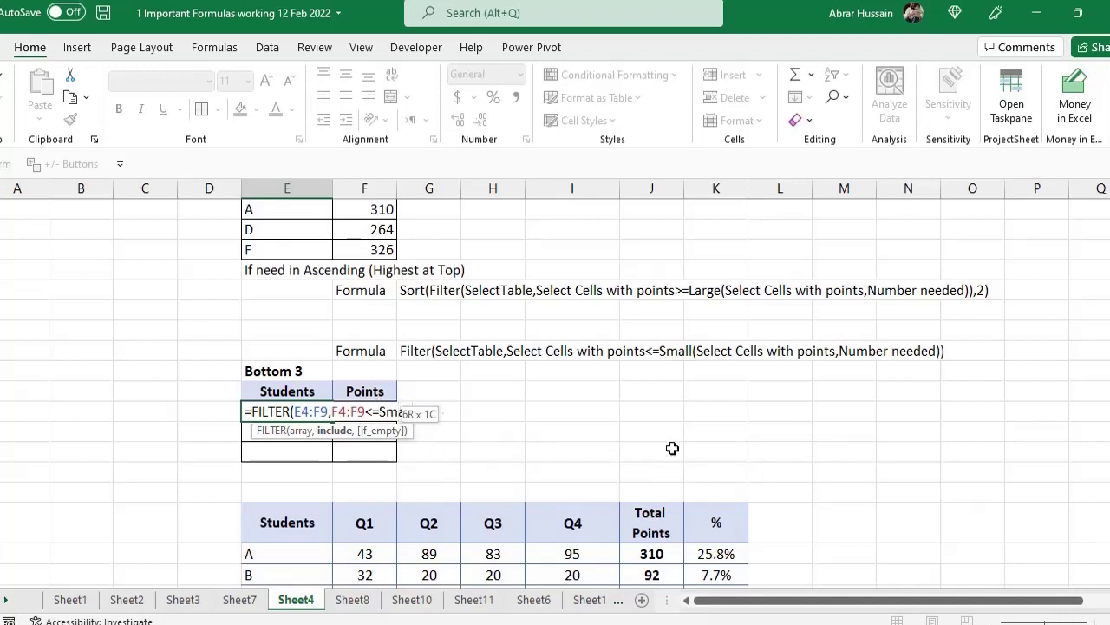
pyautogui.write('(')
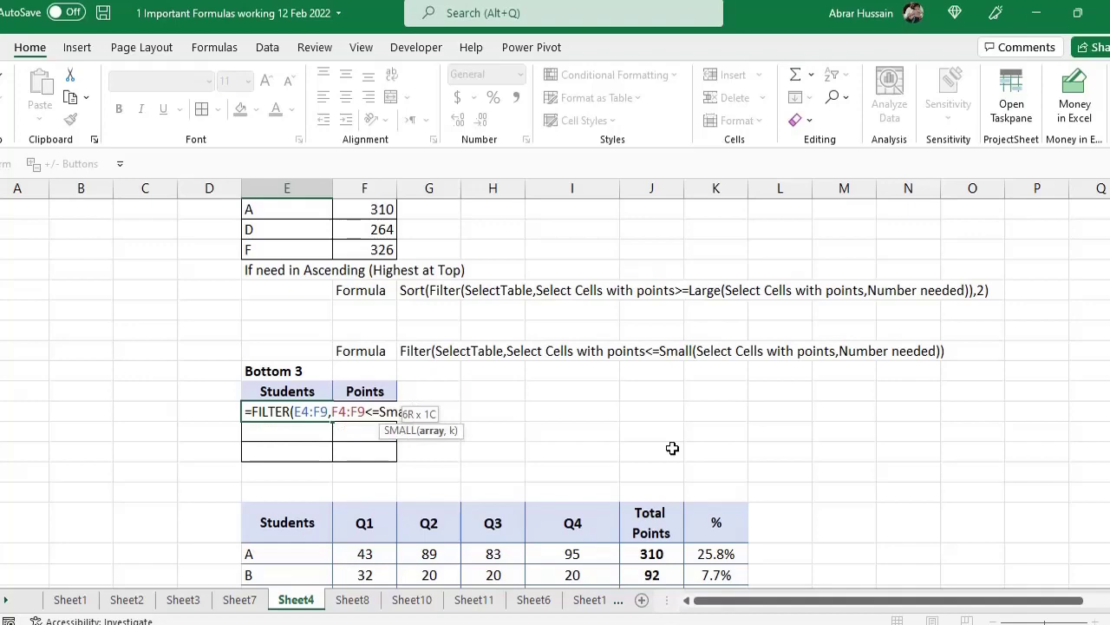
pyautogui.scroll(1, 383, 312)
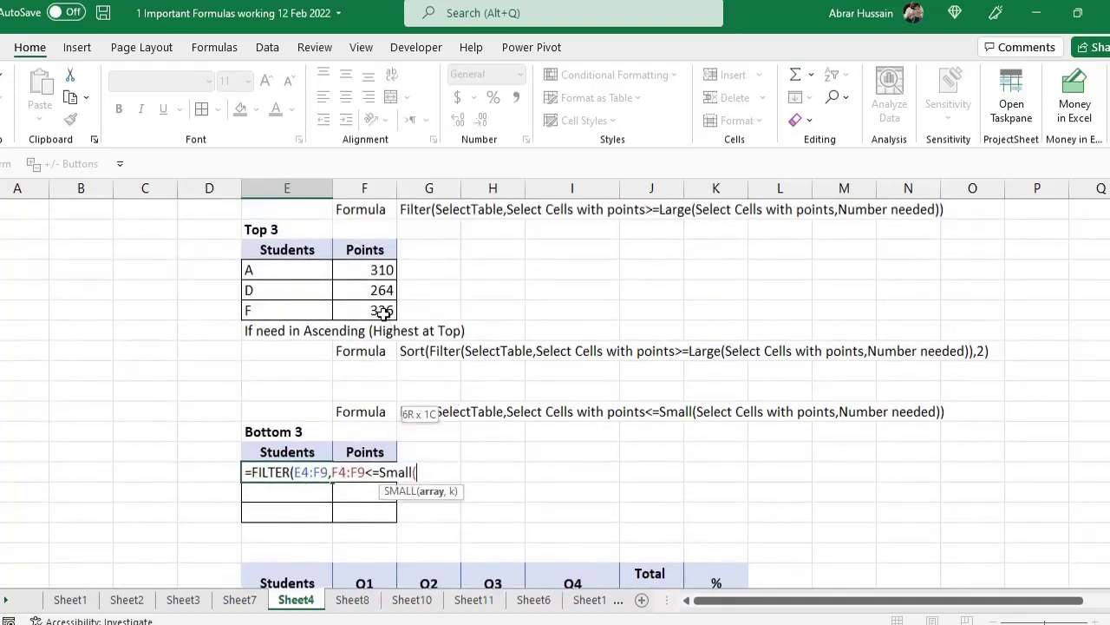
pyautogui.scroll(4, 383, 312)
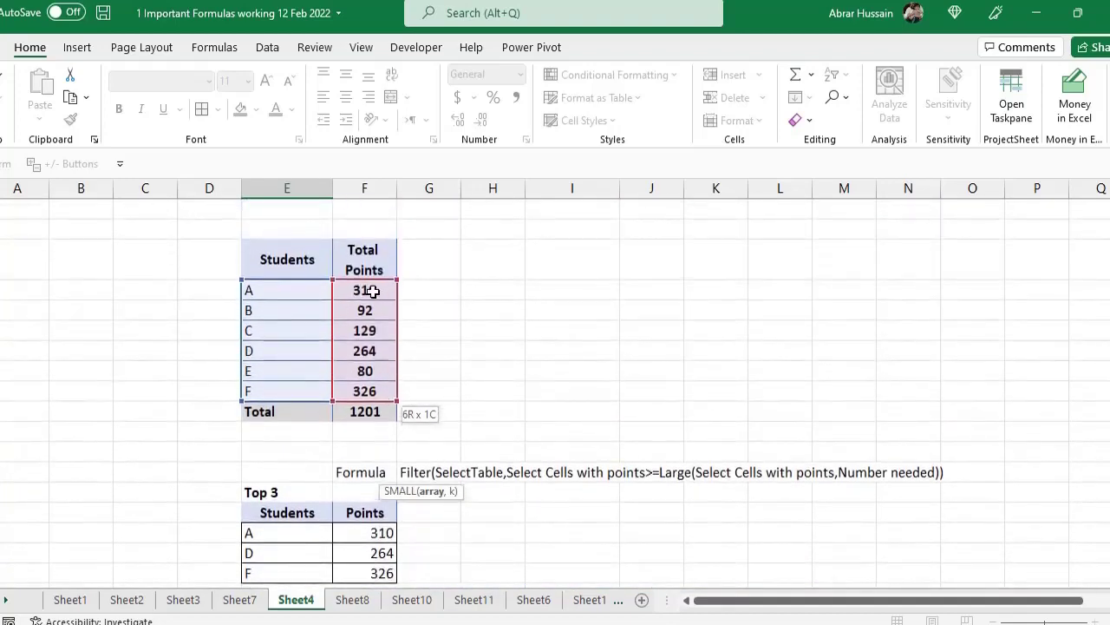
pyautogui.moveTo(372, 290); pyautogui.dragTo(364, 391)
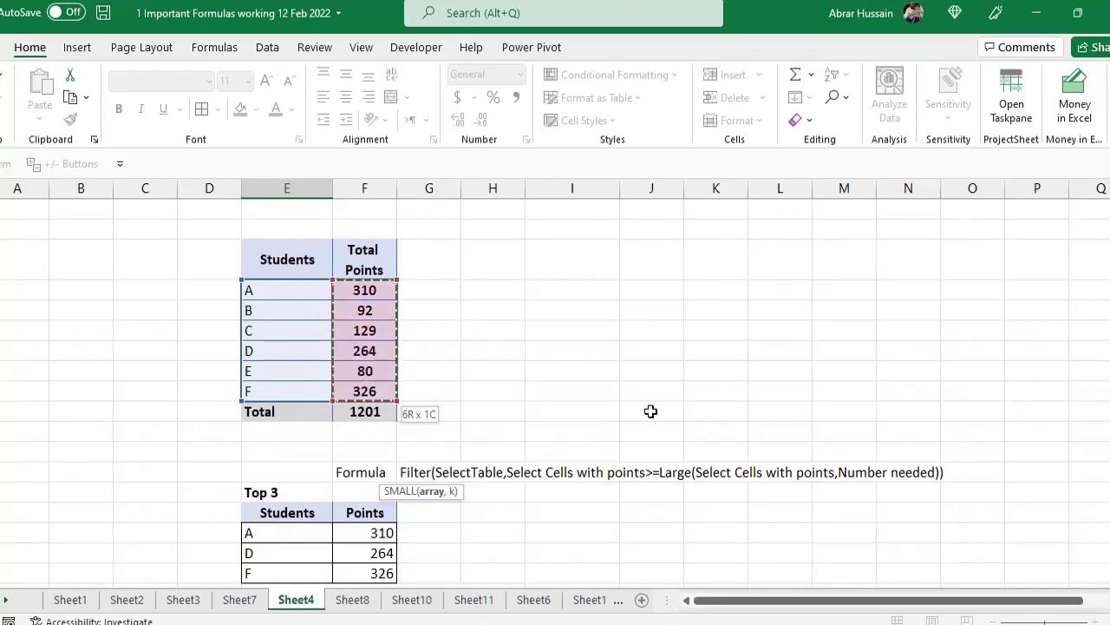
pyautogui.scroll(-5, 651, 411)
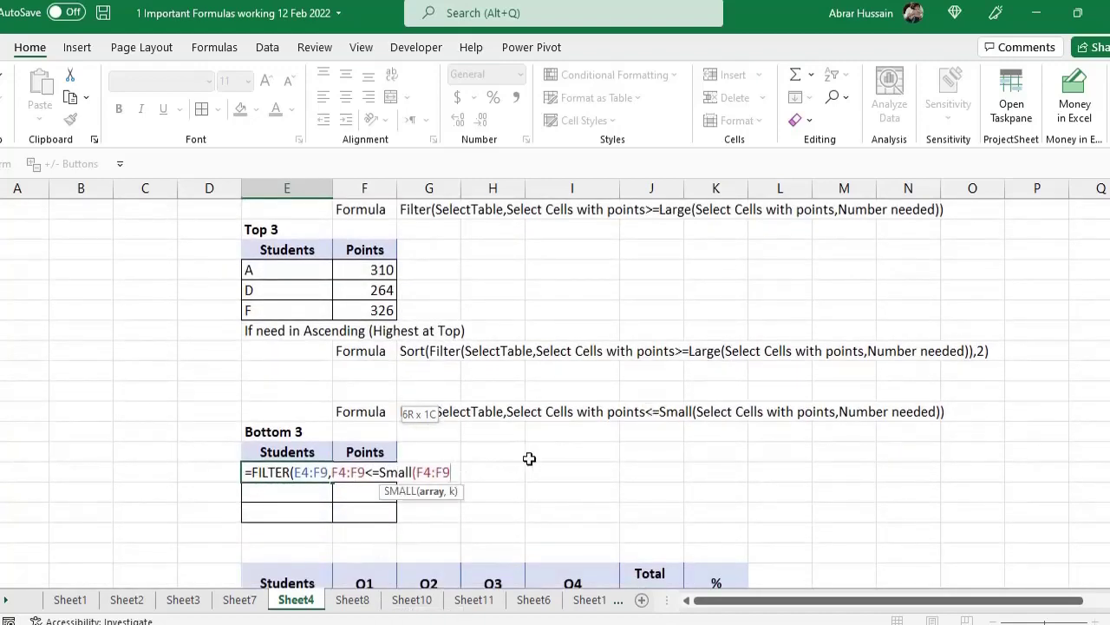
pyautogui.write(',')
pyautogui.write('3')
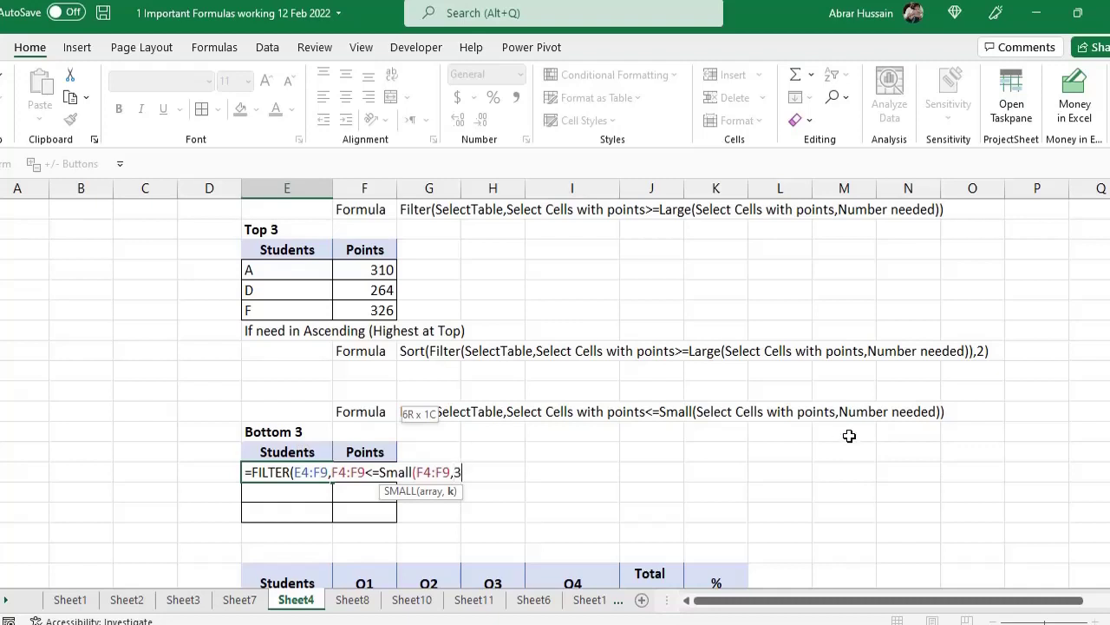
pyautogui.write(')')
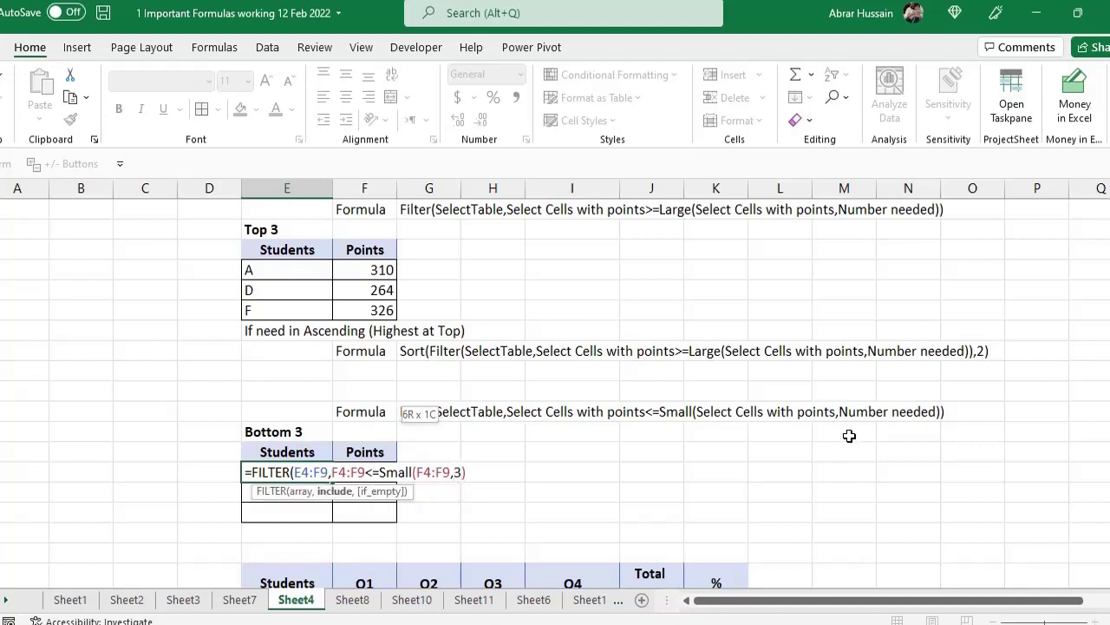
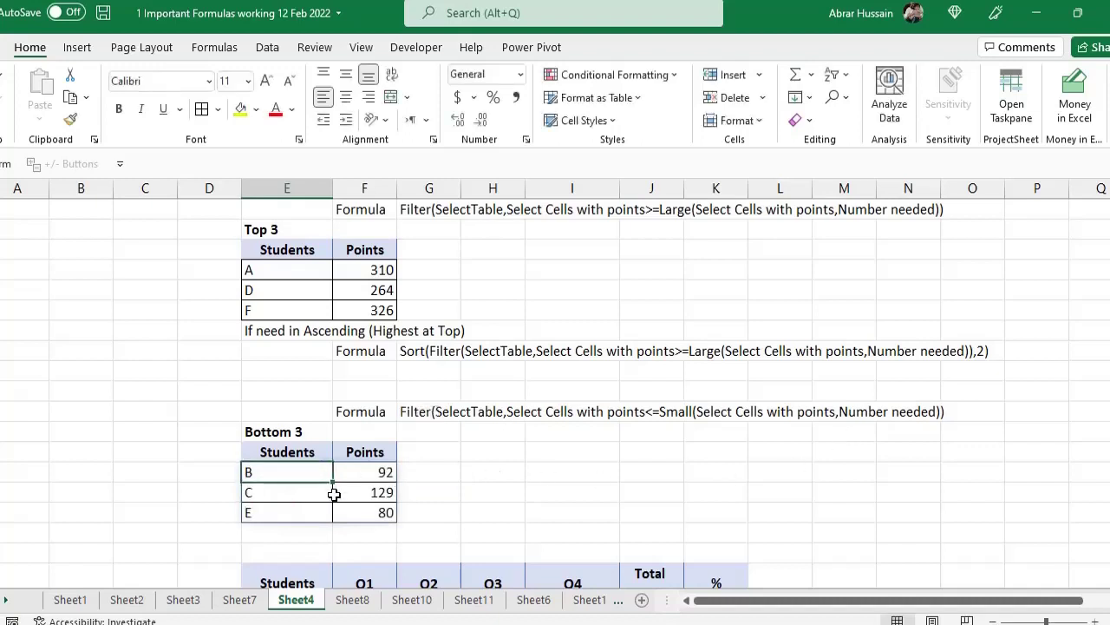
# Select the points in the Bottom 3 list and then those in the Top 3 list to examine their order
pyautogui.moveTo(373, 473); pyautogui.dragTo(371, 511)
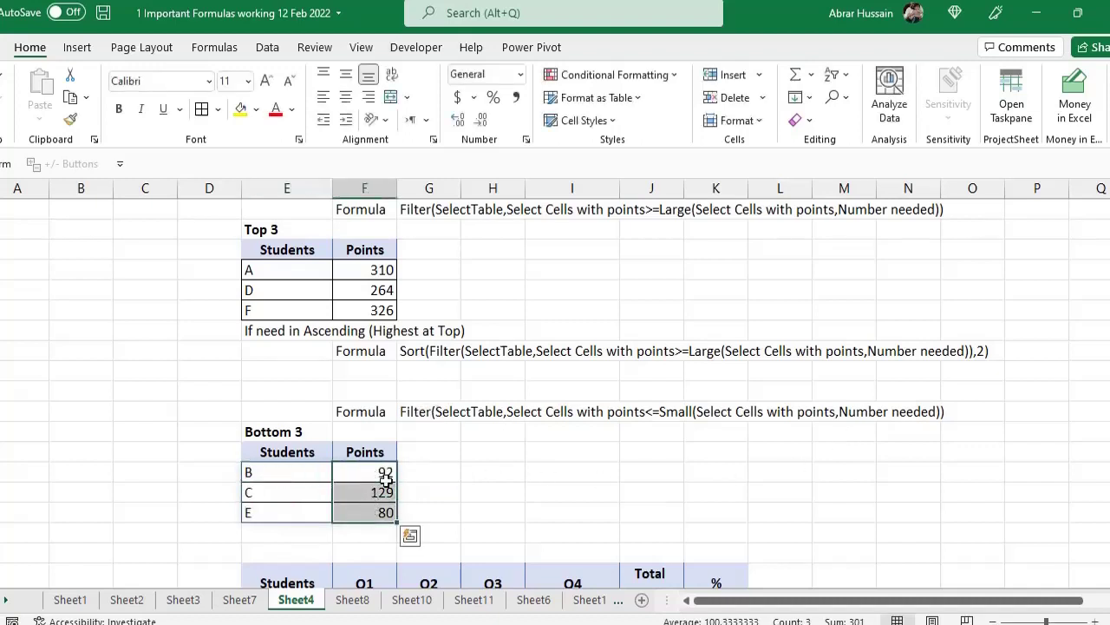
pyautogui.moveTo(382, 271); pyautogui.dragTo(396, 305)
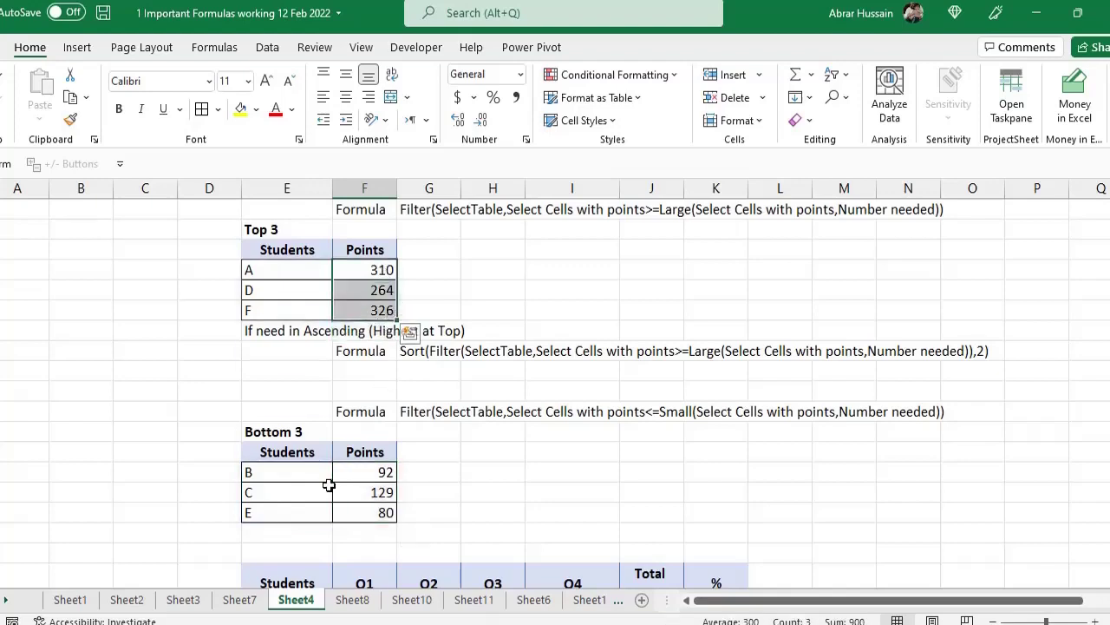
# Edit the Bottom 3 formula to begin wrapping its FILTER expression in a SORT function
pyautogui.click(291, 476)
pyautogui.scroll(-2, 356, 485)
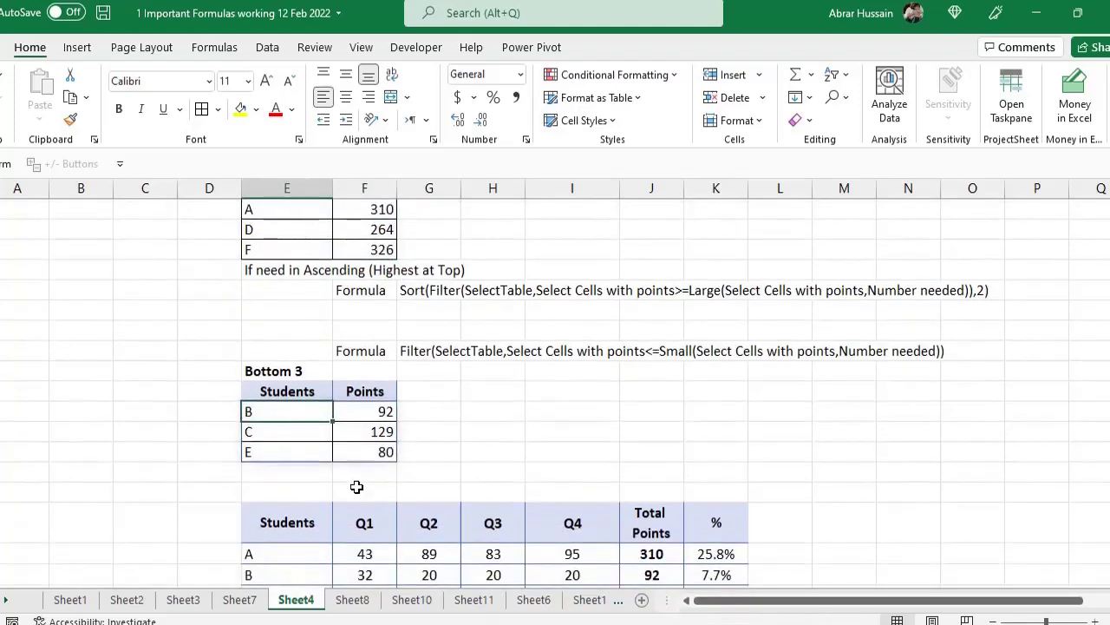
pyautogui.doubleClick(303, 351)
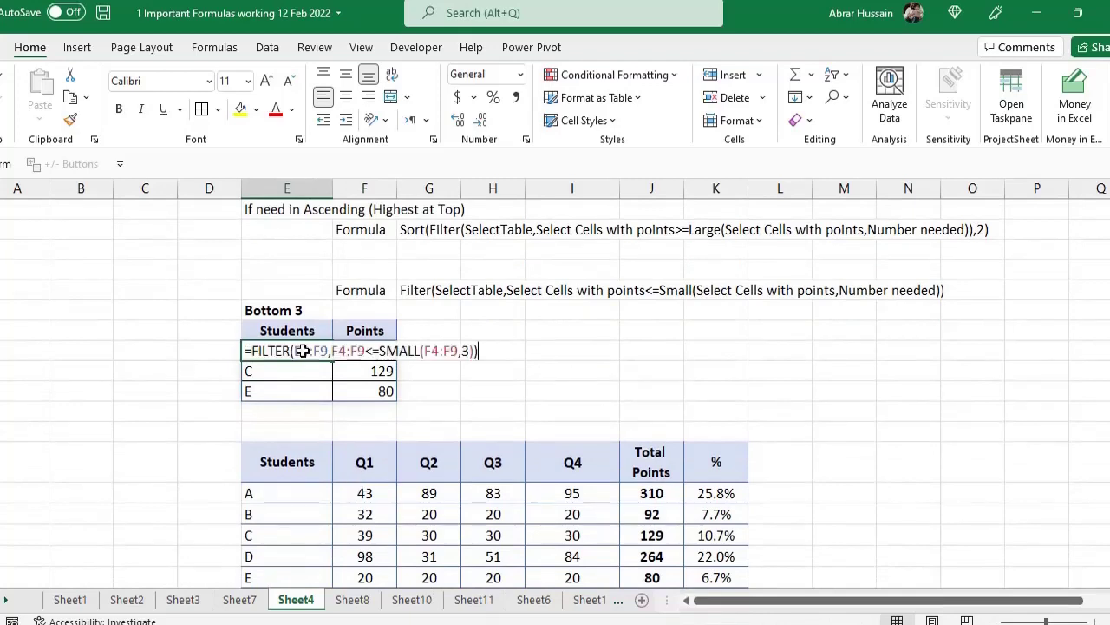
pyautogui.click(253, 350)
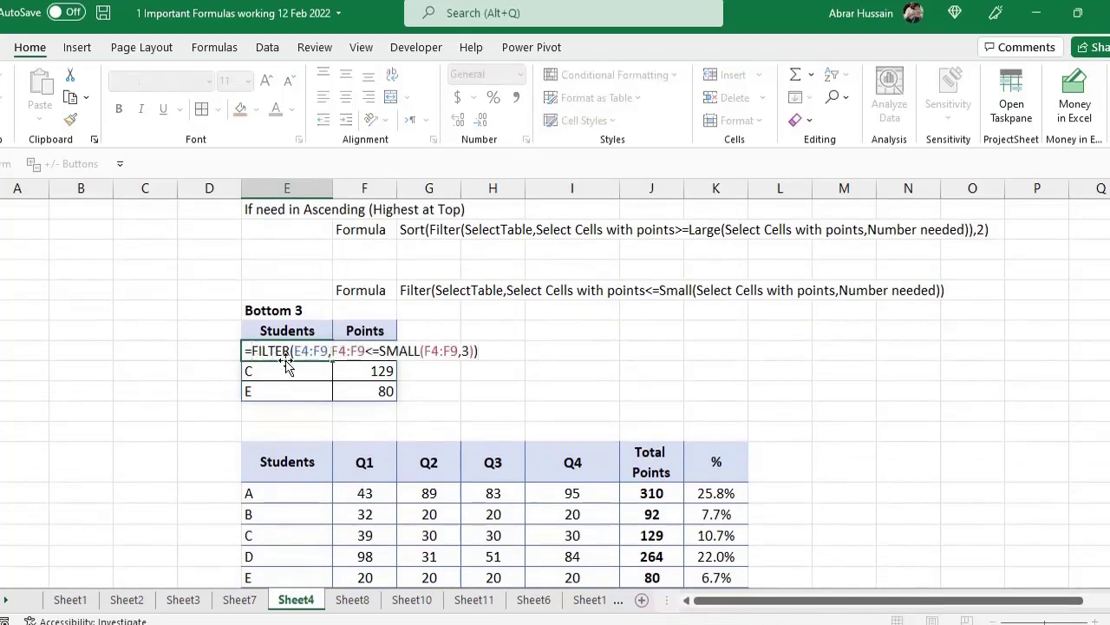
pyautogui.write('SORT')
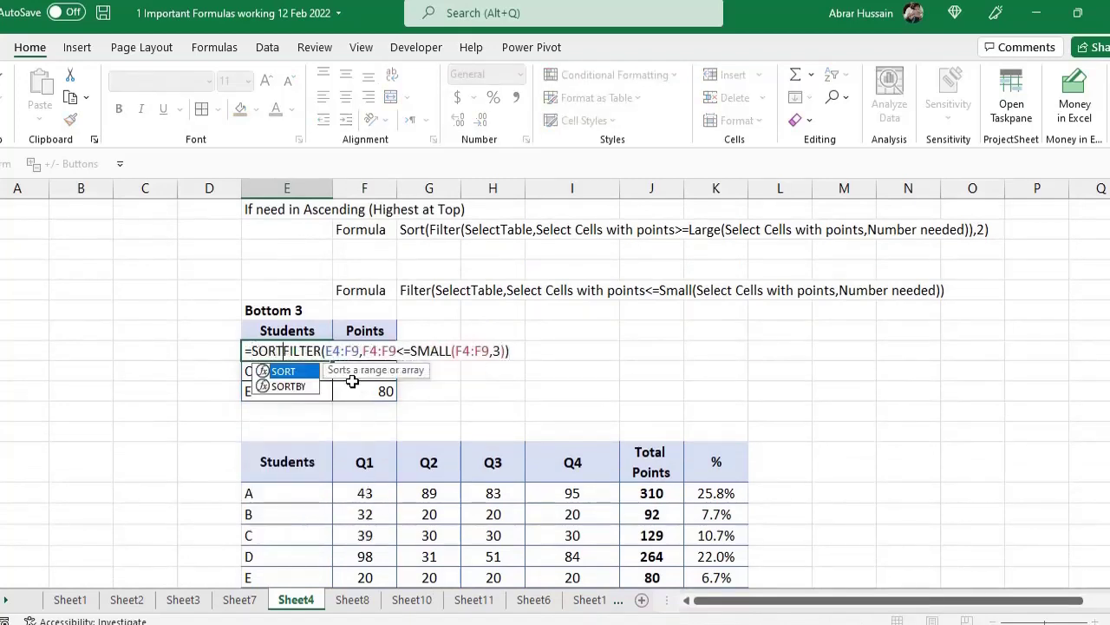
pyautogui.write('(')
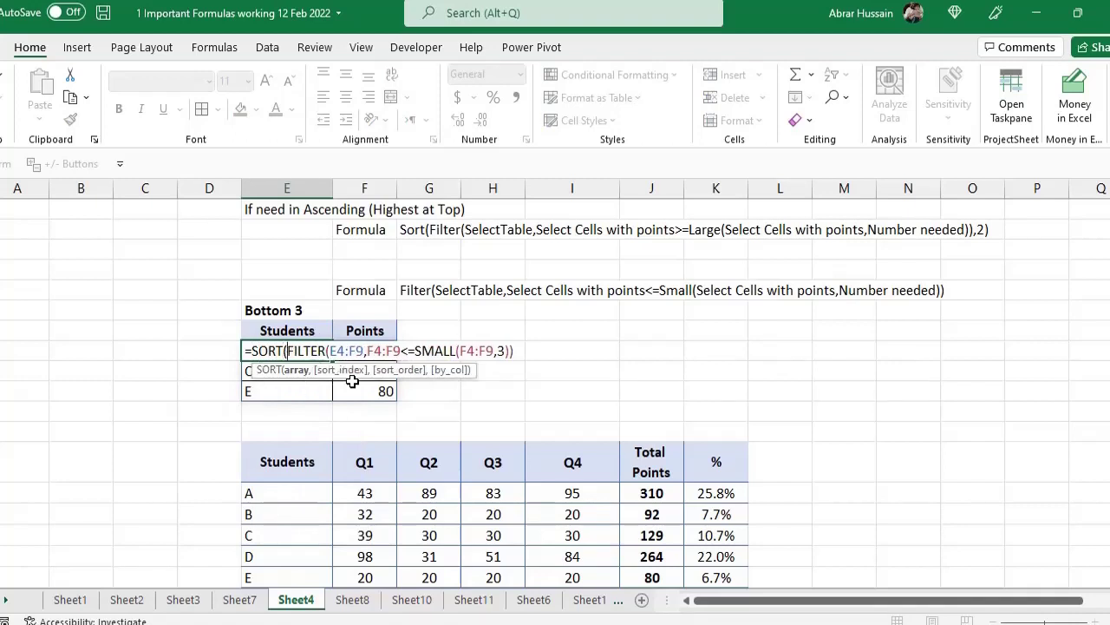
# Remove the stray cell reference, close the Bottom 3 SORT formula with sort index 2, and enter it
pyautogui.click(531, 349)
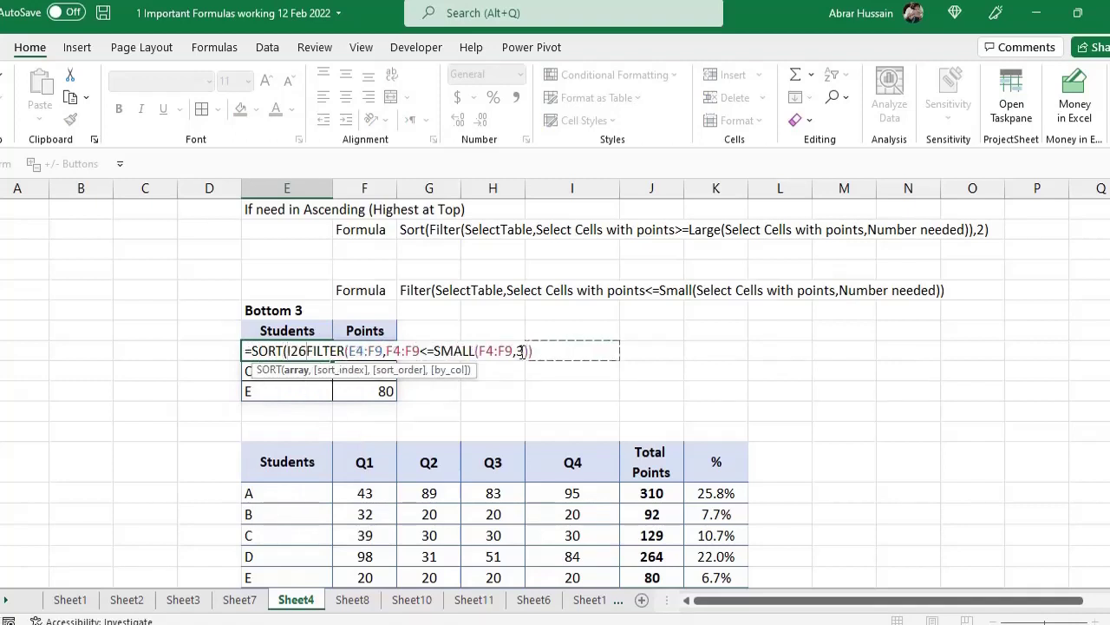
pyautogui.press('BackSpace')
pyautogui.press('BackSpace')
pyautogui.press('BackSpace')
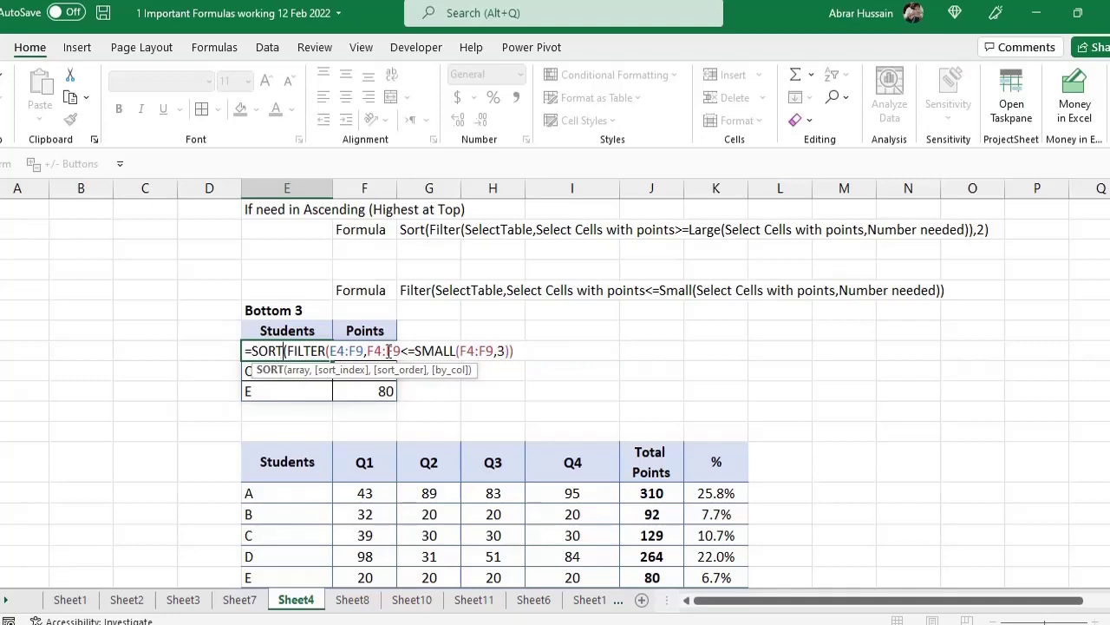
pyautogui.press('End')
pyautogui.write(',2)')
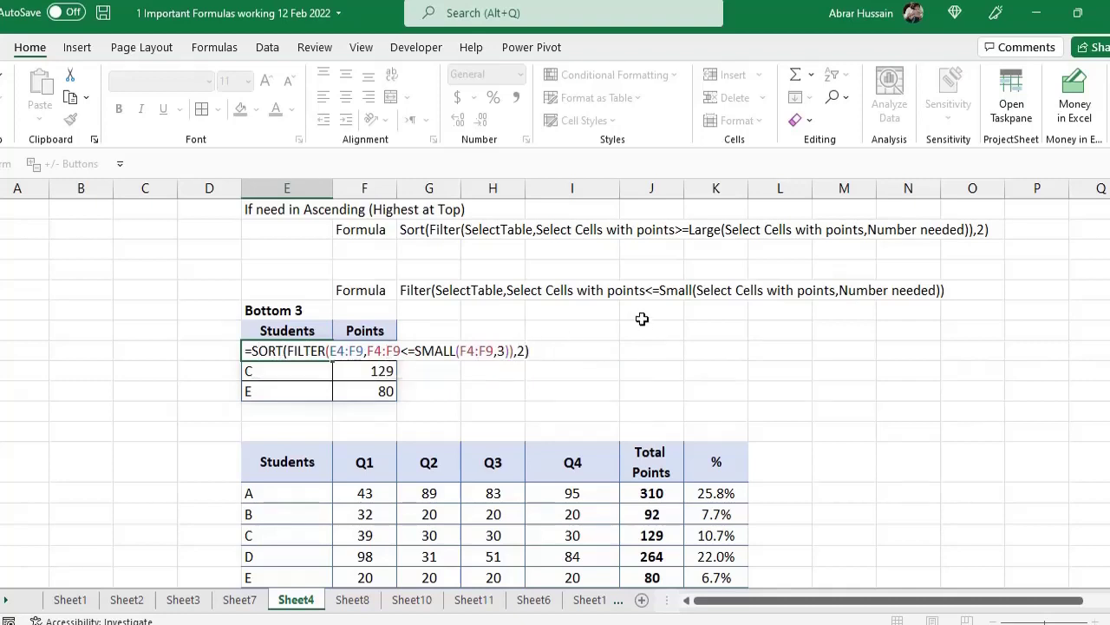
pyautogui.press('Return')
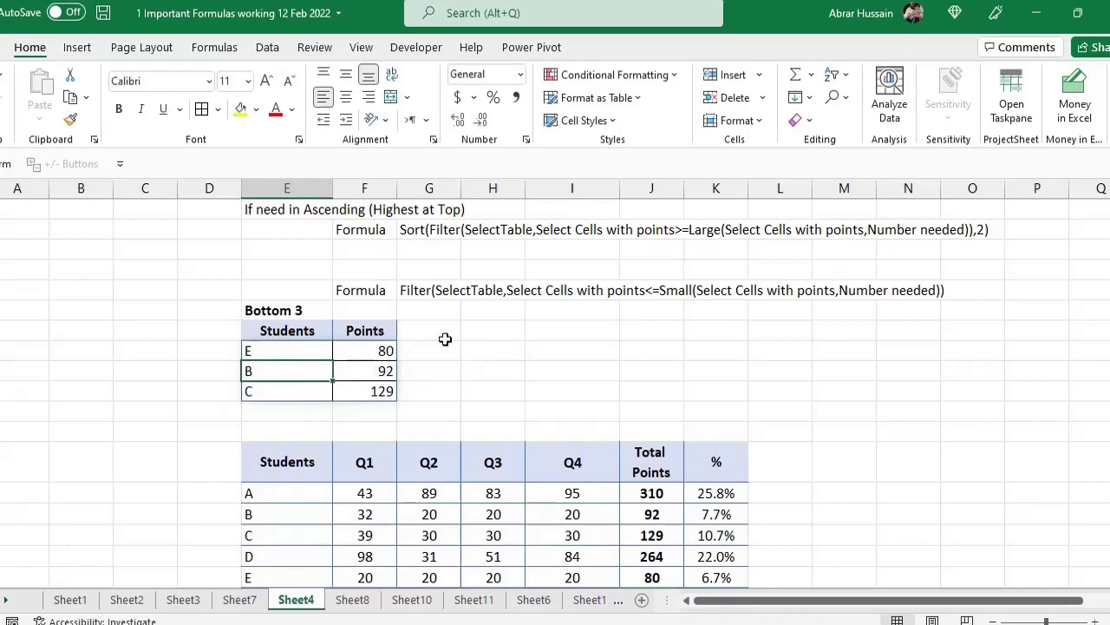
# Examine the order of the Bottom 3 points, then select the two-column student totals table for comparison
pyautogui.click(384, 351)
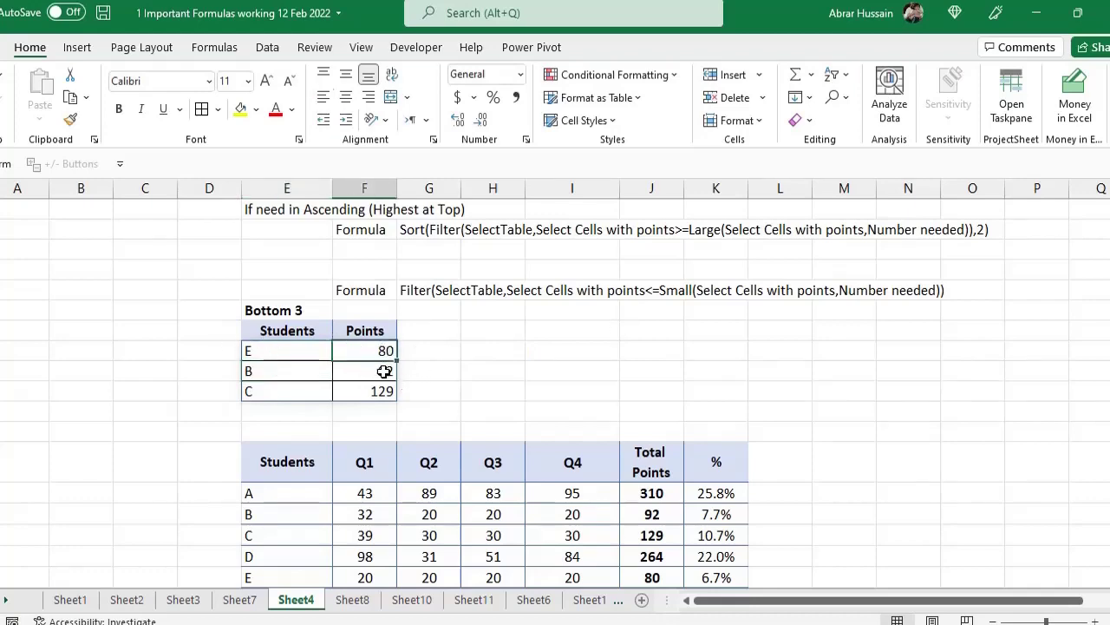
pyautogui.click(386, 392)
pyautogui.scroll(6, 807, 406)
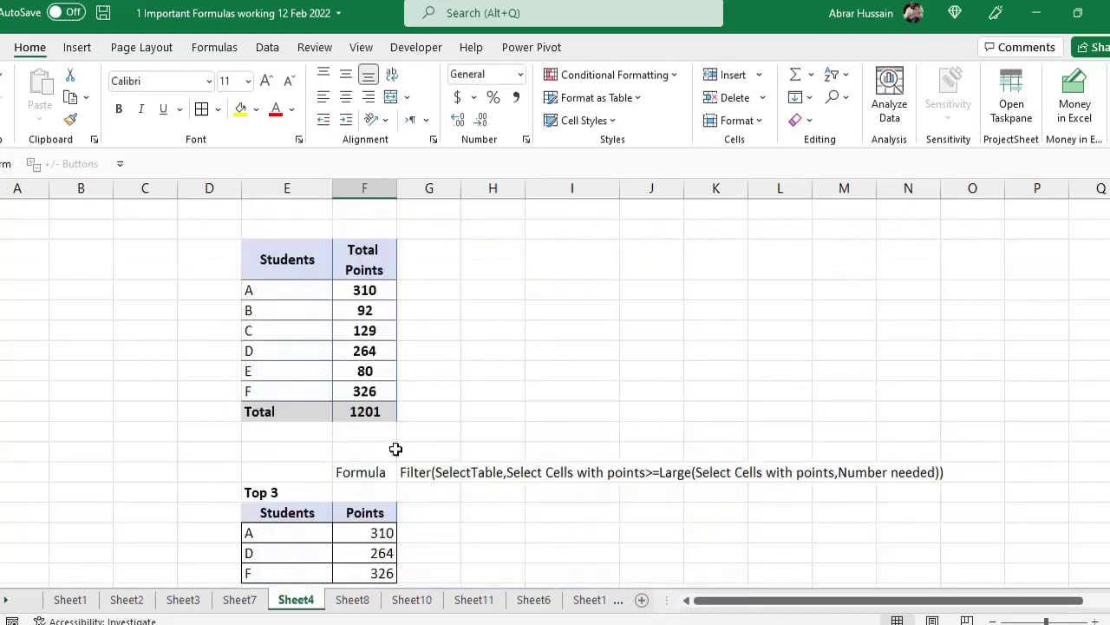
pyautogui.moveTo(289, 255); pyautogui.dragTo(347, 409)
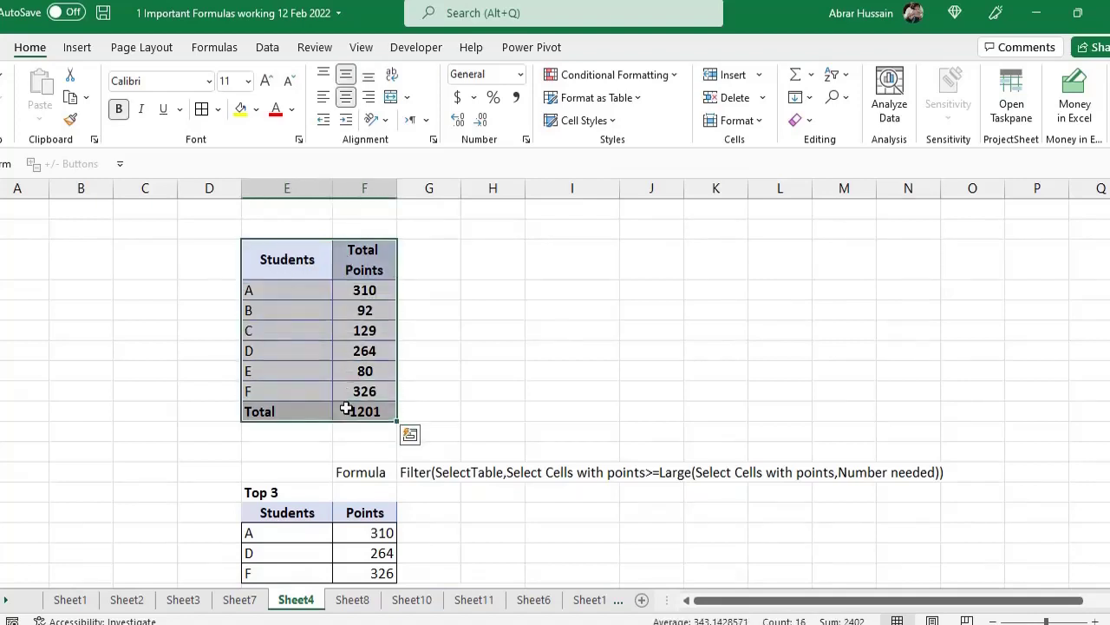
# Review the FILTER formula in the first Top 3 student cell and its source ranges without altering it
pyautogui.scroll(-2, 347, 405)
pyautogui.click(314, 394)
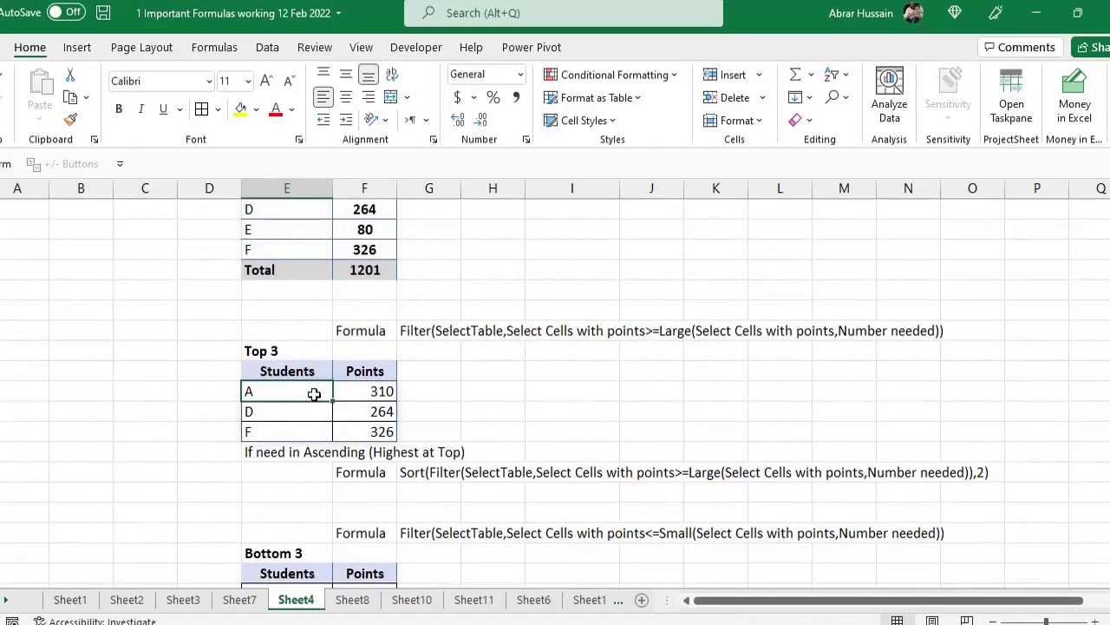
pyautogui.scroll(-1, 311, 442)
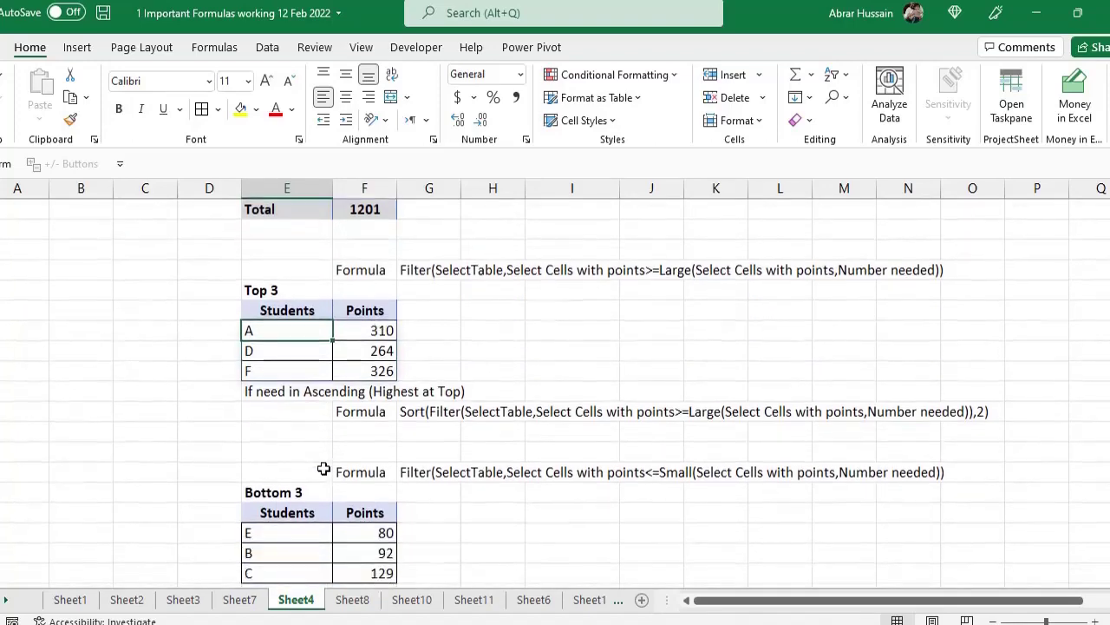
pyautogui.doubleClick(292, 332)
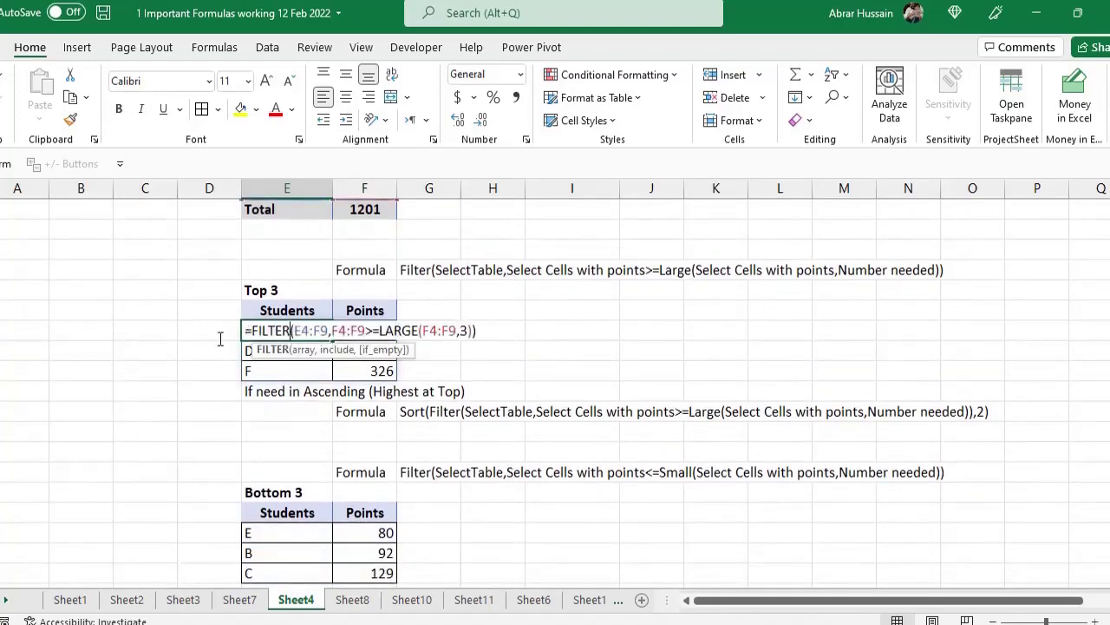
pyautogui.scroll(2, 319, 411)
pyautogui.press('Escape')
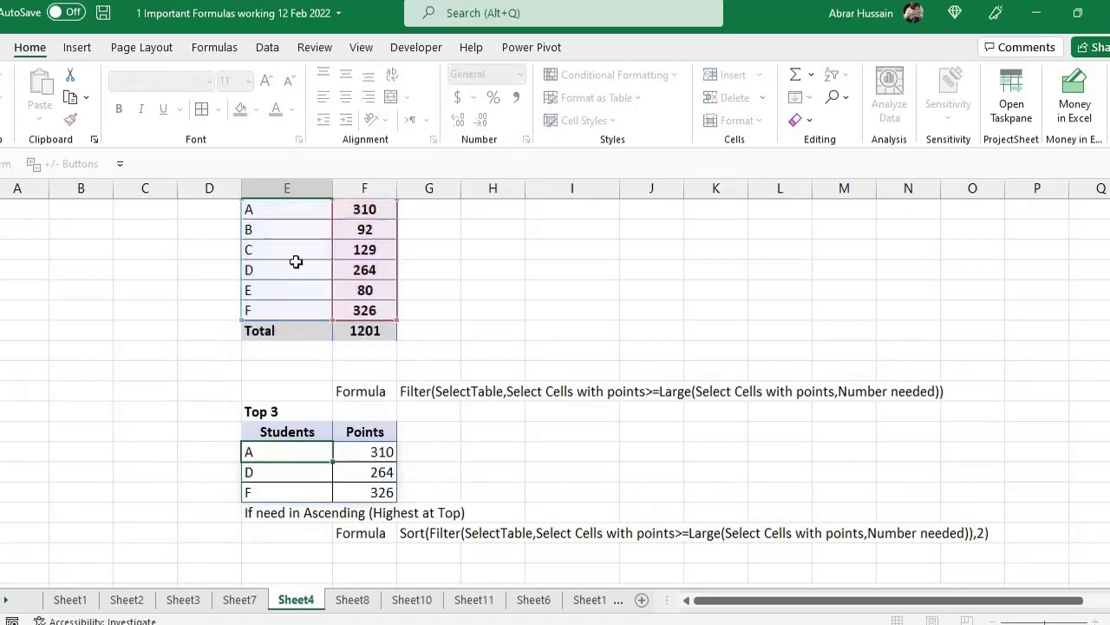
pyautogui.scroll(1, 342, 275)
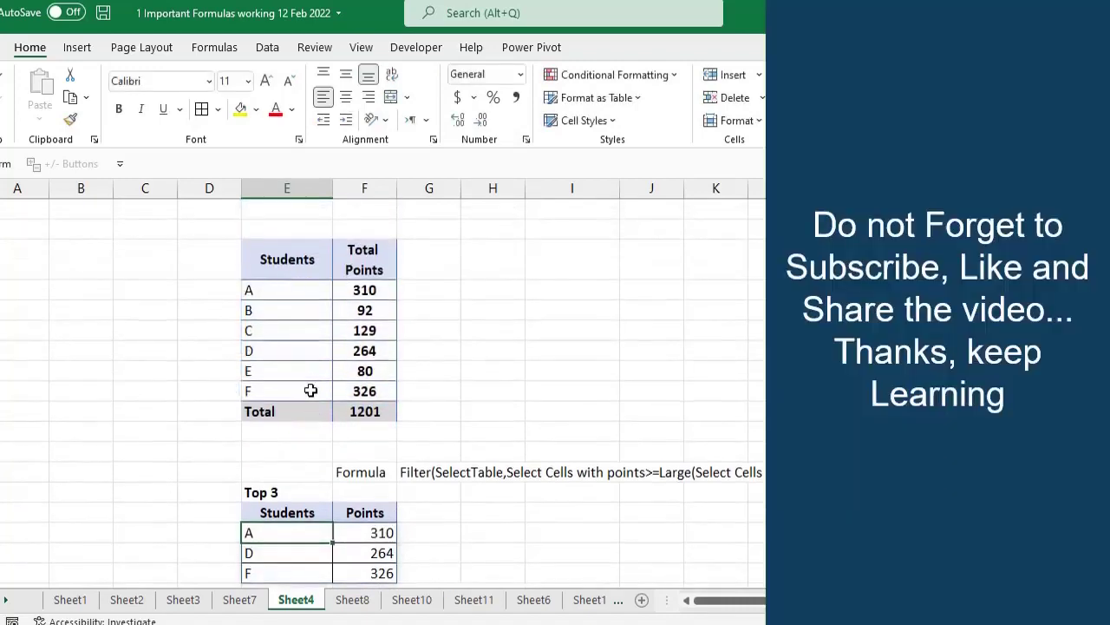
# Compare the quarterly points table with the Bottom 3 headings, the two-column totals table and the Top 3 list
pyautogui.scroll(-10, 310, 390)
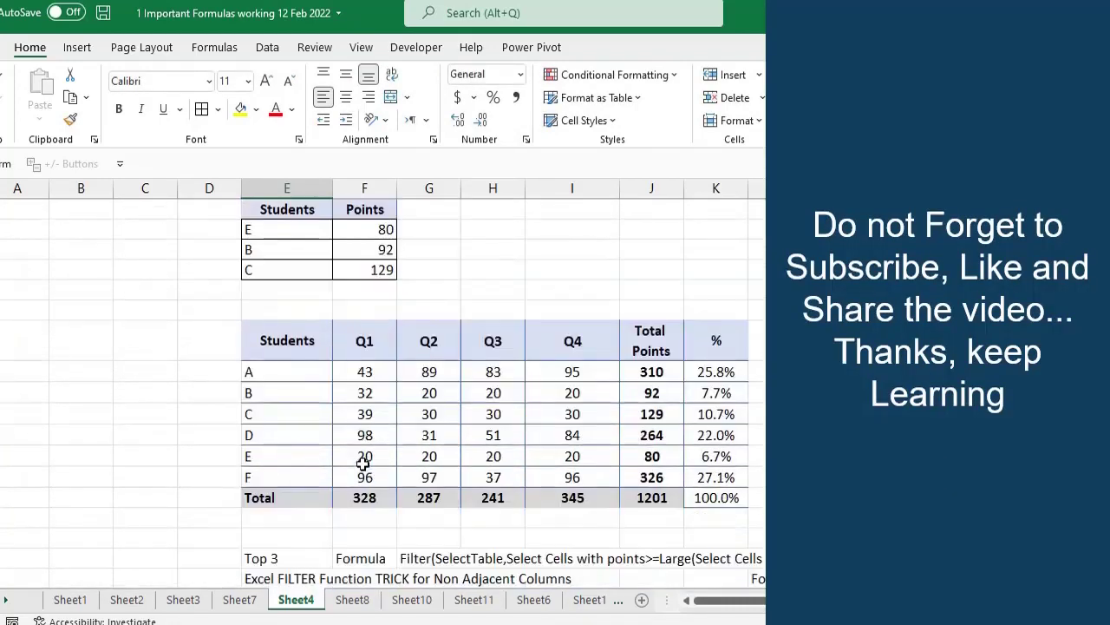
pyautogui.moveTo(271, 337); pyautogui.dragTo(709, 493)
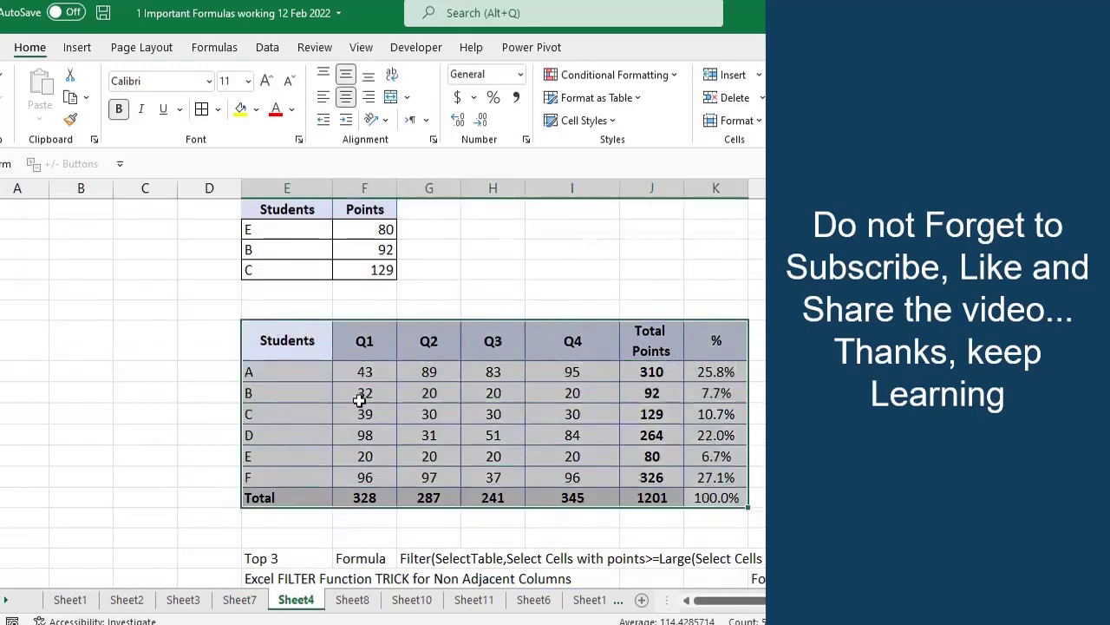
pyautogui.scroll(1, 359, 400)
pyautogui.click(276, 272)
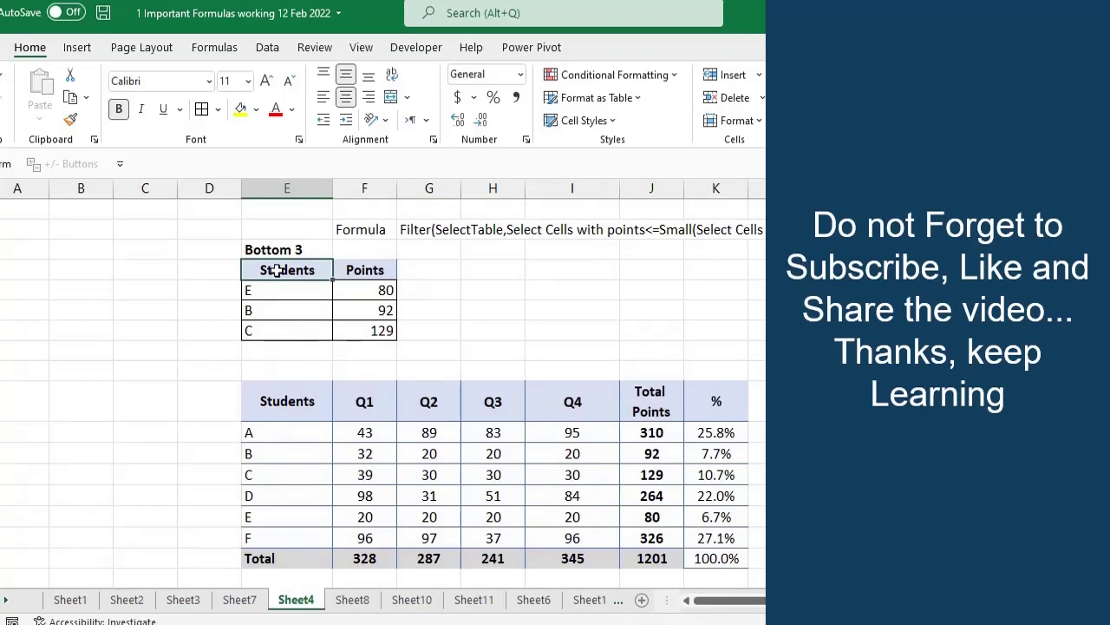
pyautogui.moveTo(276, 271); pyautogui.dragTo(384, 271)
pyautogui.hotkey('ctrl', 'shift', 'Down')
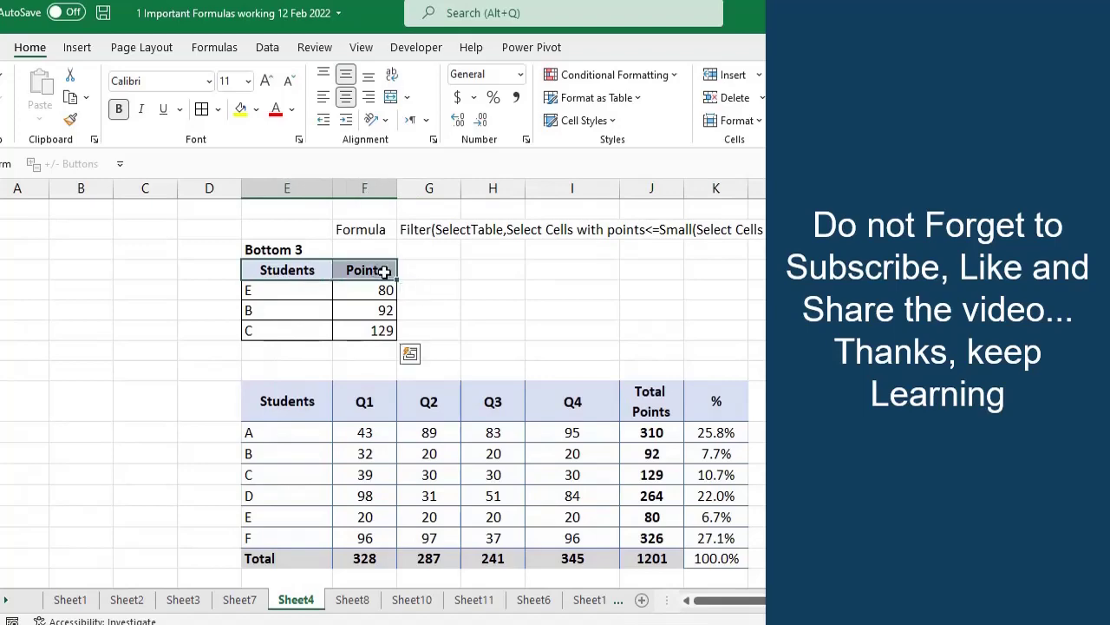
pyautogui.scroll(-6, 384, 269)
pyautogui.click(306, 256)
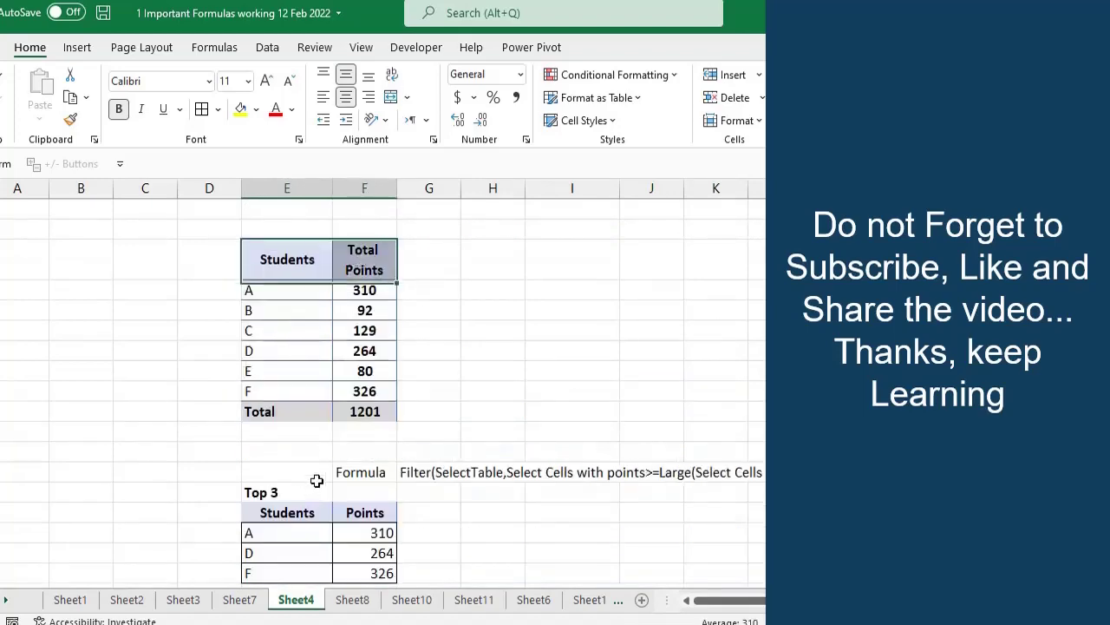
pyautogui.keyDown('shift'); pyautogui.click(317, 351); pyautogui.keyUp('shift')
pyautogui.scroll(-2, 318, 365)
pyautogui.moveTo(300, 391); pyautogui.dragTo(368, 431)
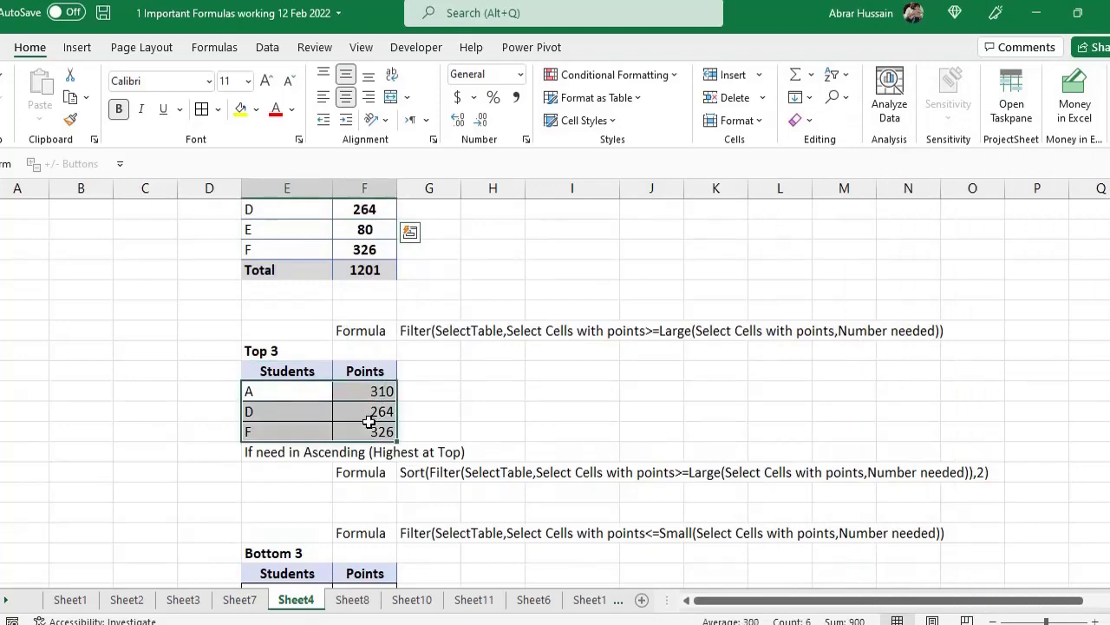
# Examine the Students, Total Points and Q1 to Q4 columns of the quarterly points table by selecting each
pyautogui.scroll(-4, 369, 431)
pyautogui.scroll(-1, 369, 421)
pyautogui.click(295, 408)
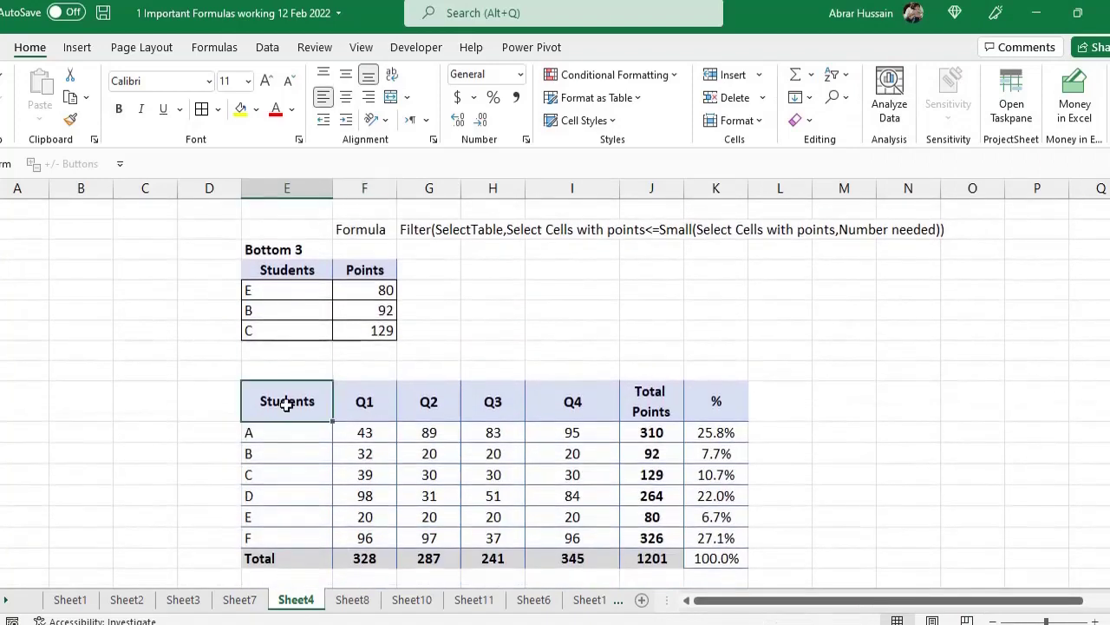
pyautogui.scroll(-3, 295, 408)
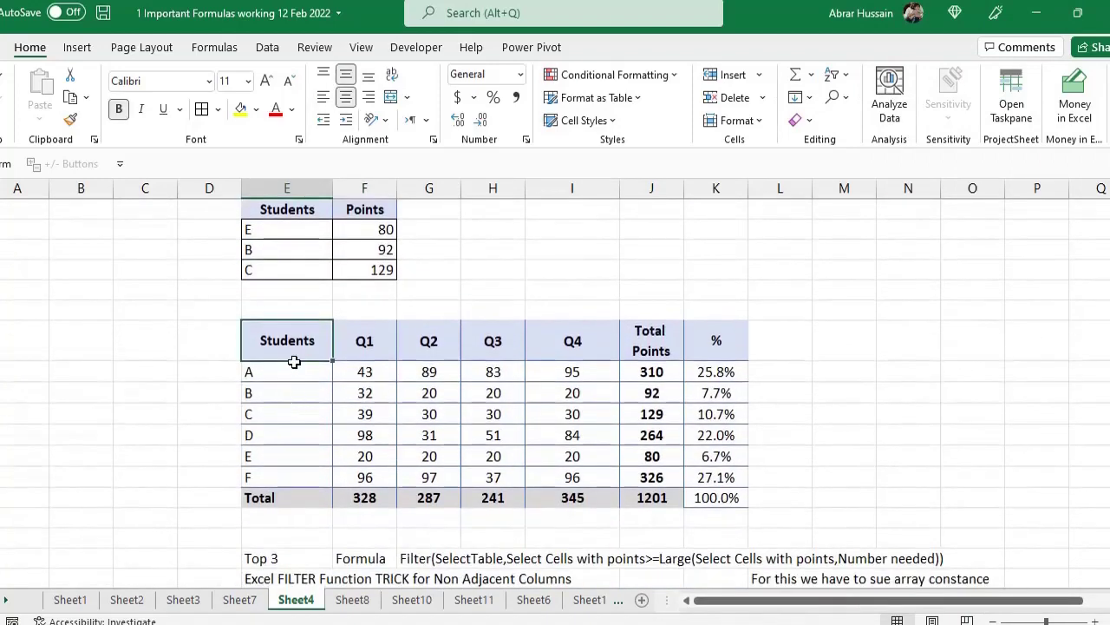
pyautogui.keyDown('shift'); pyautogui.click(287, 435); pyautogui.keyUp('shift')
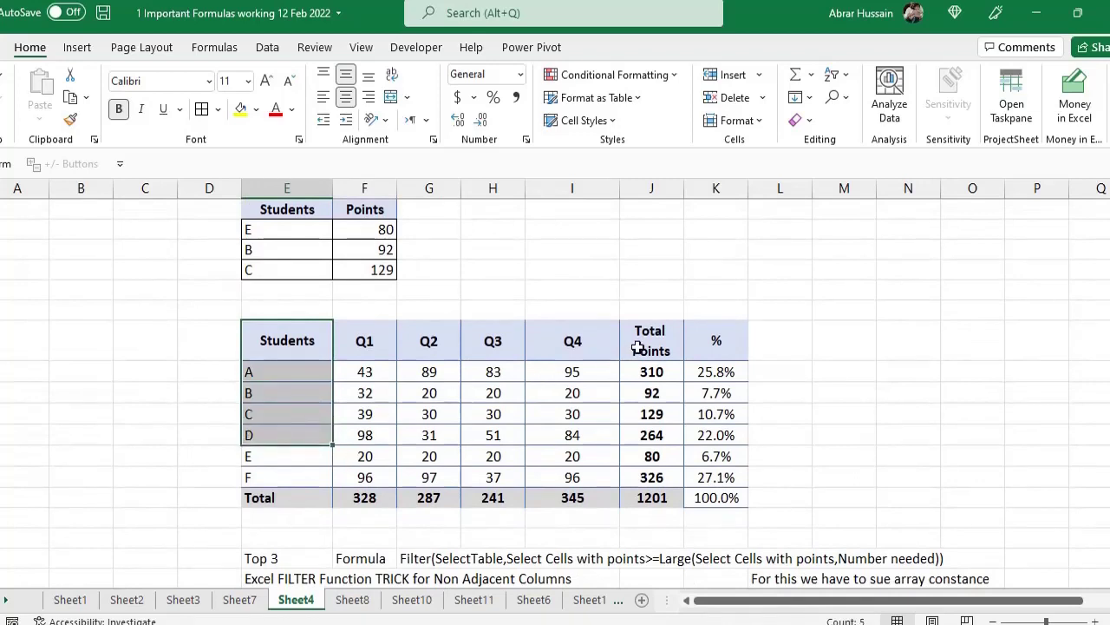
pyautogui.moveTo(639, 347); pyautogui.dragTo(651, 497)
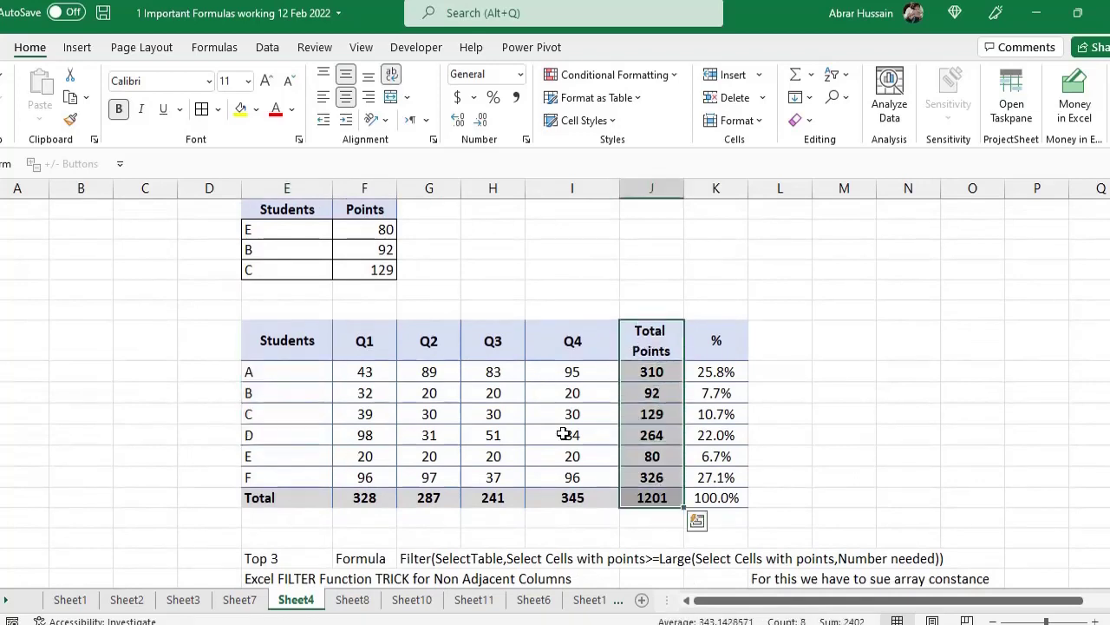
pyautogui.moveTo(363, 344); pyautogui.dragTo(562, 485)
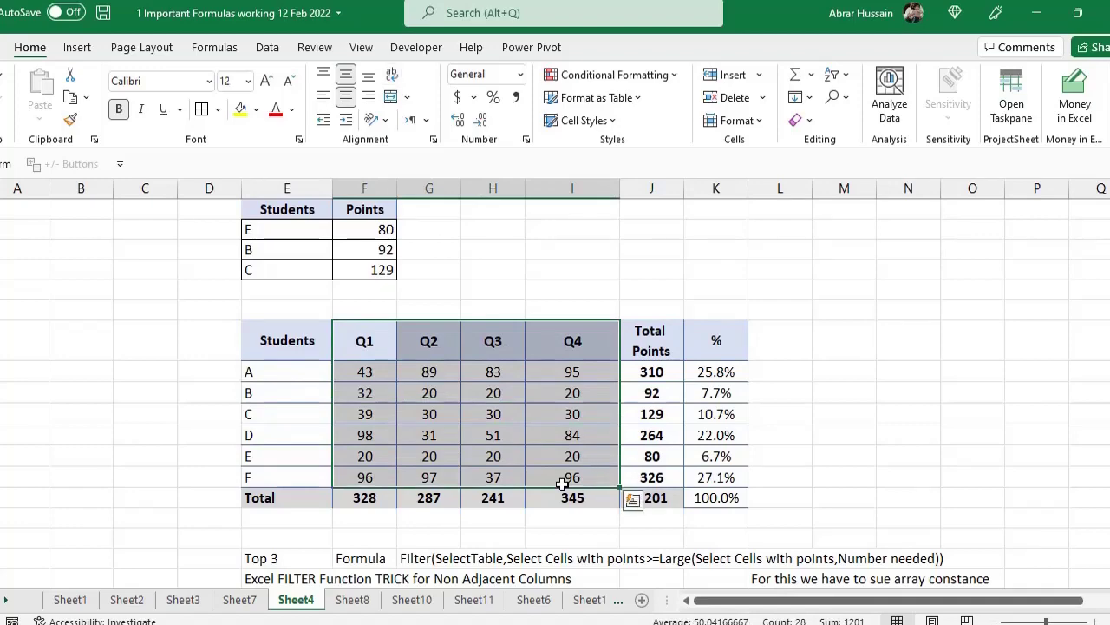
# Select the student names and the total points together in the quarterly table to examine the non-adjacent columns
pyautogui.scroll(-2, 562, 485)
pyautogui.click(287, 517)
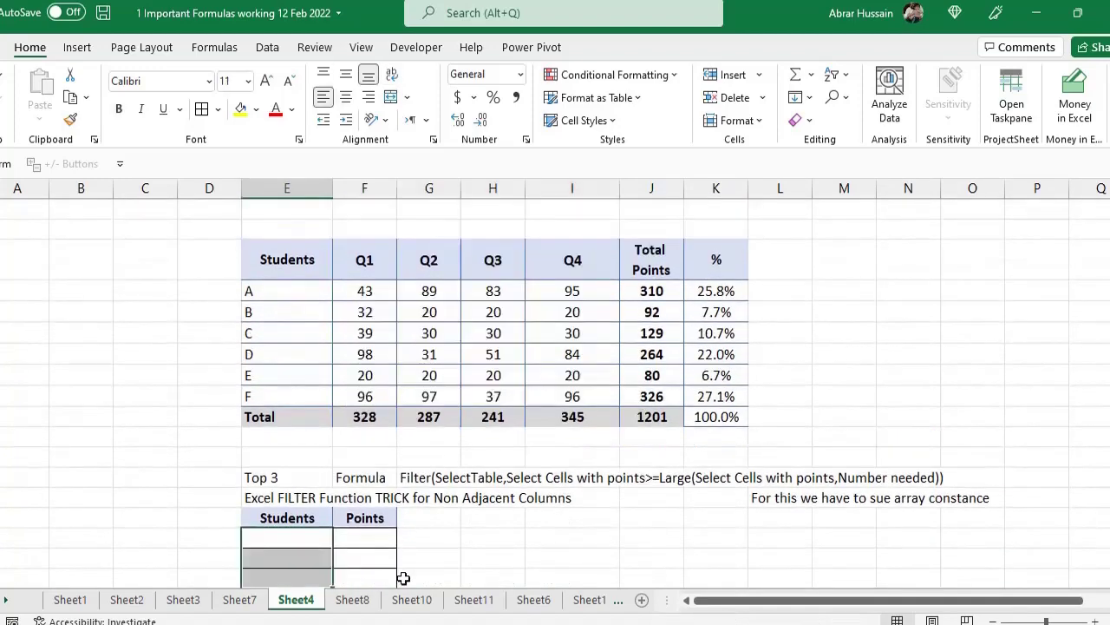
pyautogui.click(276, 292)
pyautogui.moveTo(347, 293); pyautogui.dragTo(738, 408)
pyautogui.moveTo(268, 287); pyautogui.dragTo(271, 399)
pyautogui.moveTo(639, 289); pyautogui.dragTo(651, 395)
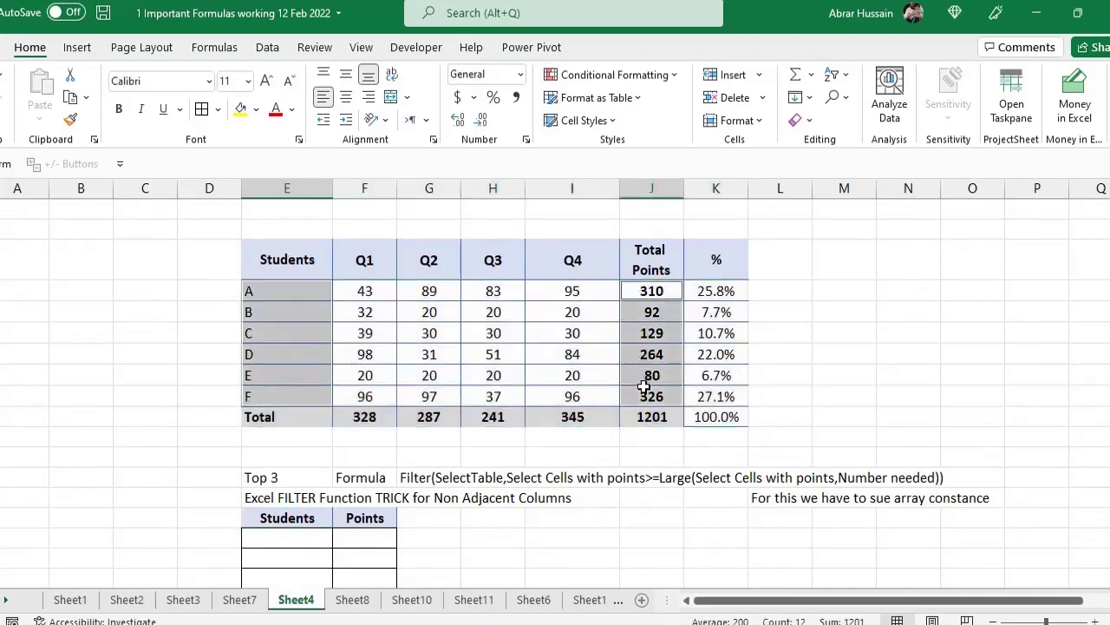
# Begin a FILTER formula in the first Students cell of the non-adjacent-columns Top 3 list, using E32:K37 as the array
pyautogui.scroll(-2, 373, 373)
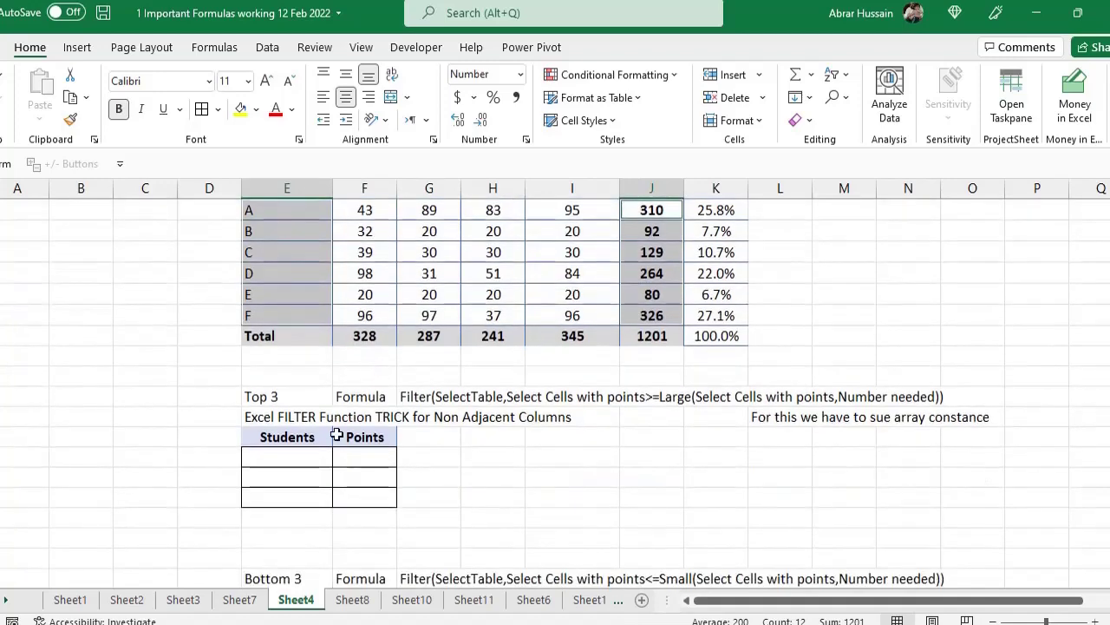
pyautogui.click(290, 457)
pyautogui.write('=')
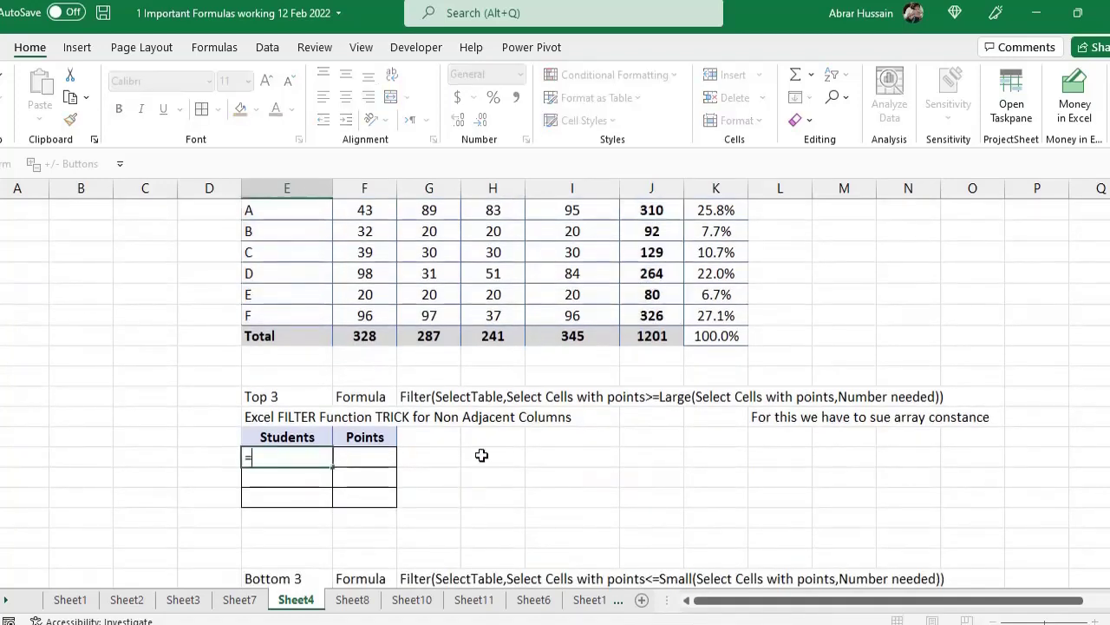
pyautogui.scroll(2, 482, 454)
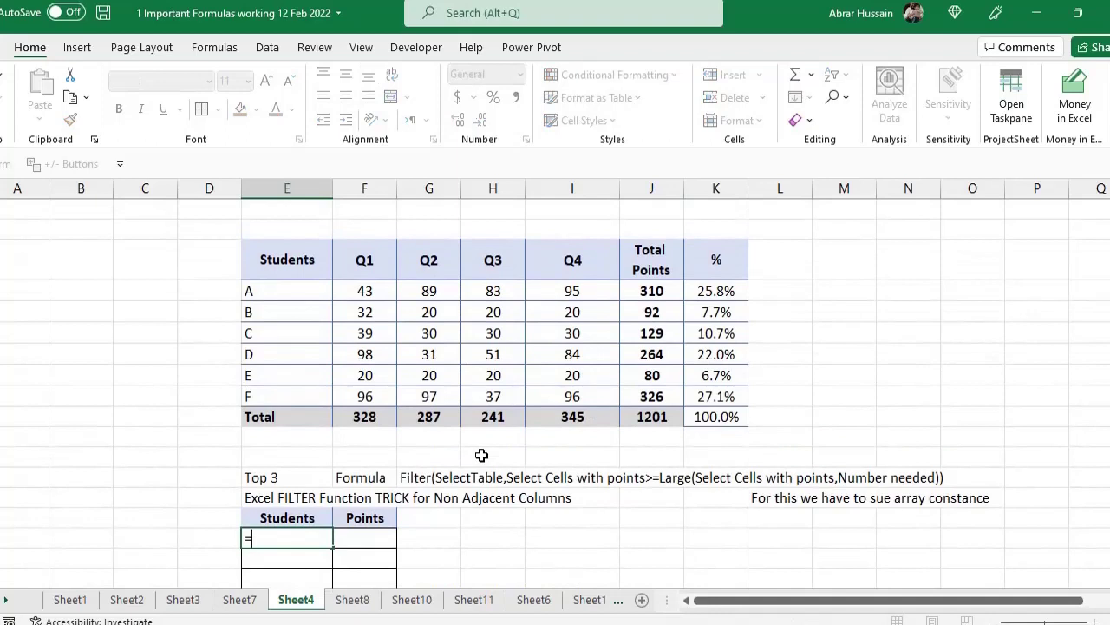
pyautogui.write('FILTER')
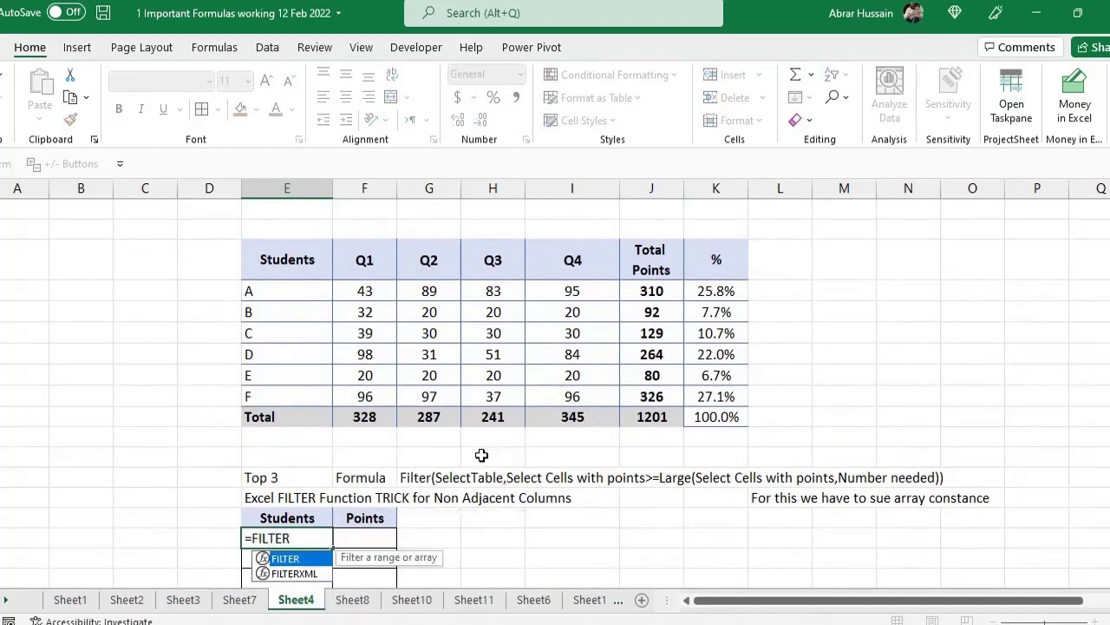
pyautogui.write('(')
pyautogui.moveTo(299, 288); pyautogui.dragTo(689, 395)
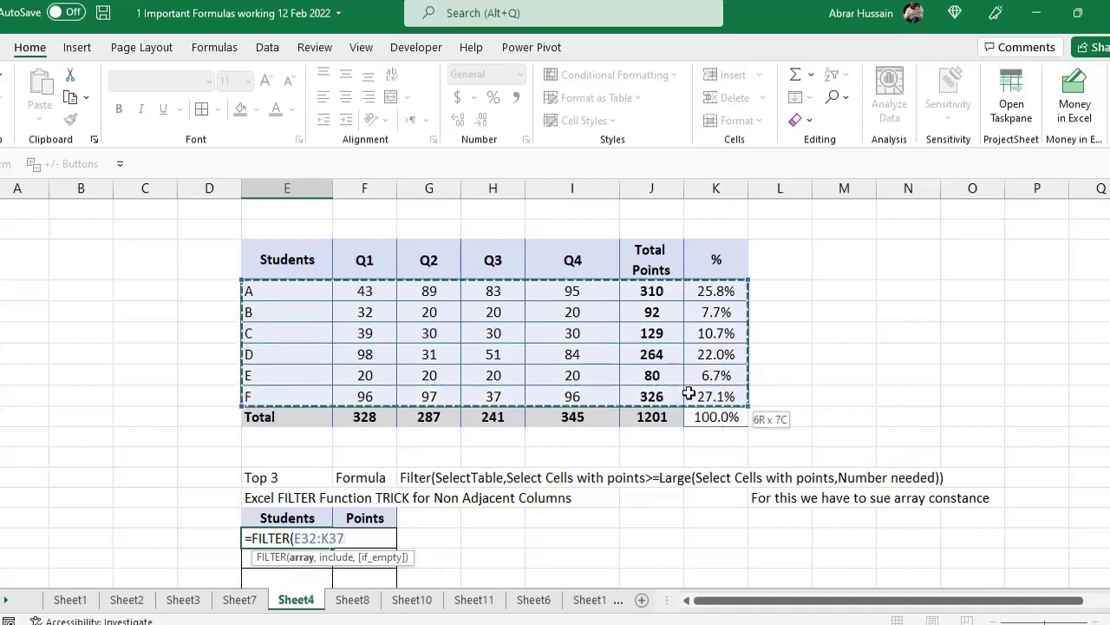
pyautogui.write(',')
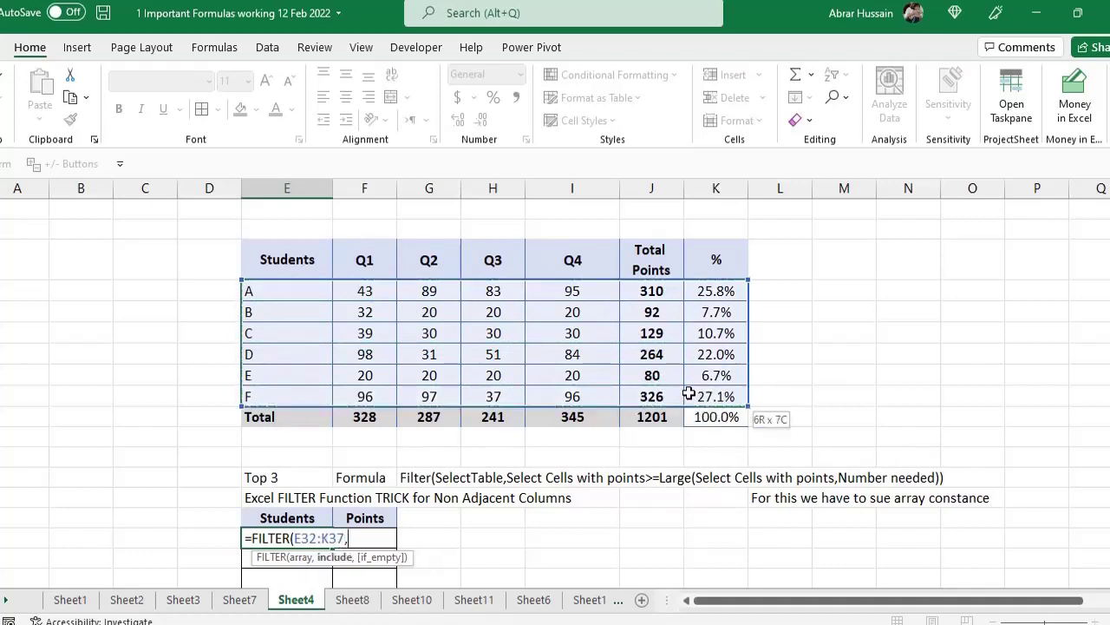
# Complete the FILTER formula with the condition J32:J37>=LARGE(J32:J37,3) and enter it
pyautogui.click(648, 295)
pyautogui.moveTo(648, 295); pyautogui.dragTo(650, 396)
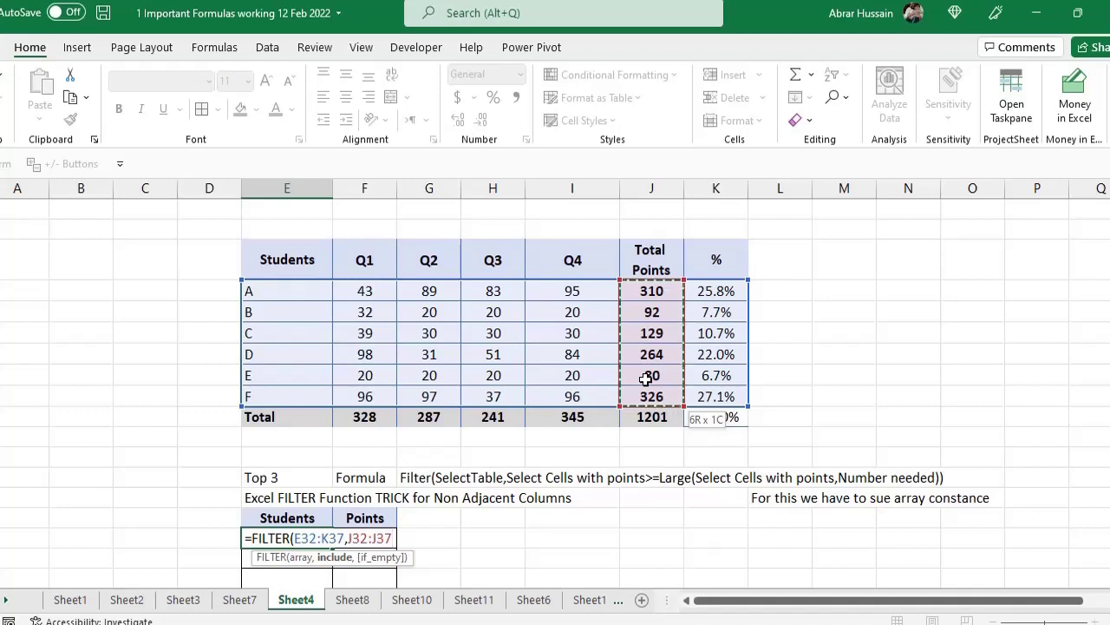
pyautogui.write('>')
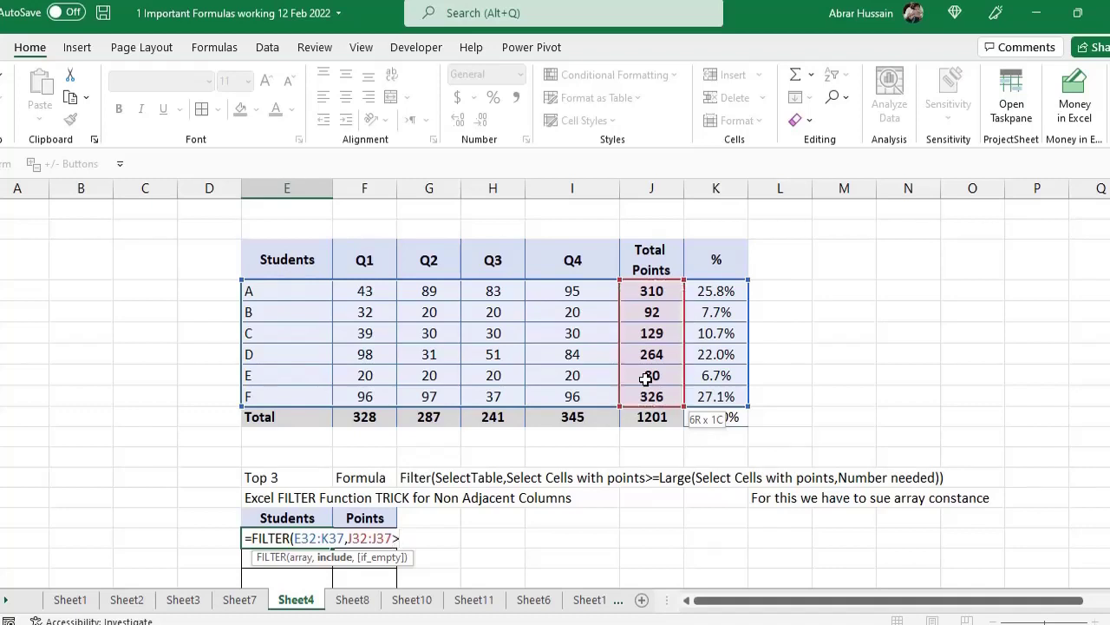
pyautogui.write('=Larg')
pyautogui.press('BackSpace')
pyautogui.press('BackSpace')
pyautogui.press('BackSpace')
pyautogui.press('BackSpace')
pyautogui.write('Large')
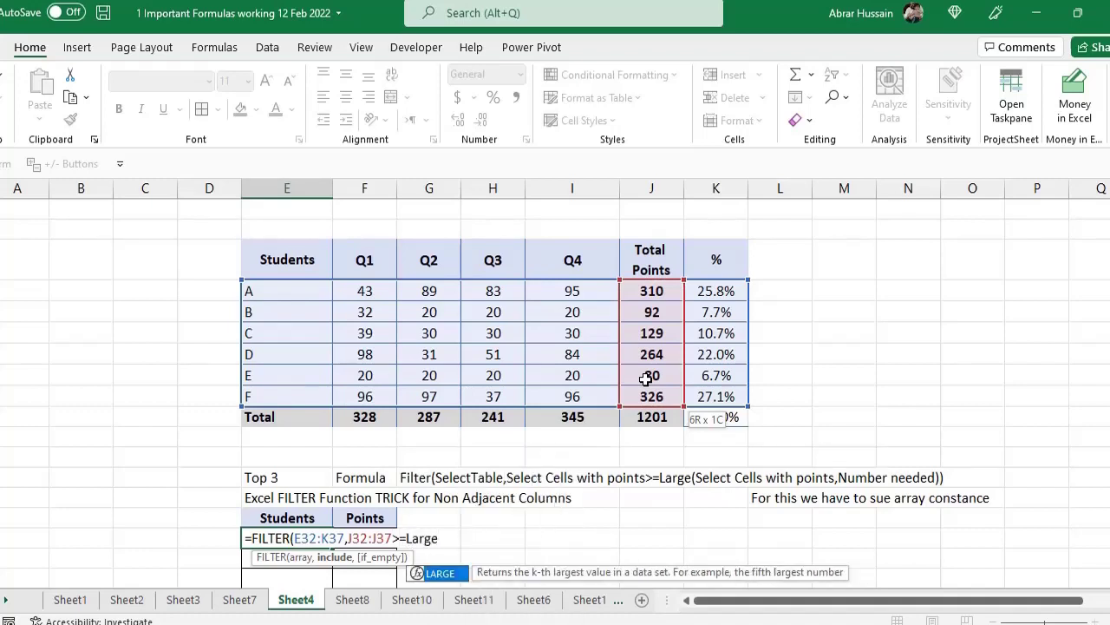
pyautogui.write('(')
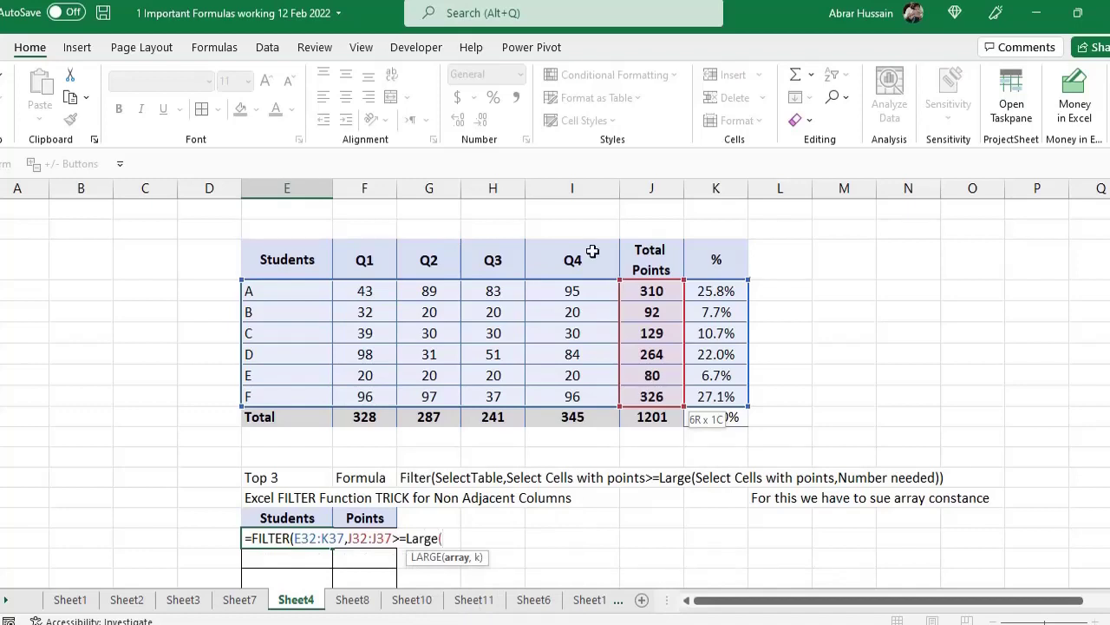
pyautogui.moveTo(651, 292); pyautogui.dragTo(655, 396)
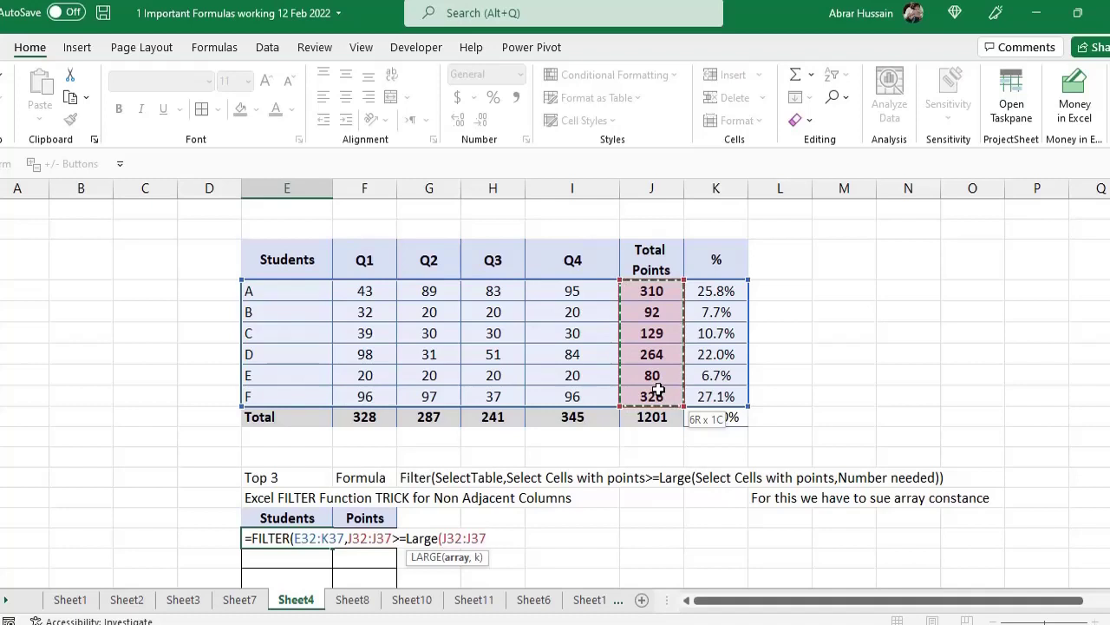
pyautogui.write(',')
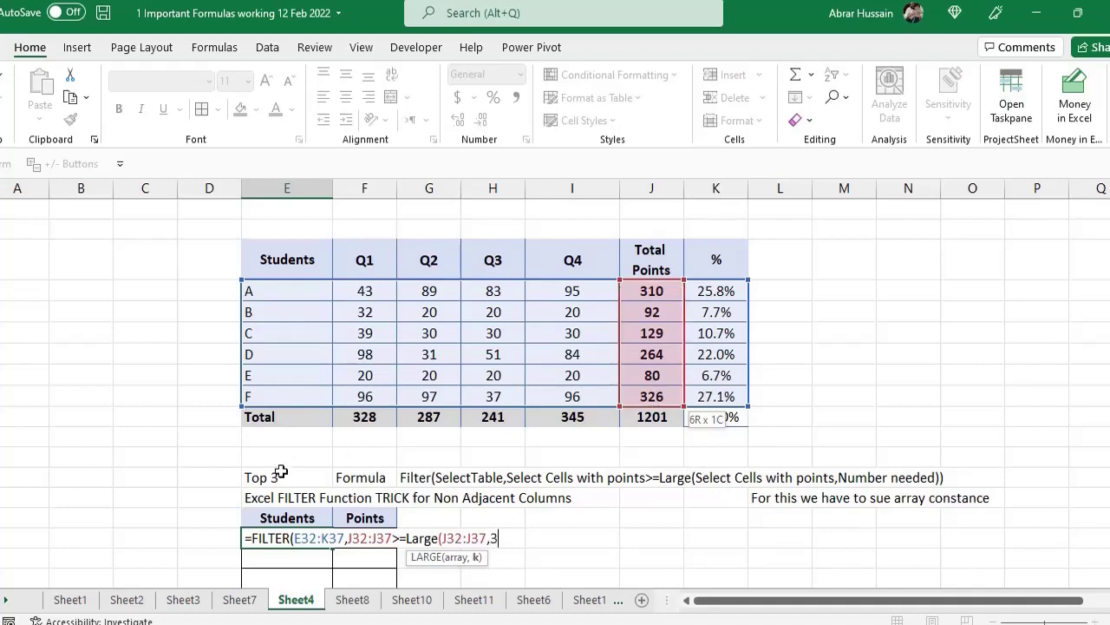
pyautogui.write('3))')
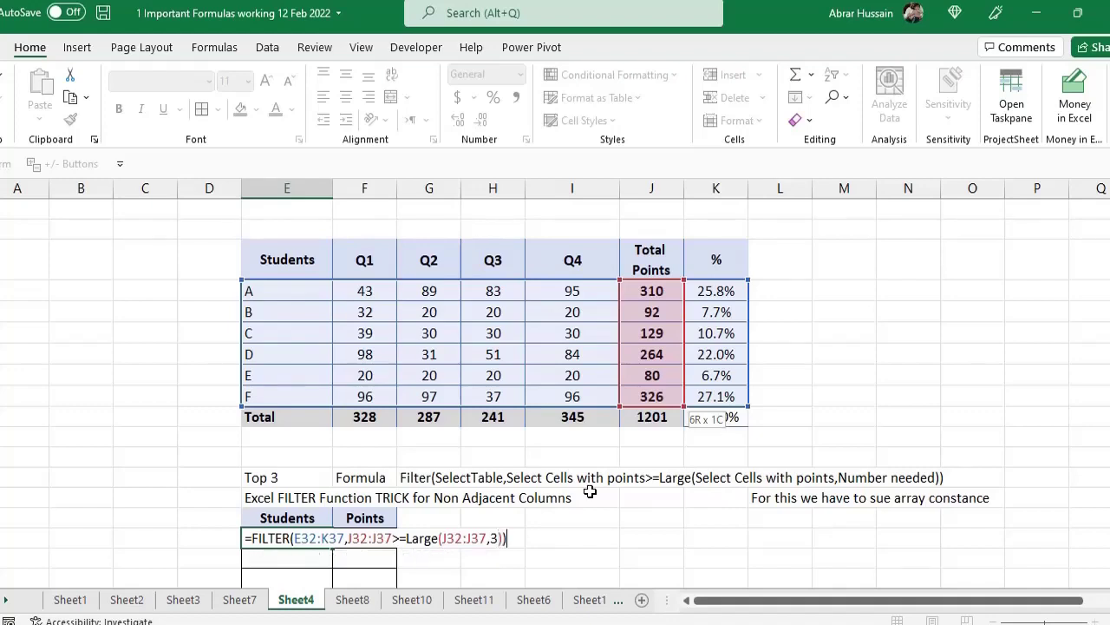
pyautogui.press('Return')
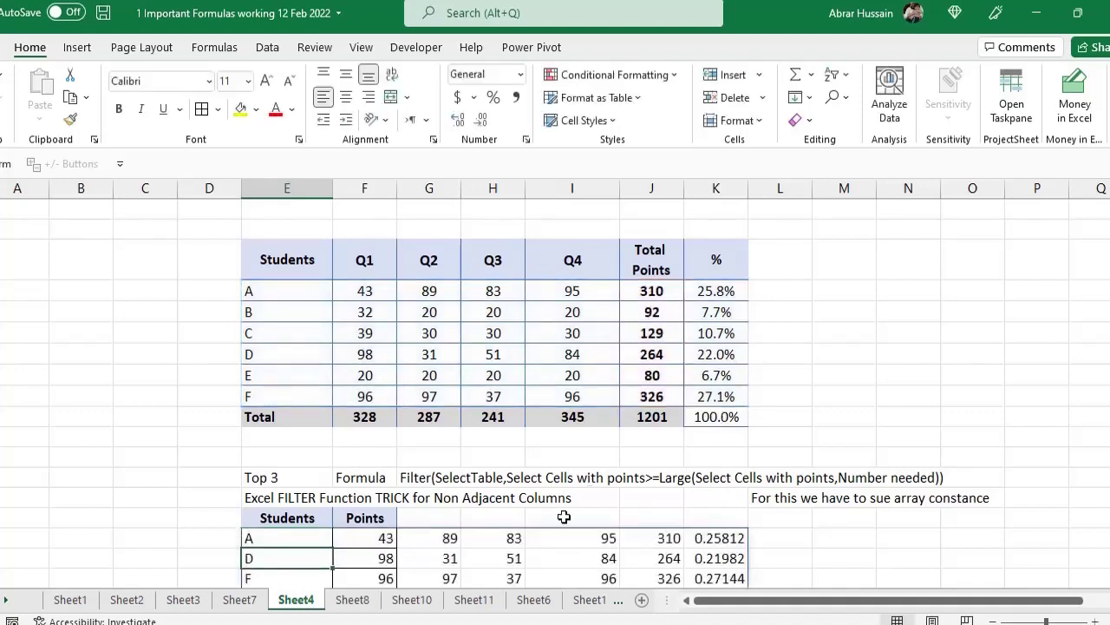
# Compare the spilled Top 3 rows with the source table, selecting the full data range, the student names and the total points
pyautogui.scroll(-1, 564, 517)
pyautogui.click(291, 455)
pyautogui.moveTo(291, 455); pyautogui.dragTo(706, 498)
pyautogui.scroll(2, 365, 278)
pyautogui.moveTo(286, 291); pyautogui.dragTo(716, 397)
pyautogui.scroll(-2, 426, 433)
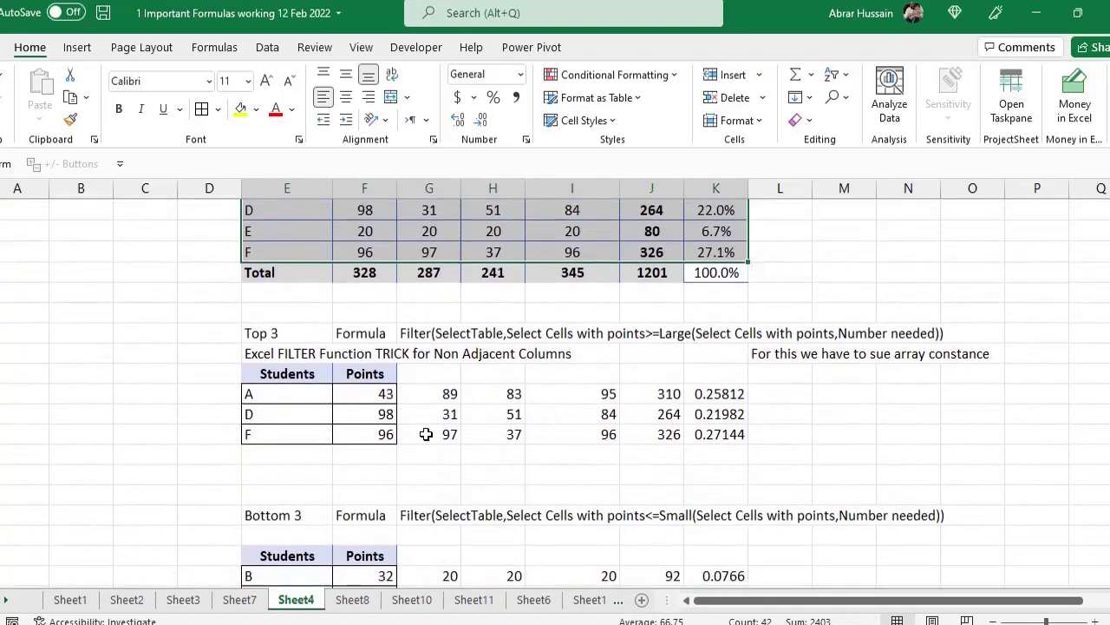
pyautogui.scroll(3, 293, 390)
pyautogui.moveTo(305, 290); pyautogui.dragTo(320, 396)
pyautogui.moveTo(652, 291); pyautogui.dragTo(652, 397)
pyautogui.scroll(-3, 521, 477)
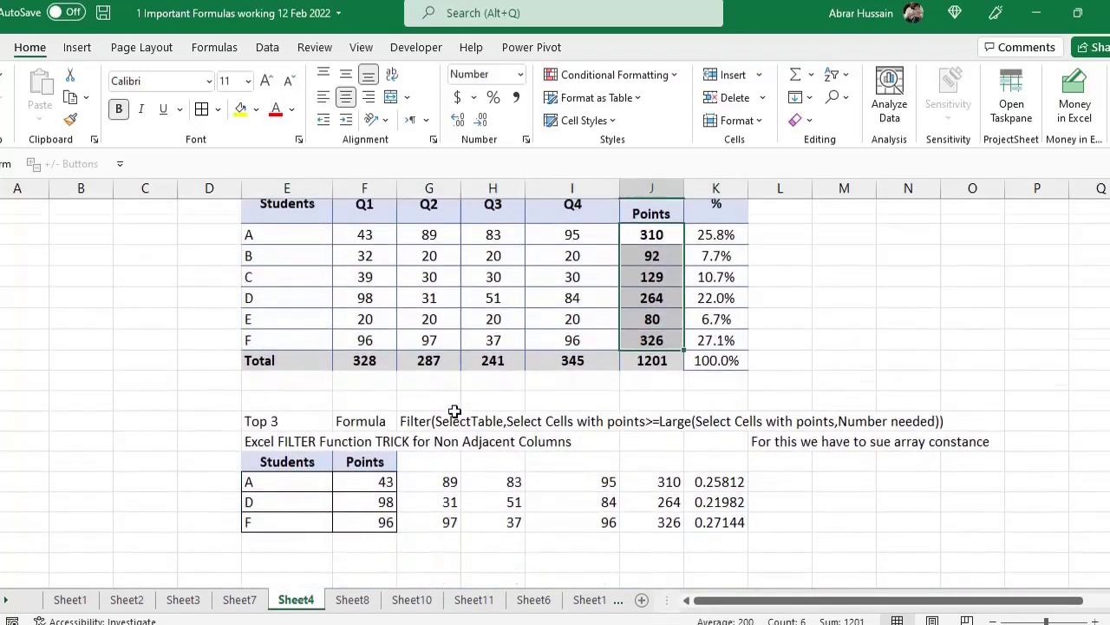
# Wrap the Top 3 formula in an outer FILTER and open a curly-bracket array constant as its include argument
pyautogui.click(276, 392)
pyautogui.press('F2')
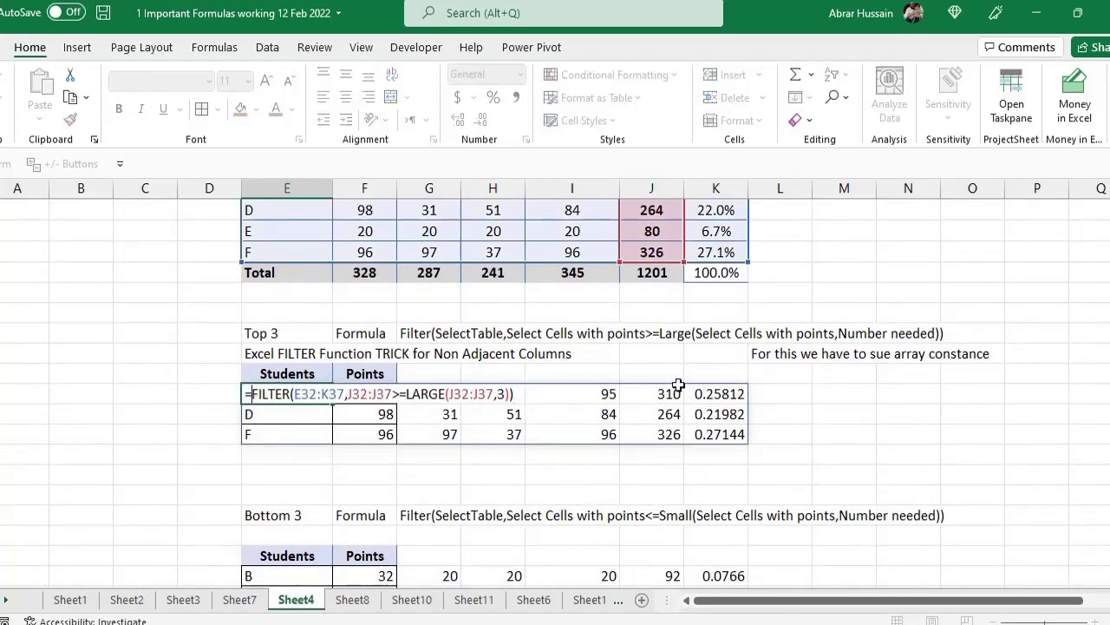
pyautogui.write('FILTER')
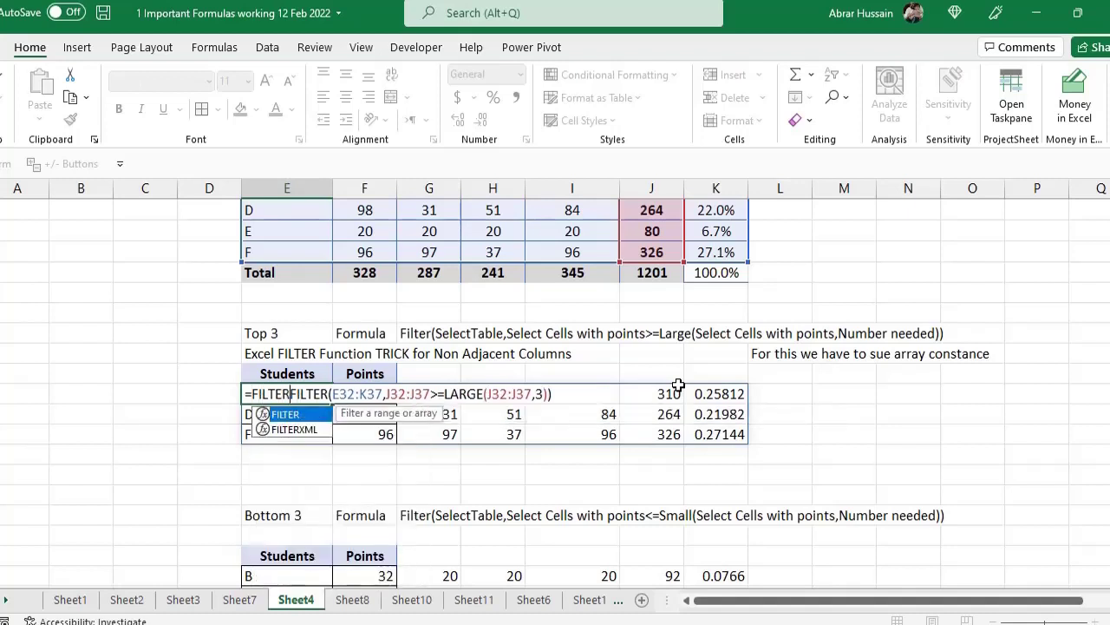
pyautogui.write('(E32:K37')
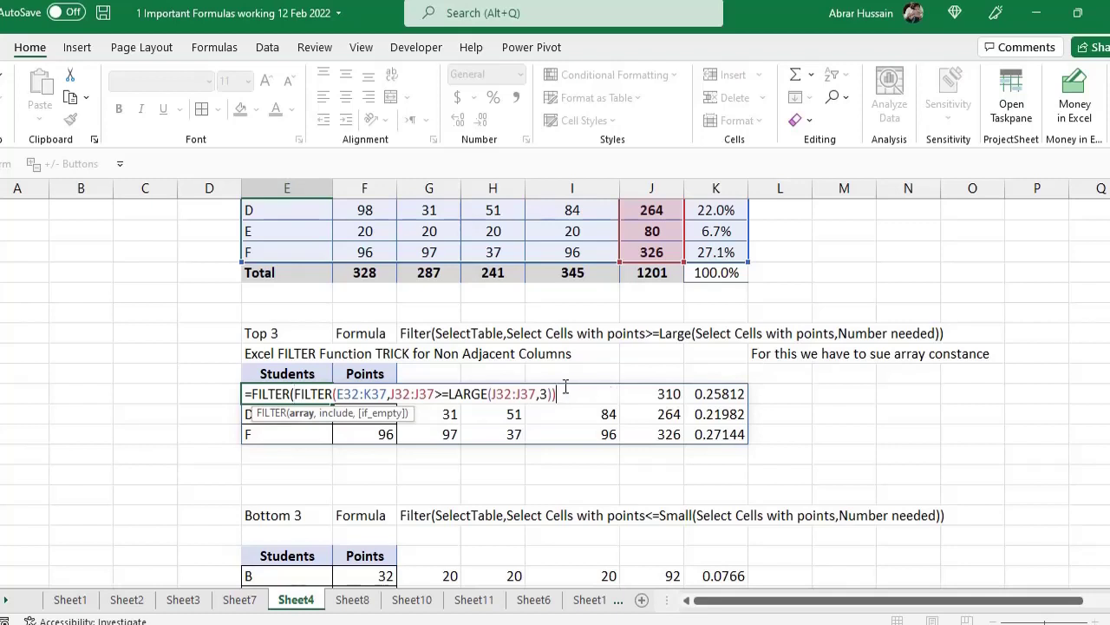
pyautogui.write(',{')
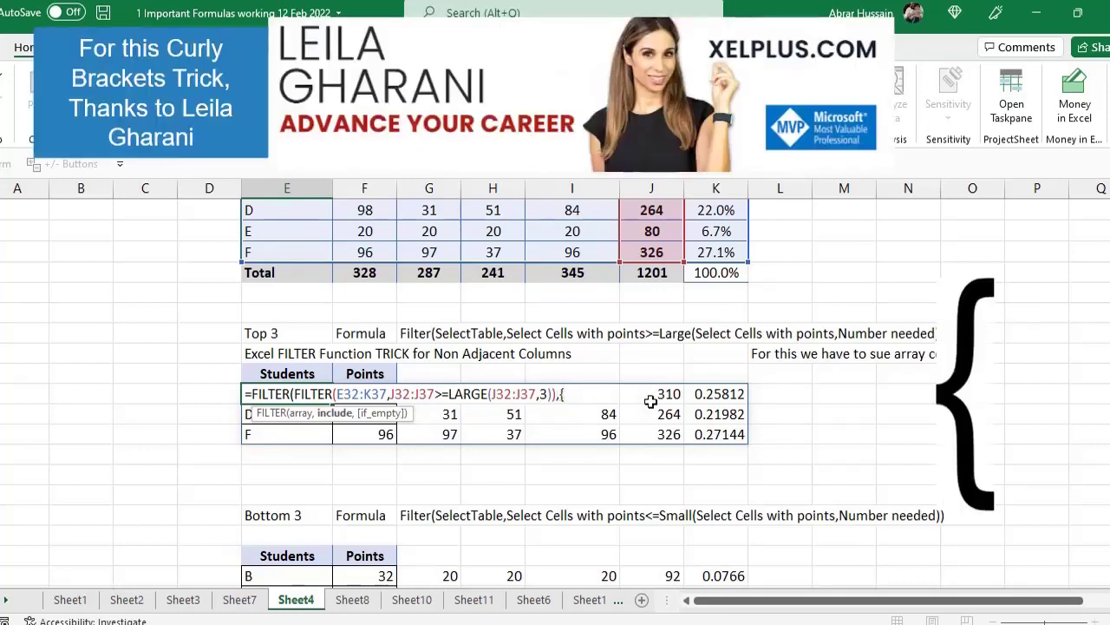
# Fill the array constant with 1,0,0,0,0,1 to keep Students and Total Points and drop Q1 to Q4
pyautogui.scroll(1, 651, 401)
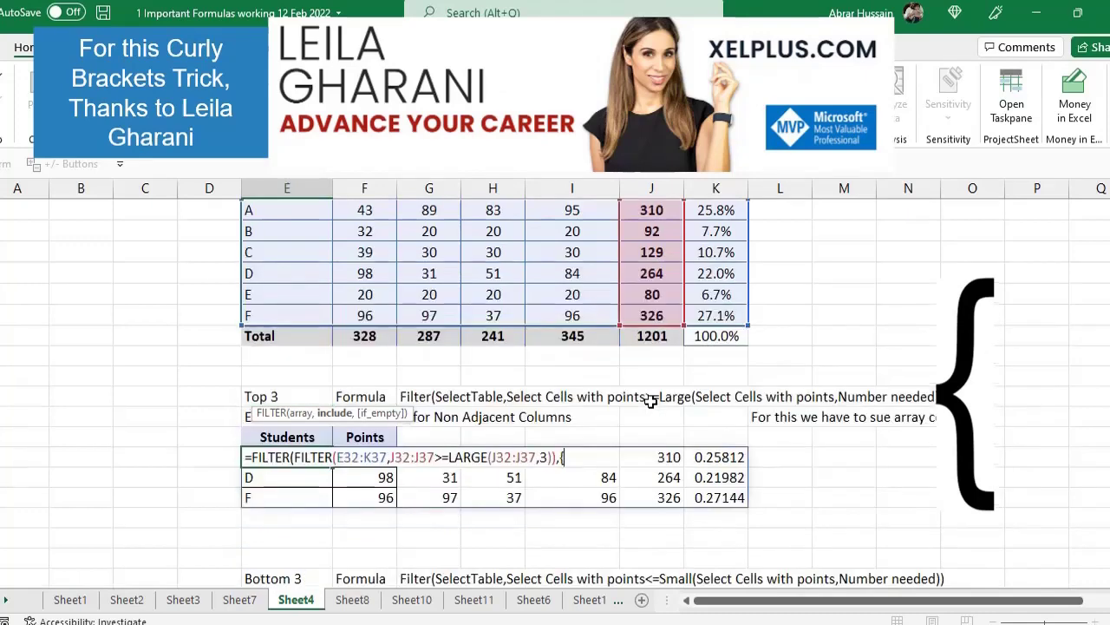
pyautogui.scroll(2, 651, 401)
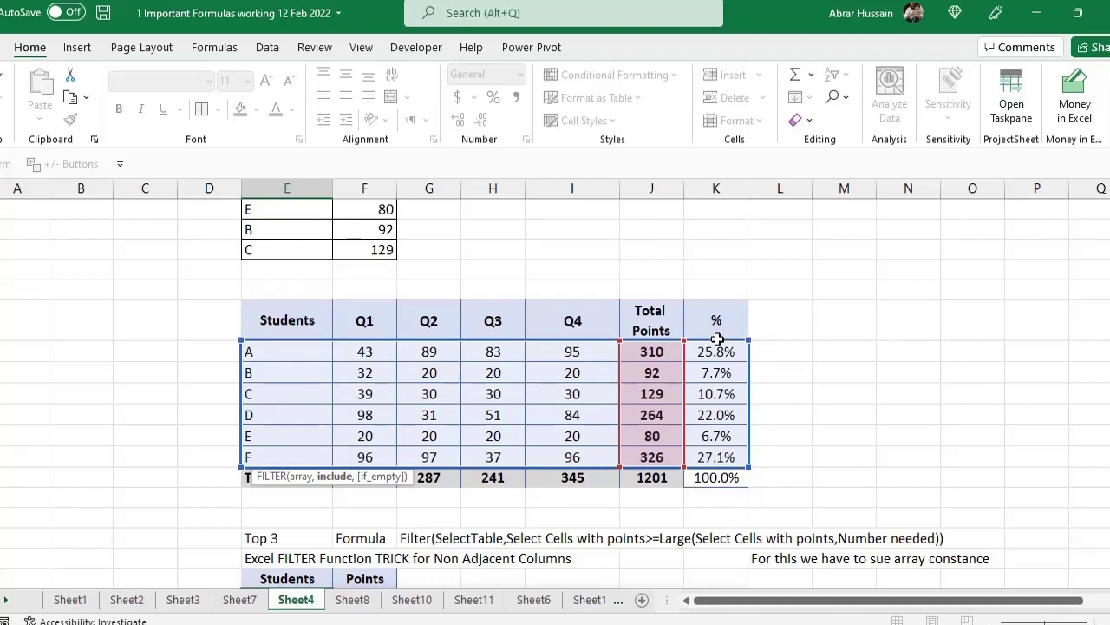
pyautogui.scroll(-3, 718, 338)
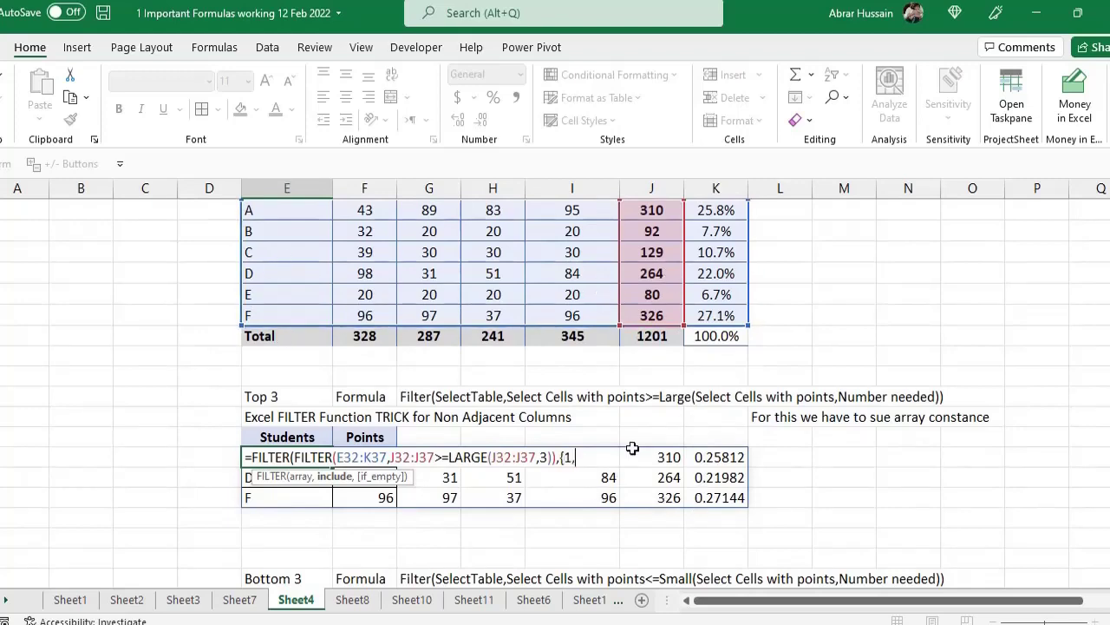
pyautogui.scroll(1, 538, 399)
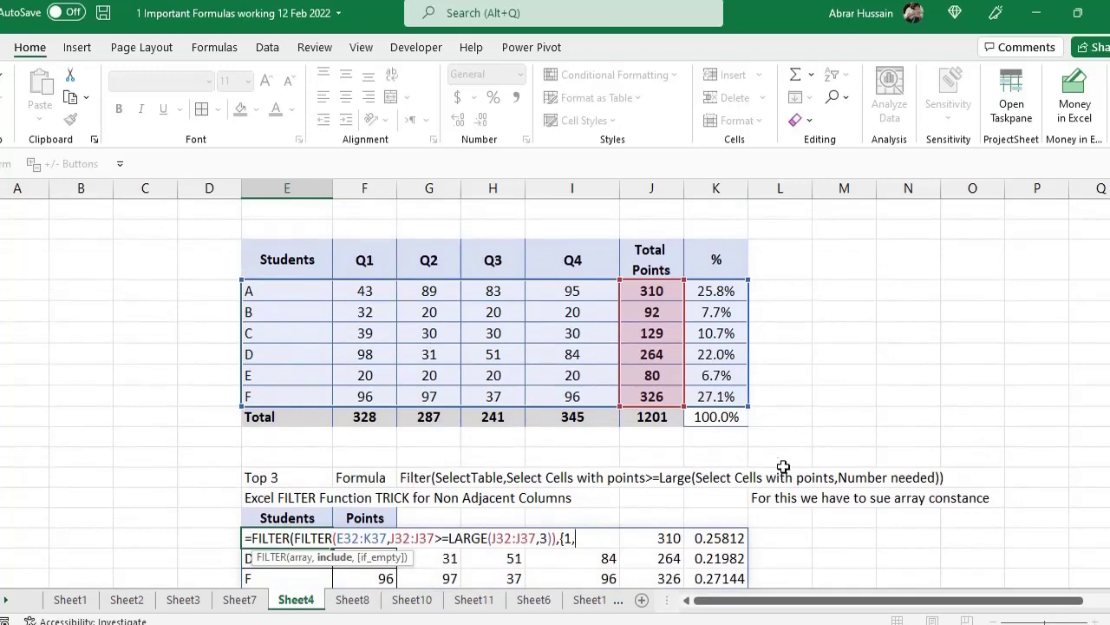
pyautogui.scroll(-2, 783, 467)
pyautogui.scroll(-1, 783, 467)
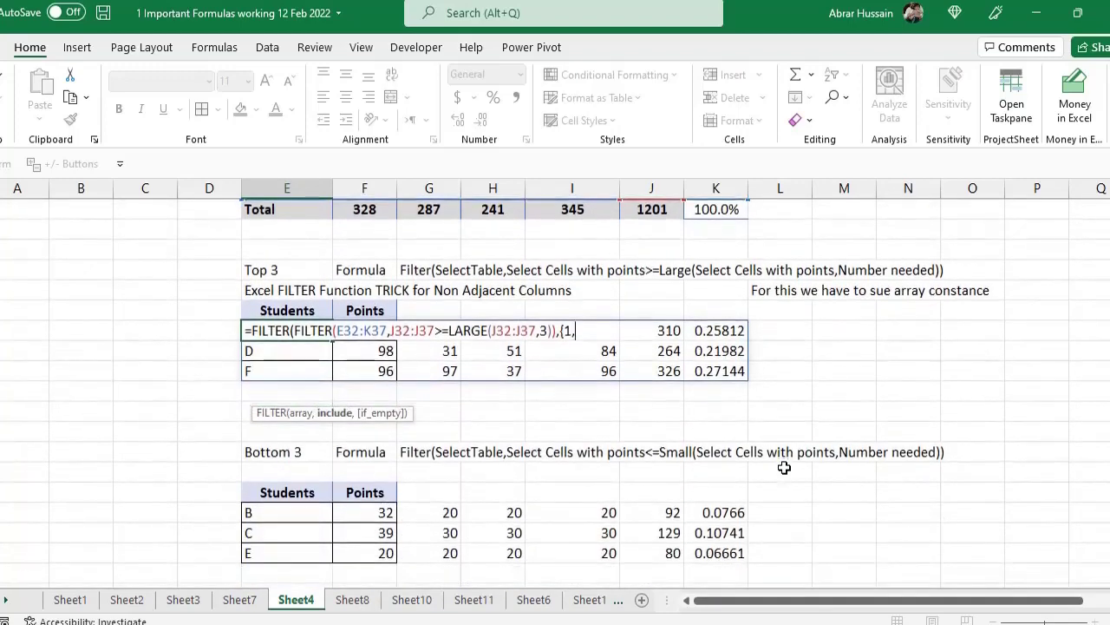
pyautogui.write('0,0')
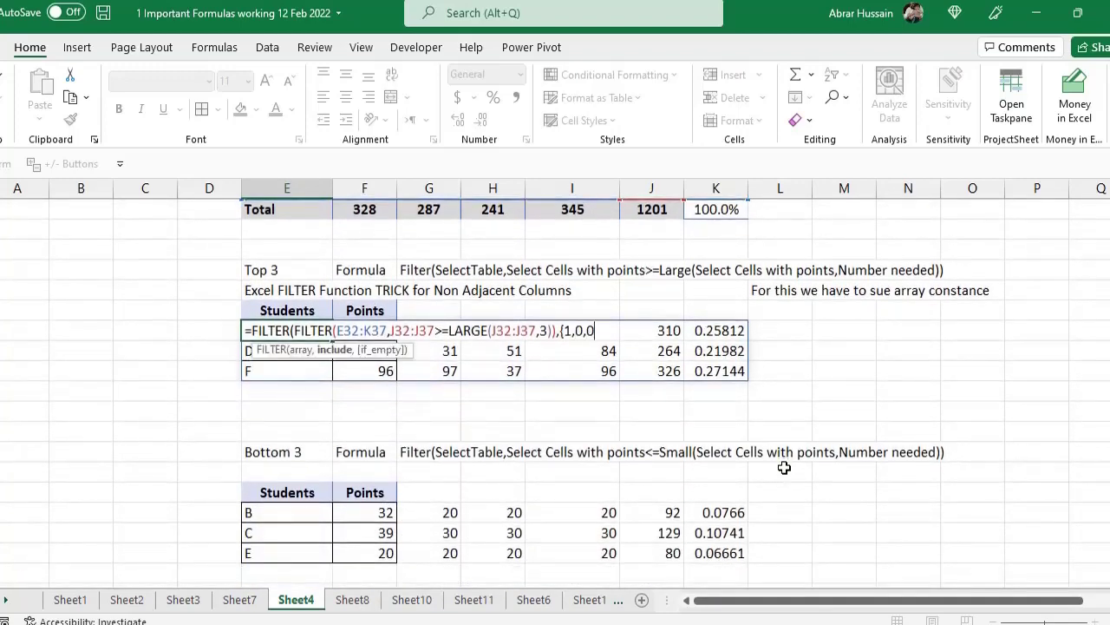
pyautogui.write(',0,0')
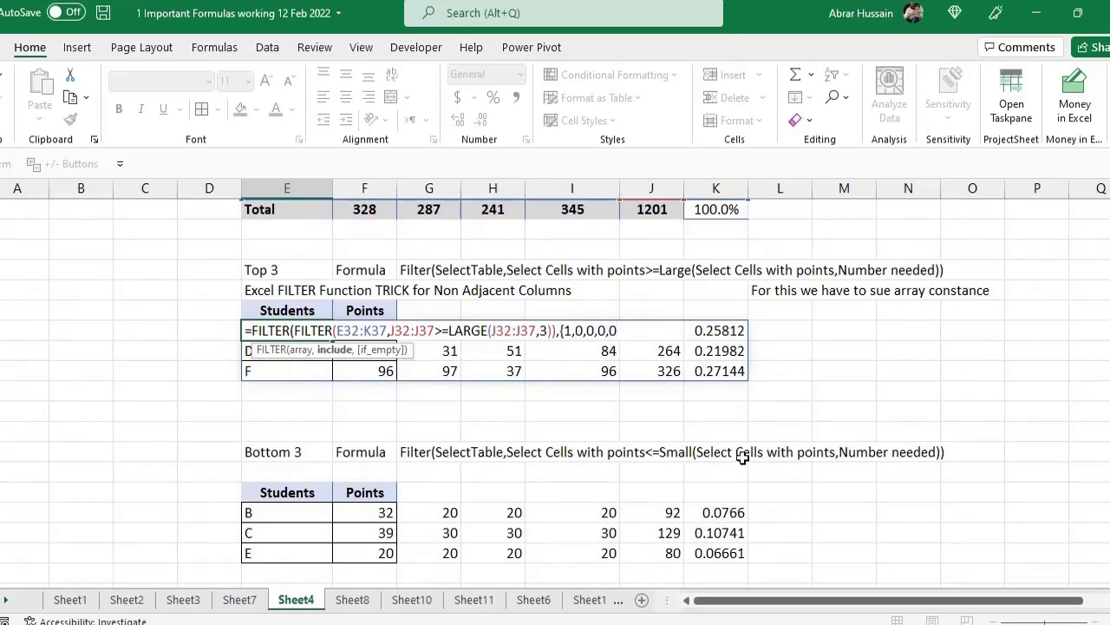
pyautogui.scroll(3, 612, 337)
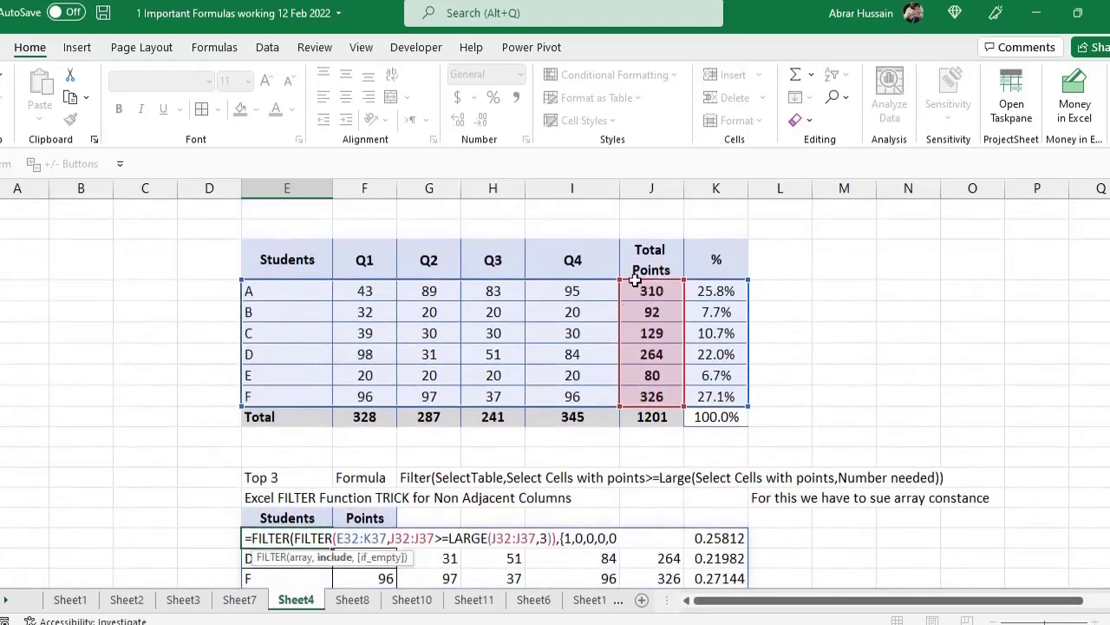
pyautogui.scroll(-1, 661, 436)
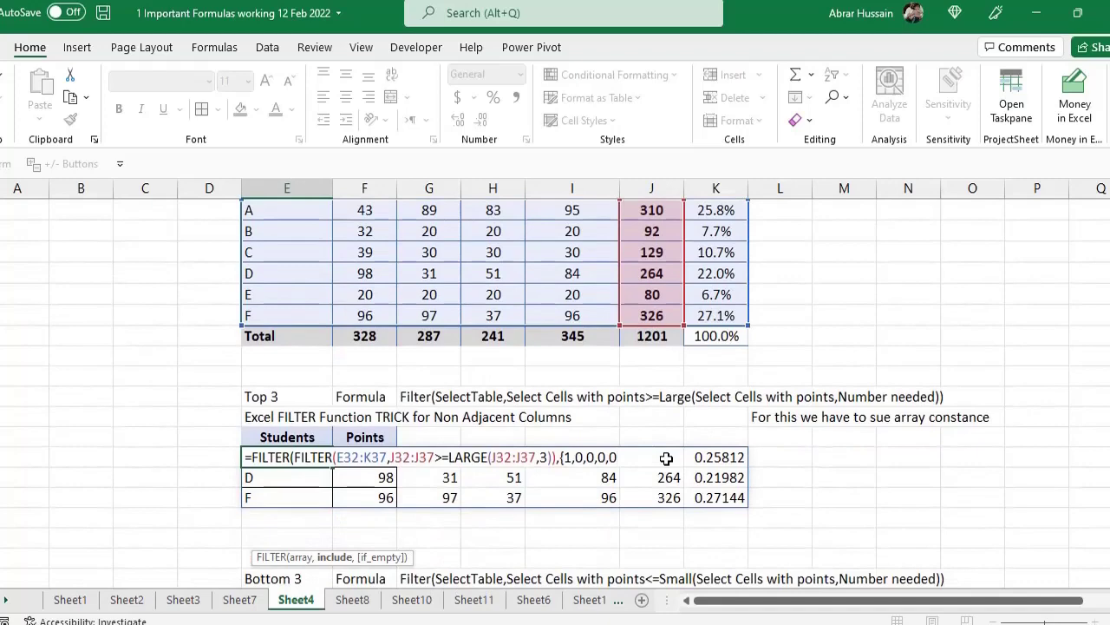
pyautogui.write(',1')
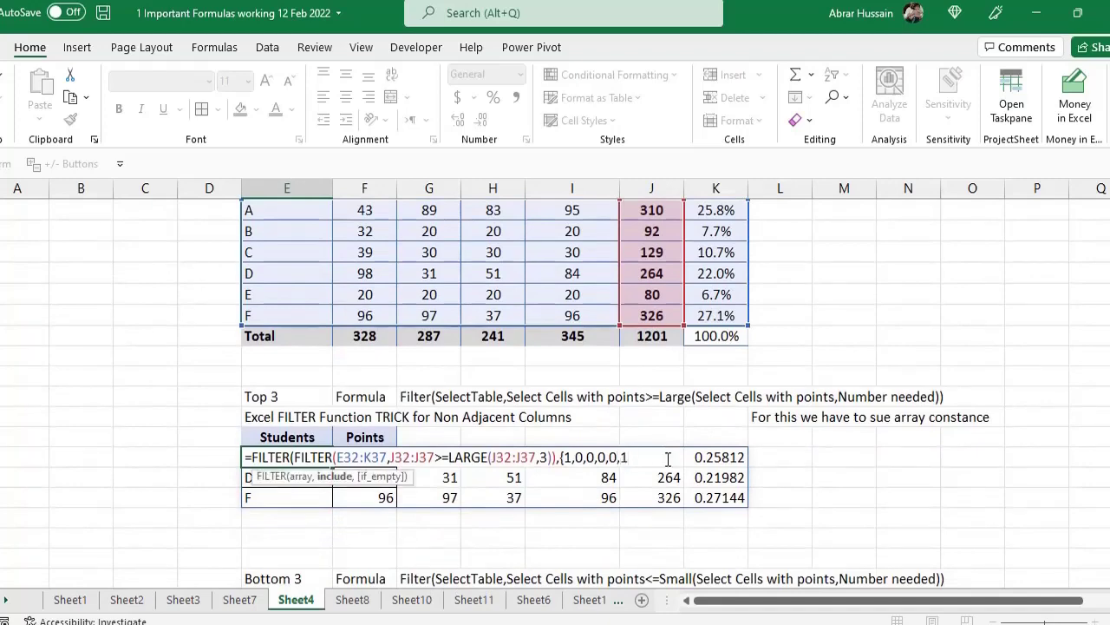
# Finish the array constant as {1,0,0,0,0,1,0} to exclude the % column, enter the formula and check the listed students and points
pyautogui.scroll(2, 685, 407)
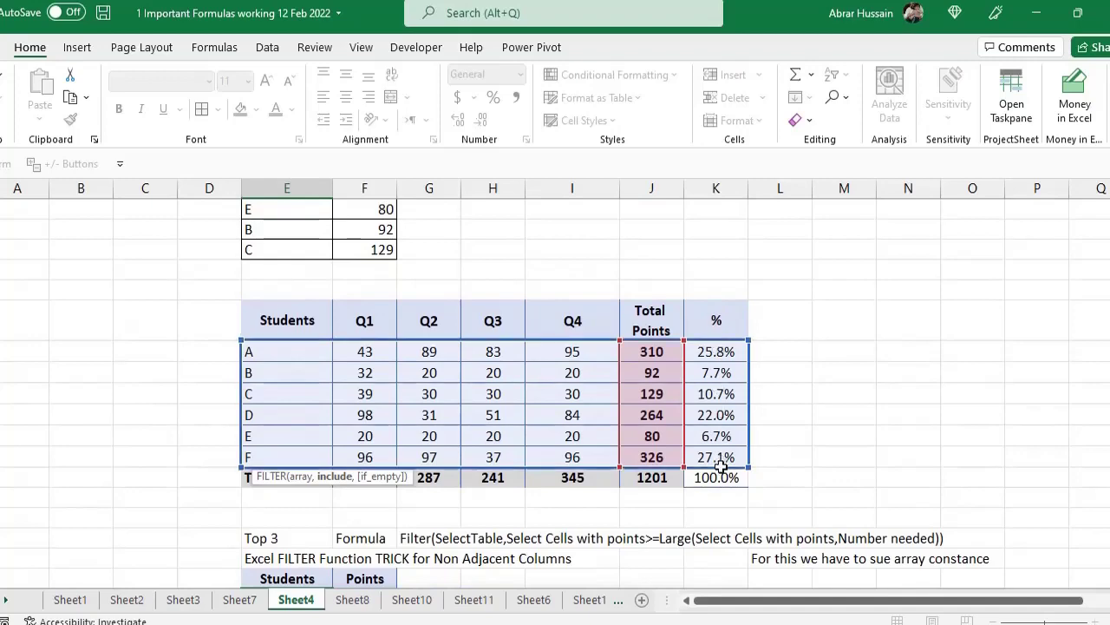
pyautogui.scroll(-1, 728, 453)
pyautogui.scroll(-3, 729, 453)
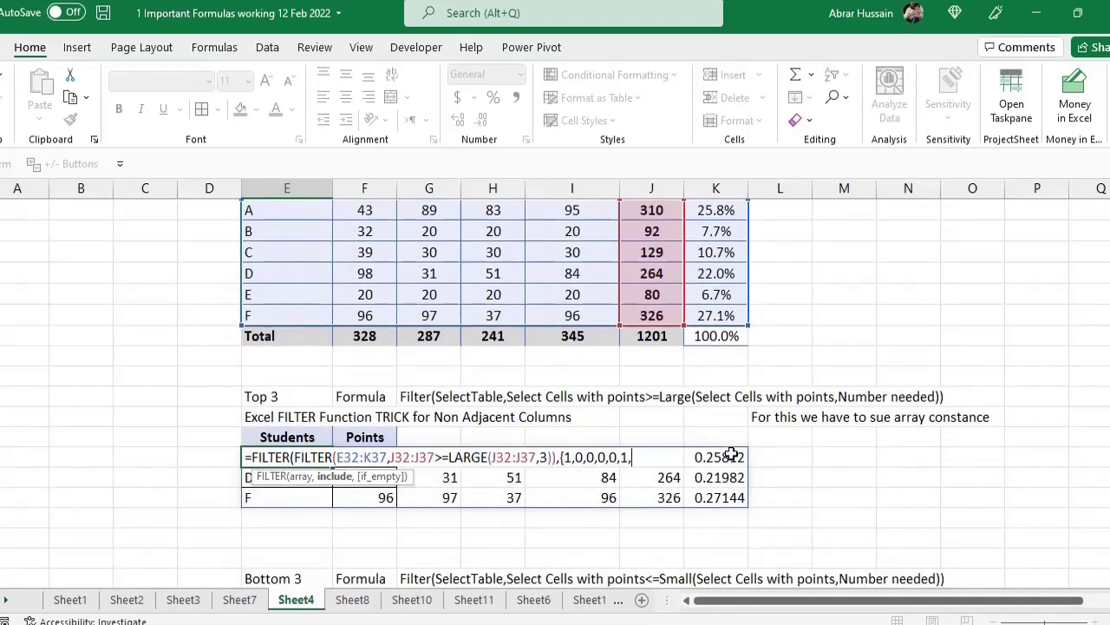
pyautogui.press('BackSpace')
pyautogui.write(')')
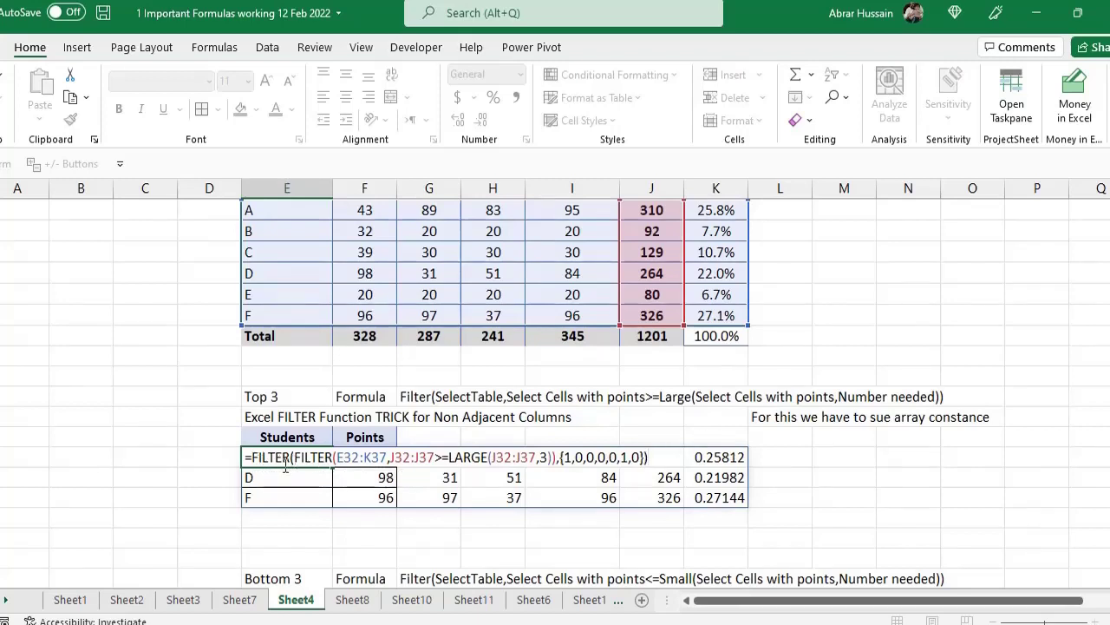
pyautogui.write(')')
pyautogui.press('Return')
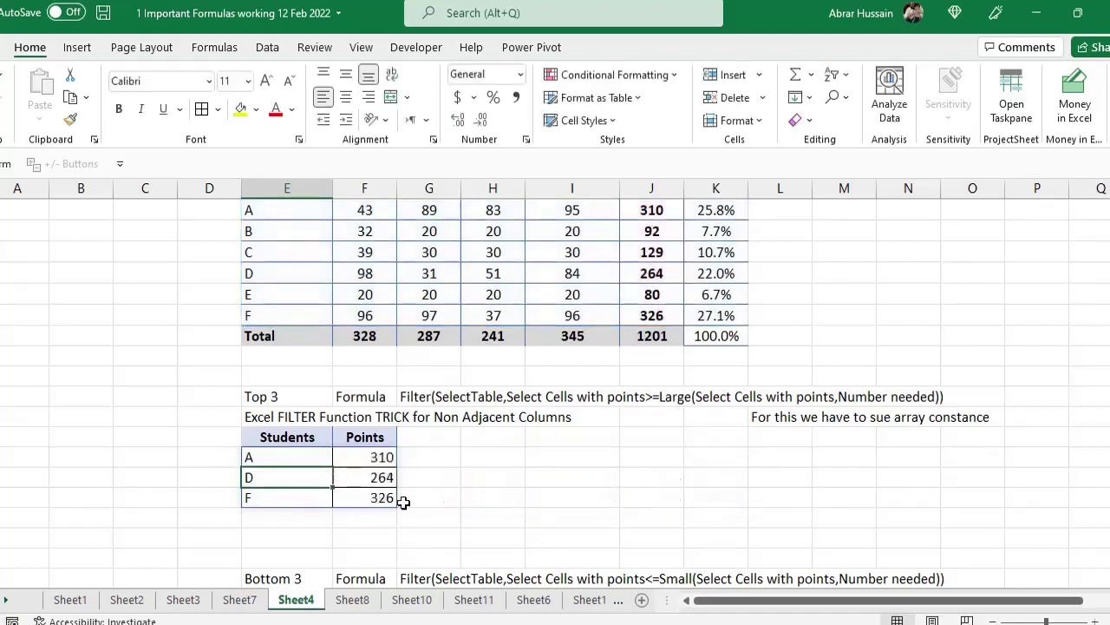
pyautogui.moveTo(286, 457); pyautogui.dragTo(277, 498)
pyautogui.moveTo(343, 476); pyautogui.dragTo(364, 498)
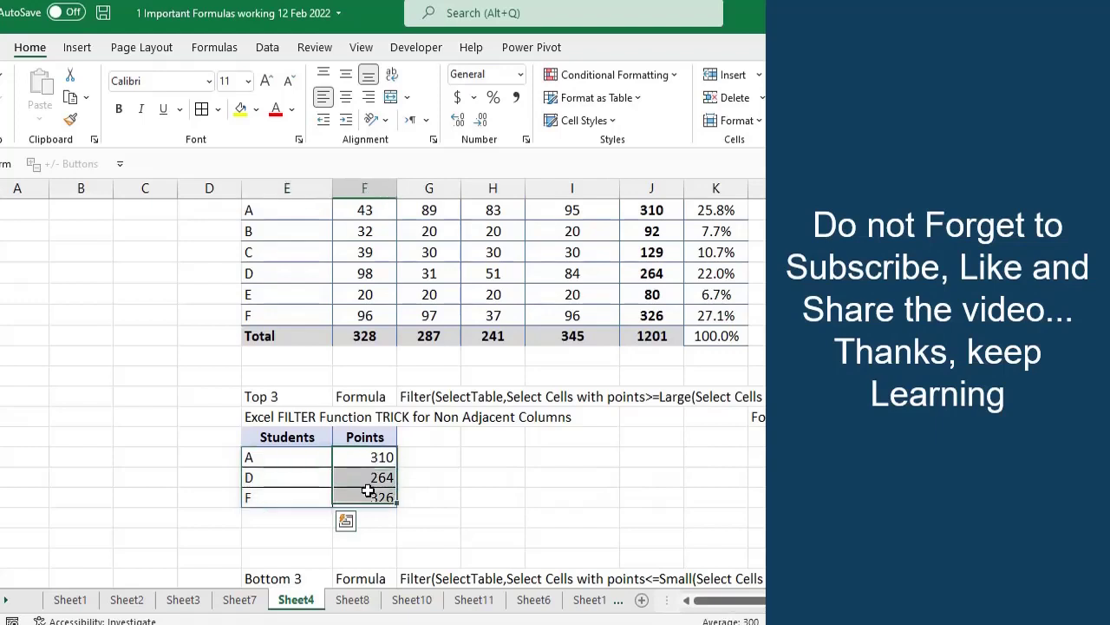
# Try clearing the first spilled points value in the Top 3 list, and undo the deletion
pyautogui.scroll(2, 694, 416)
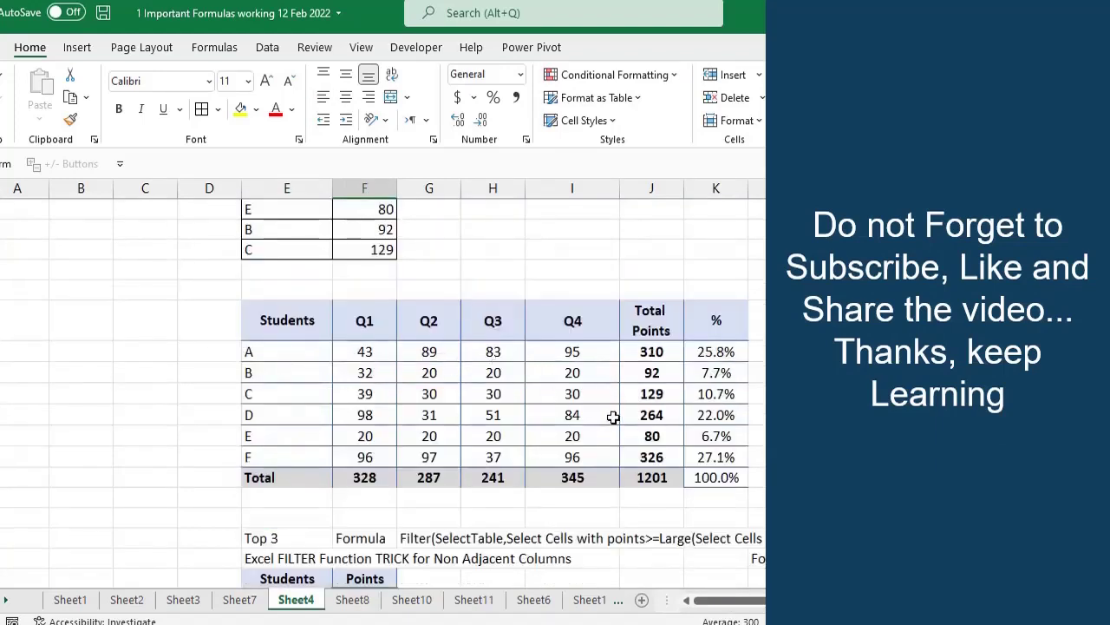
pyautogui.scroll(-2, 614, 417)
pyautogui.click(381, 457)
pyautogui.press('Delete')
pyautogui.hotkey('ctrl', 'z')
# Reopen the Top 3 formula and examine its inner FILTER, outer FILTER and column-picking array constant
pyautogui.click(278, 458)
pyautogui.press('F2')
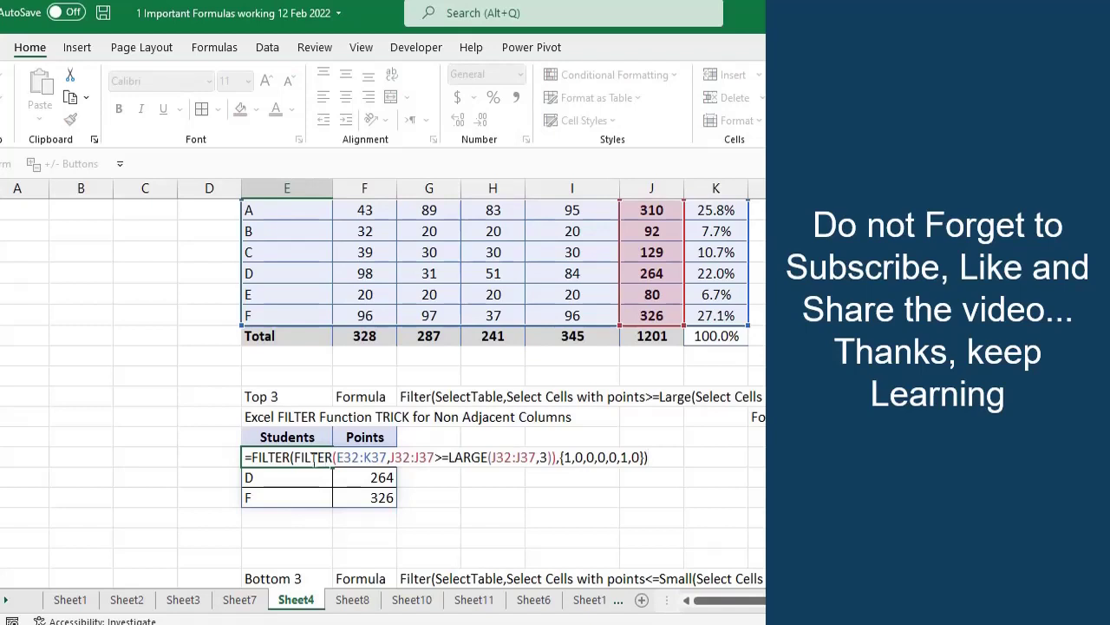
pyautogui.moveTo(307, 457); pyautogui.dragTo(517, 457)
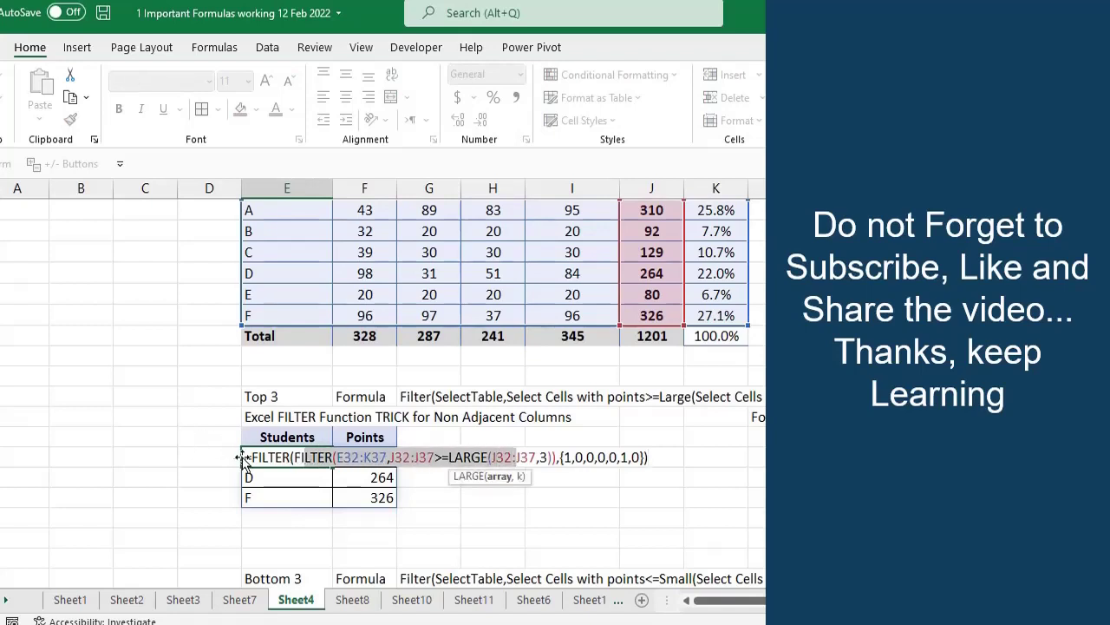
pyautogui.click(270, 460)
pyautogui.doubleClick(269, 457)
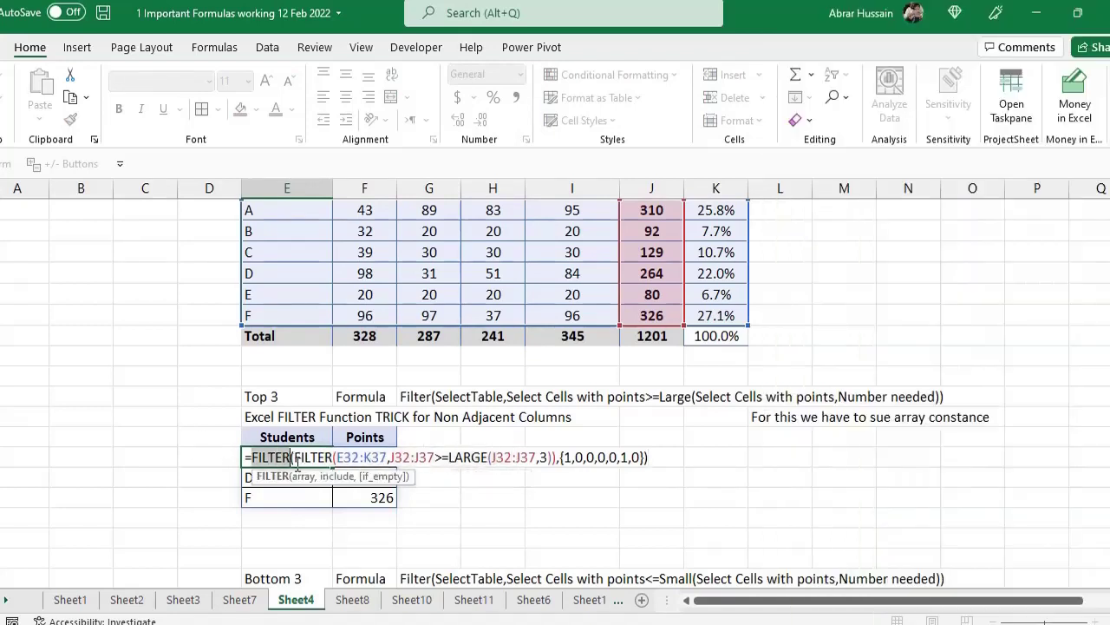
pyautogui.click(567, 455)
pyautogui.moveTo(568, 452); pyautogui.dragTo(635, 455)
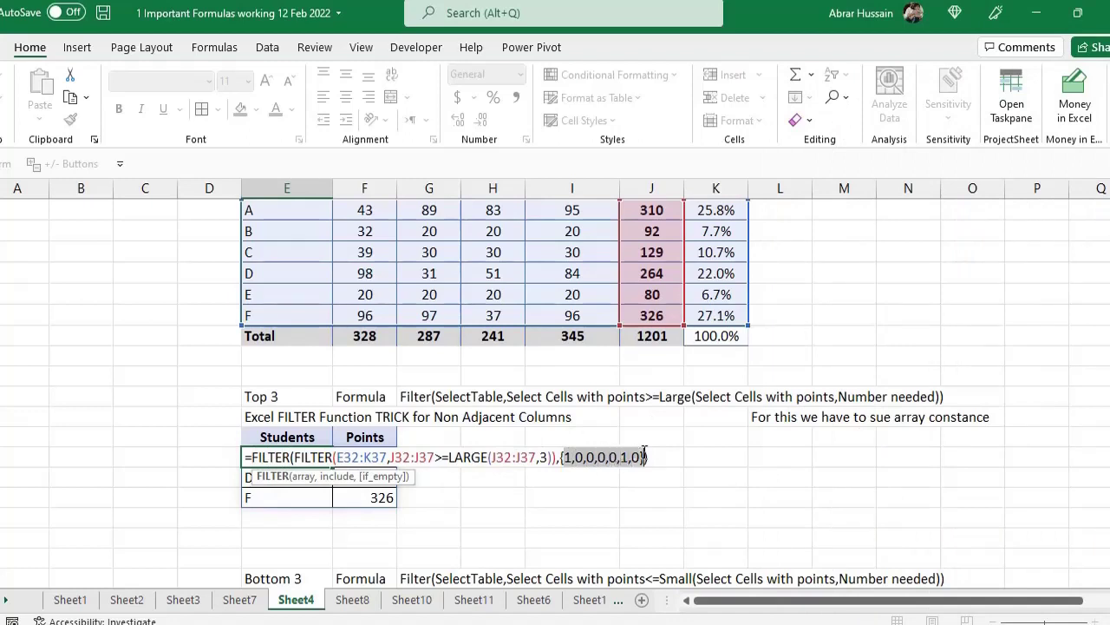
pyautogui.press('Return')
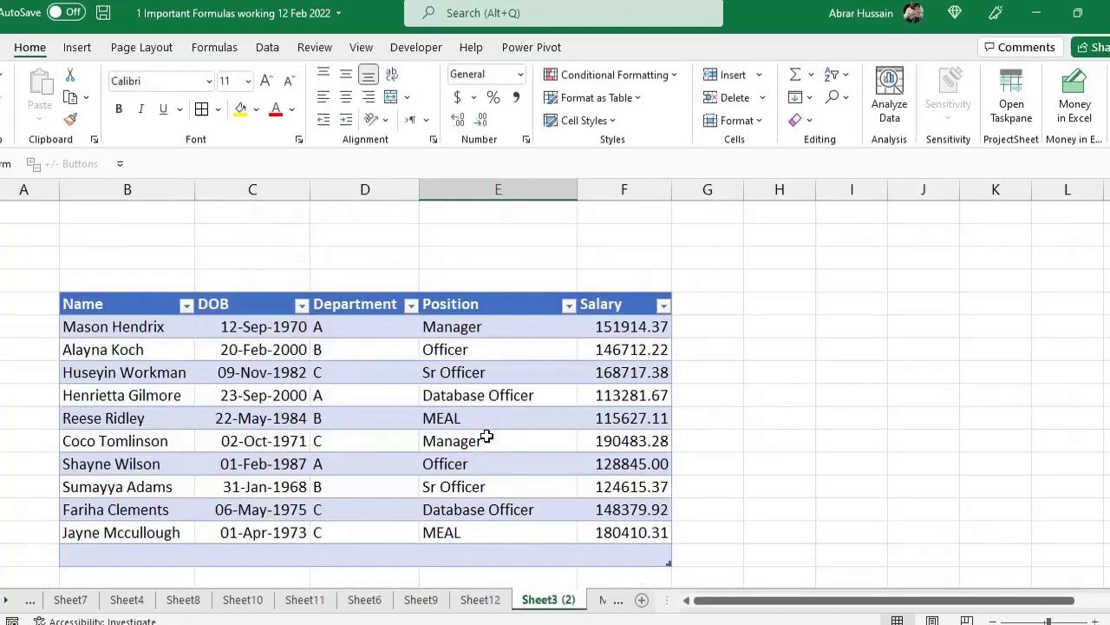
# Review the employee table's columns on Sheet3 (2), from Name to Salary, and the results block below it
pyautogui.moveTo(99, 299); pyautogui.dragTo(535, 487)
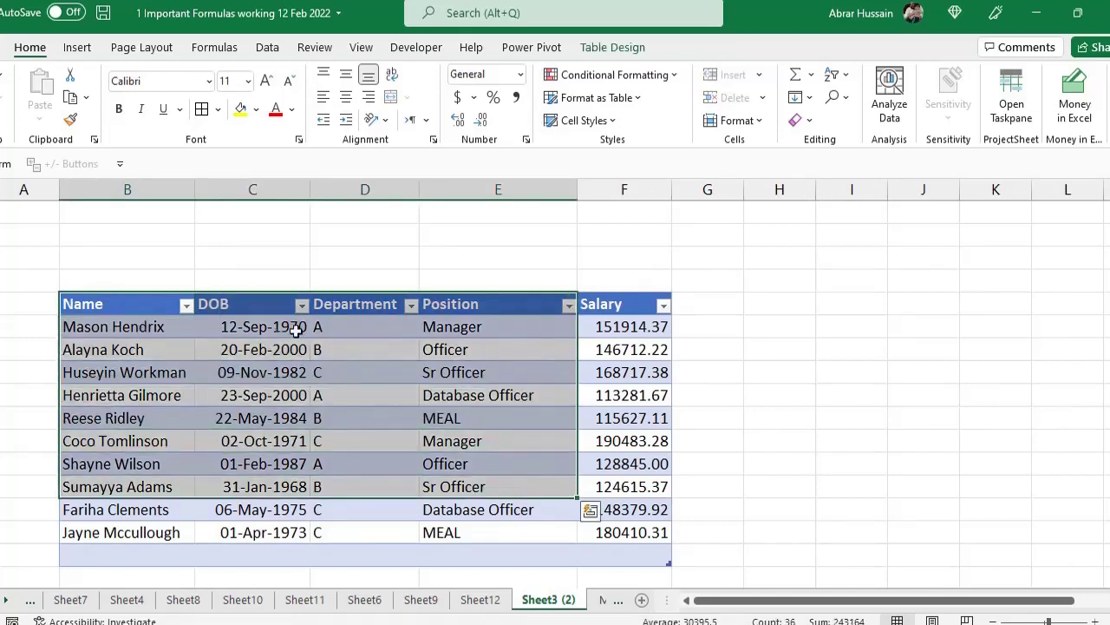
pyautogui.moveTo(125, 311); pyautogui.dragTo(439, 401)
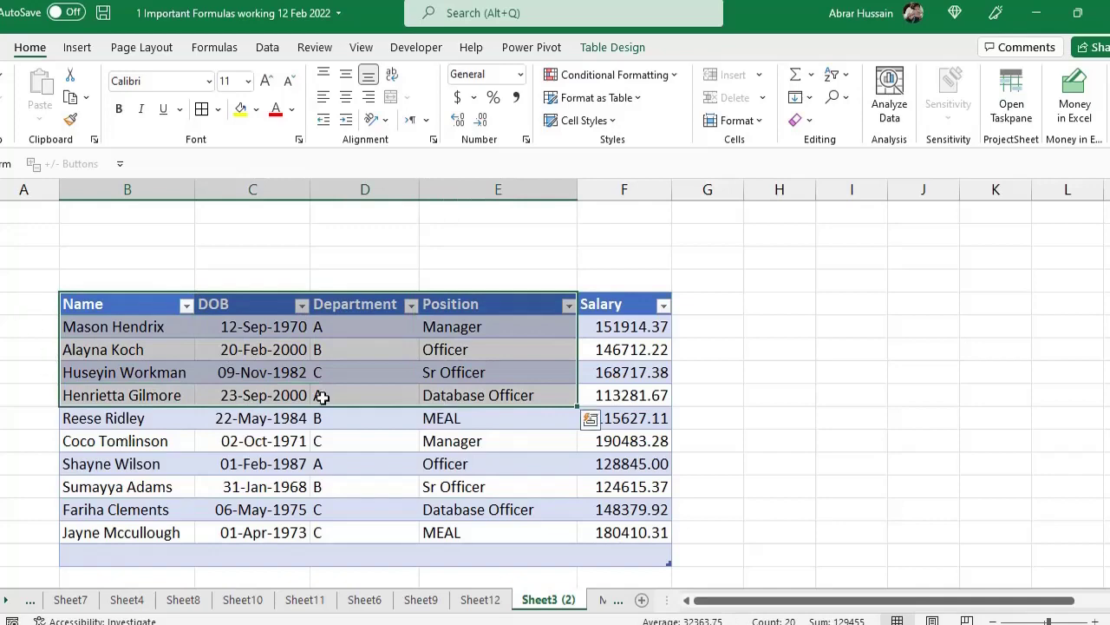
pyautogui.click(347, 300)
pyautogui.press('Right')
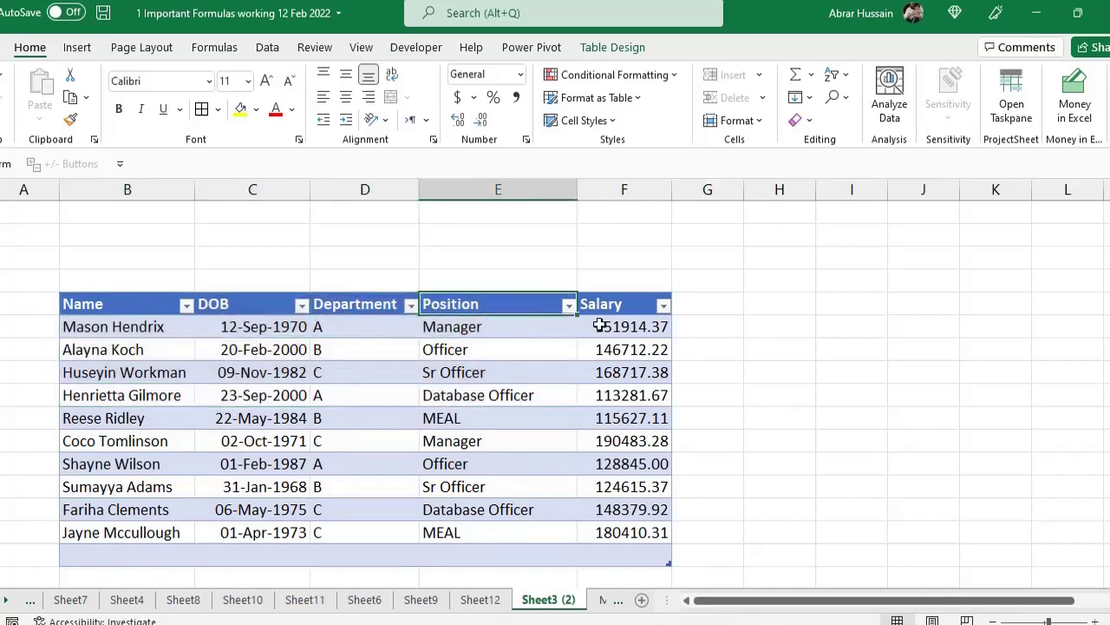
pyautogui.press('Right')
pyautogui.scroll(-3, 428, 441)
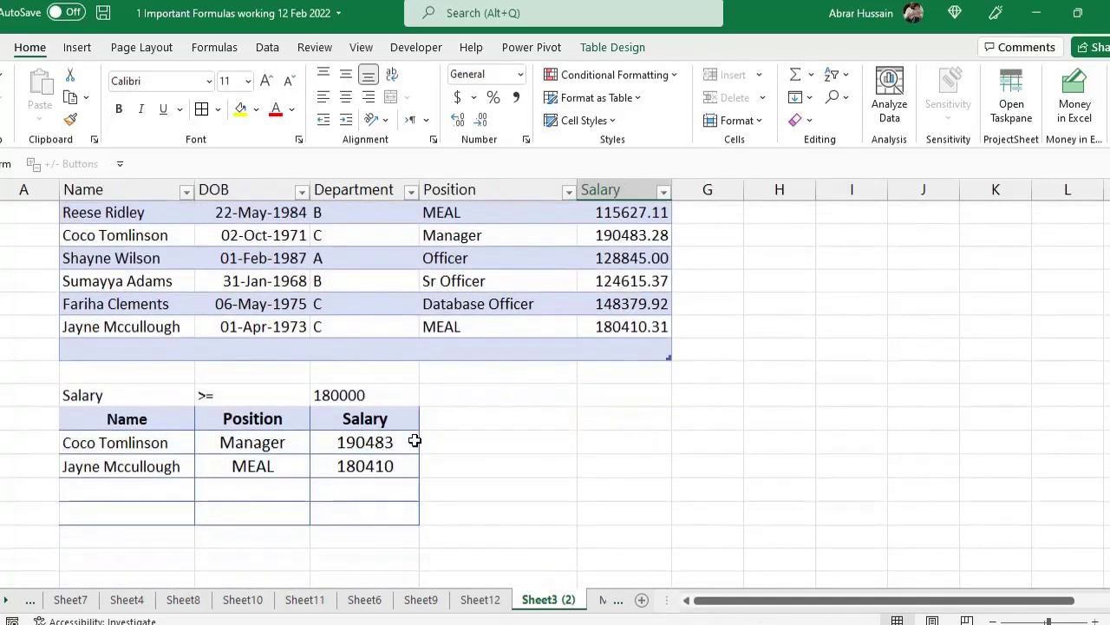
pyautogui.scroll(-1, 414, 438)
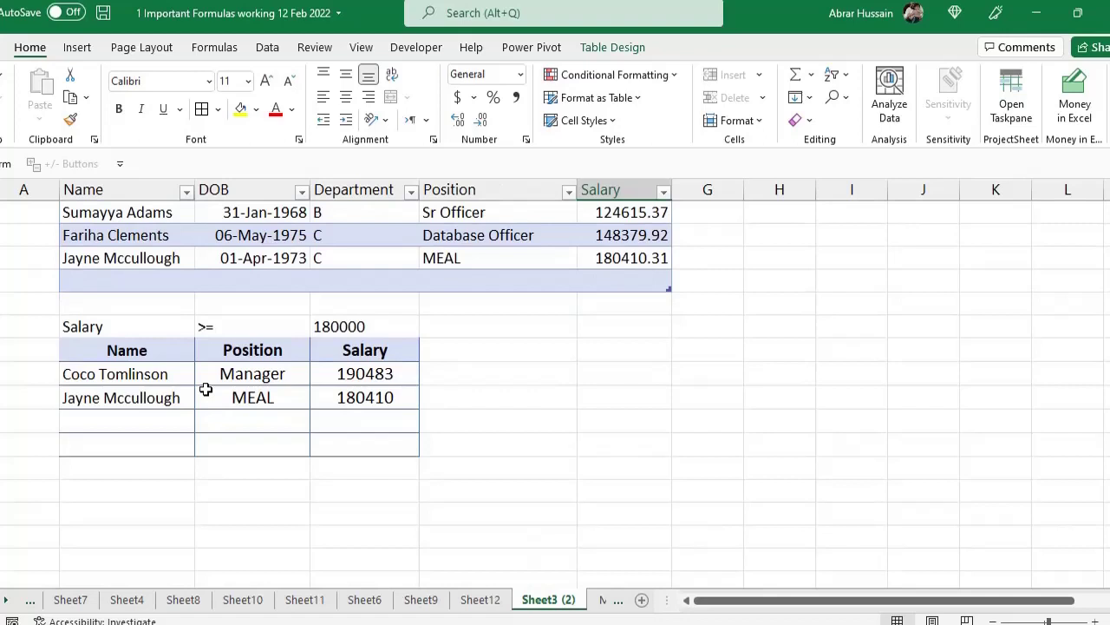
# Examine the results block's Name, Position and Salary headers, the Salary >= 180000 criterion and the rows listed under it
pyautogui.click(124, 345)
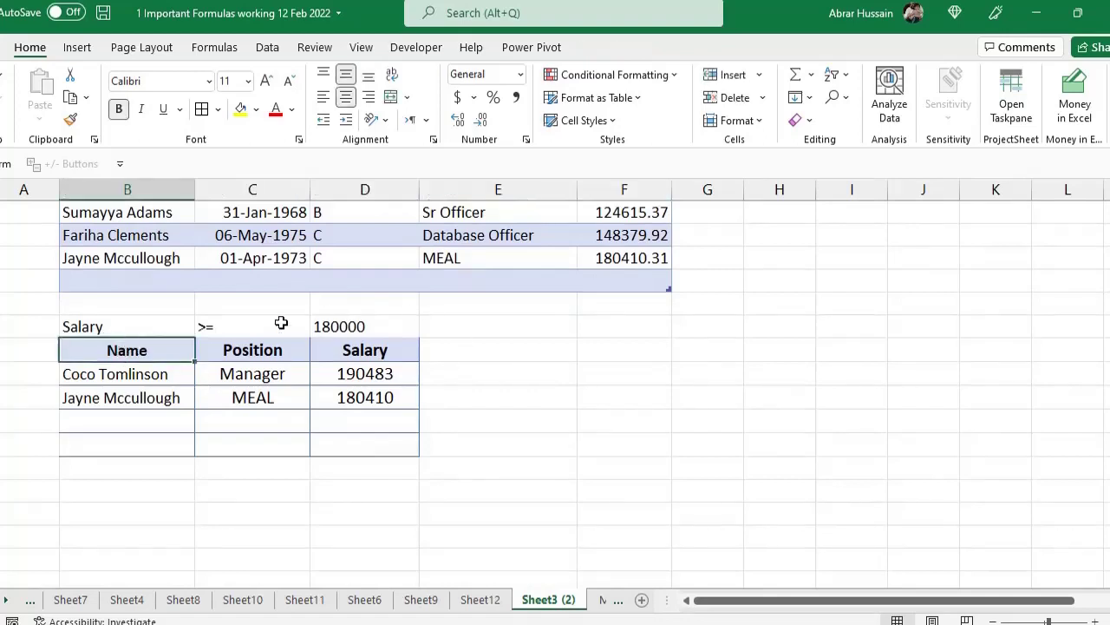
pyautogui.click(274, 350)
pyautogui.click(375, 350)
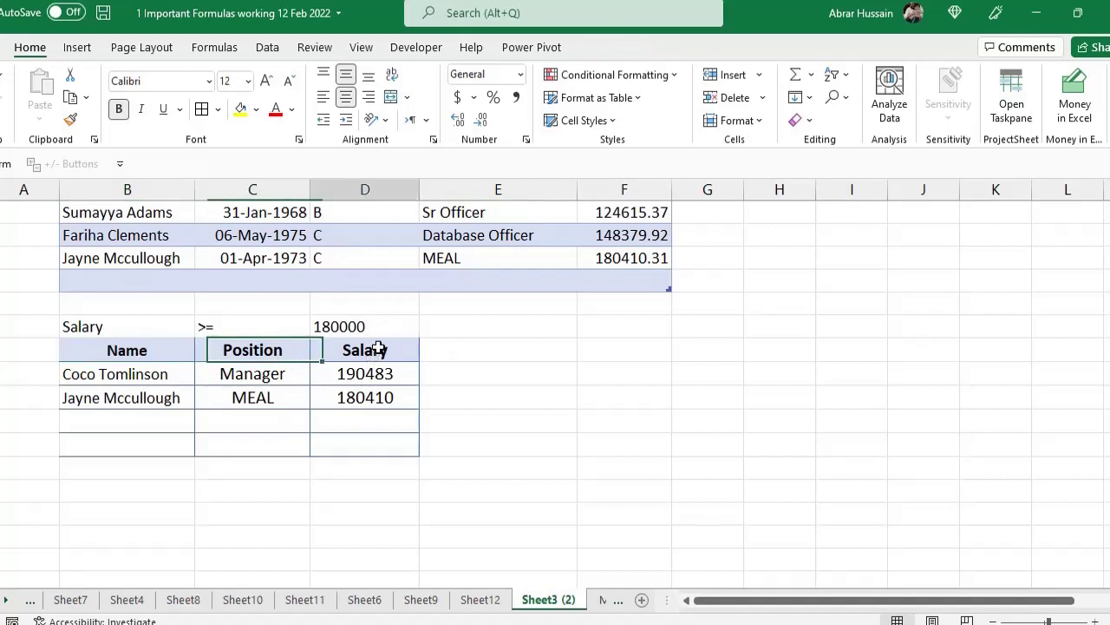
pyautogui.moveTo(340, 327); pyautogui.dragTo(148, 327)
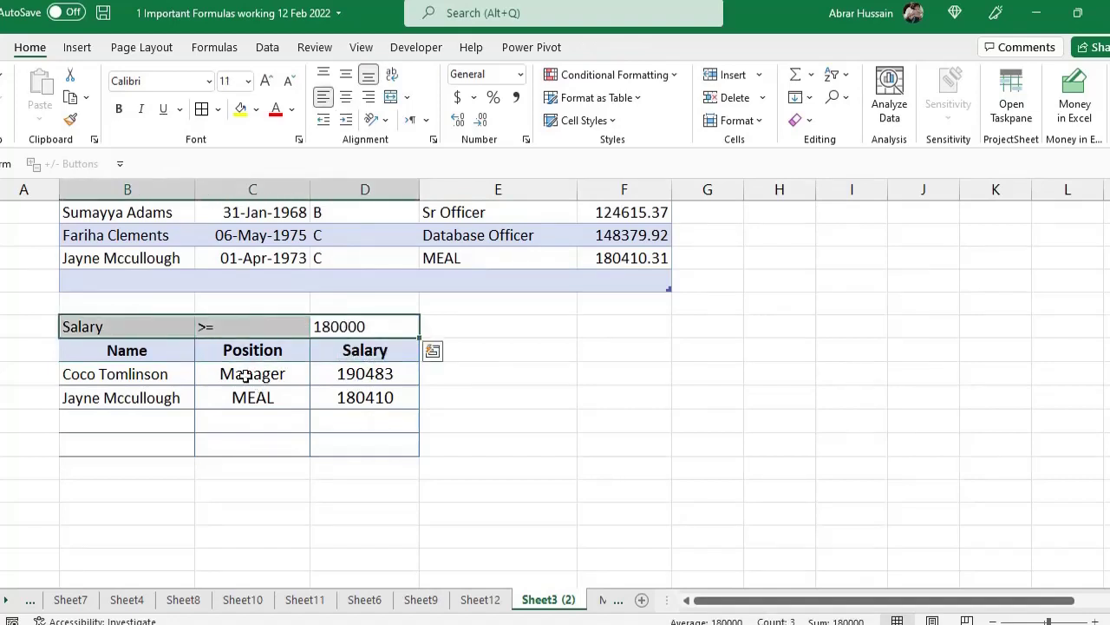
pyautogui.click(121, 323)
pyautogui.click(252, 326)
pyautogui.click(342, 326)
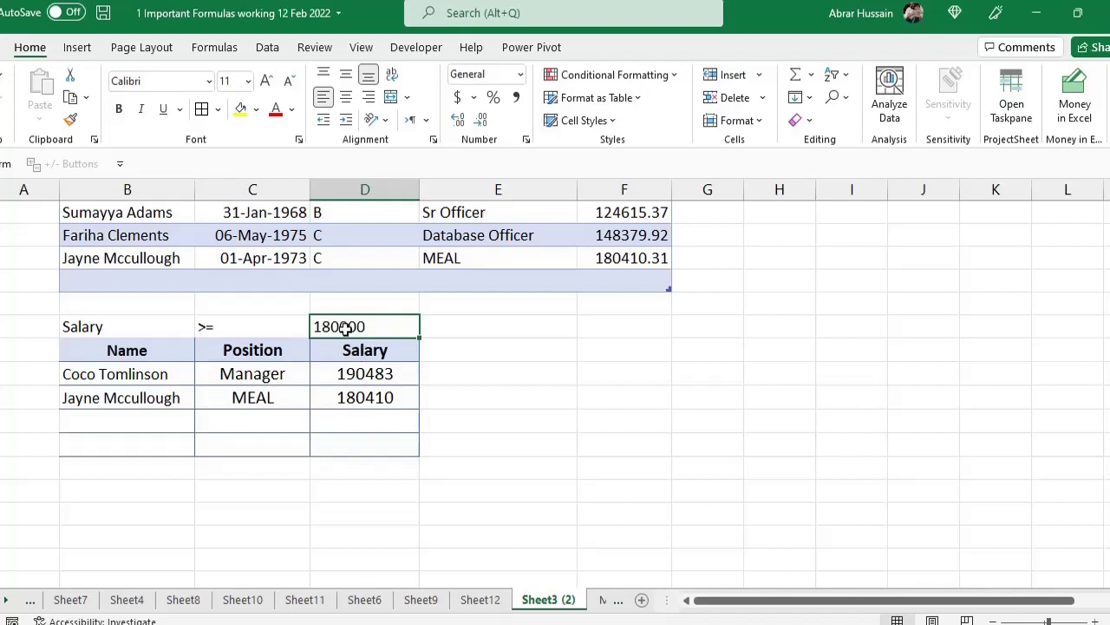
pyautogui.moveTo(111, 373); pyautogui.dragTo(361, 393)
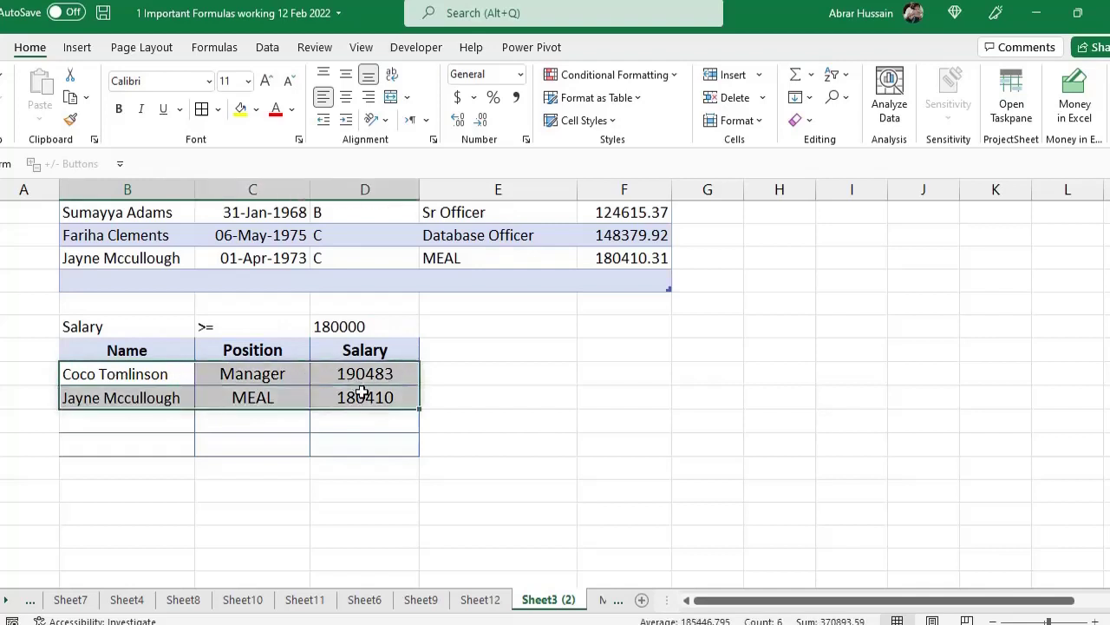
pyautogui.click(102, 322)
pyautogui.click(347, 327)
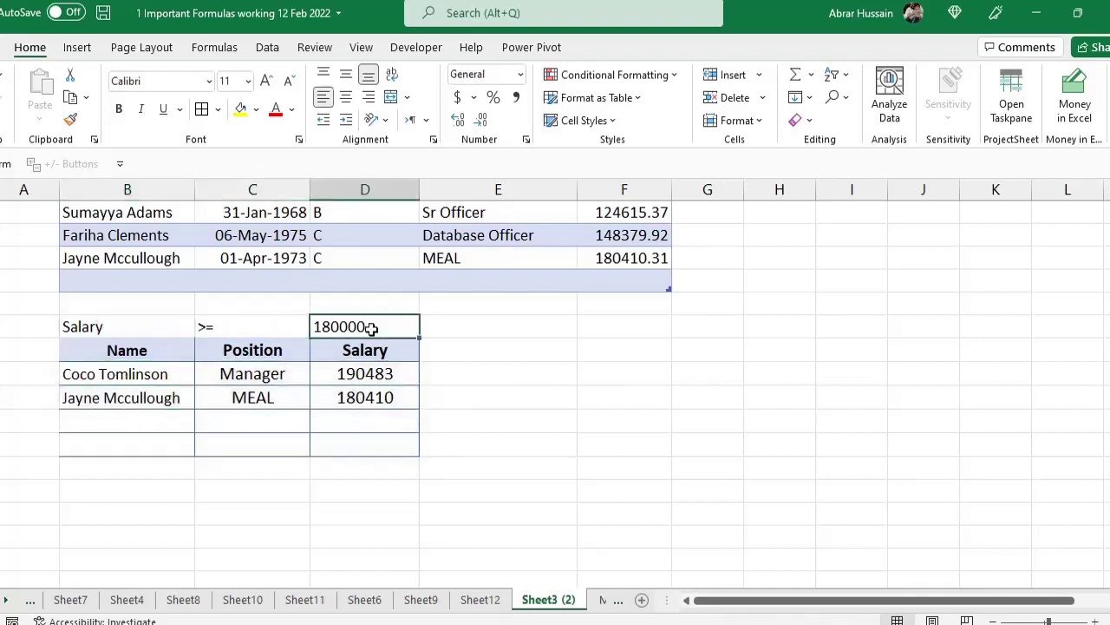
# Show the formula bar and start a FILTER formula in the first Name result cell with B6:F15 as the array
pyautogui.click(98, 371)
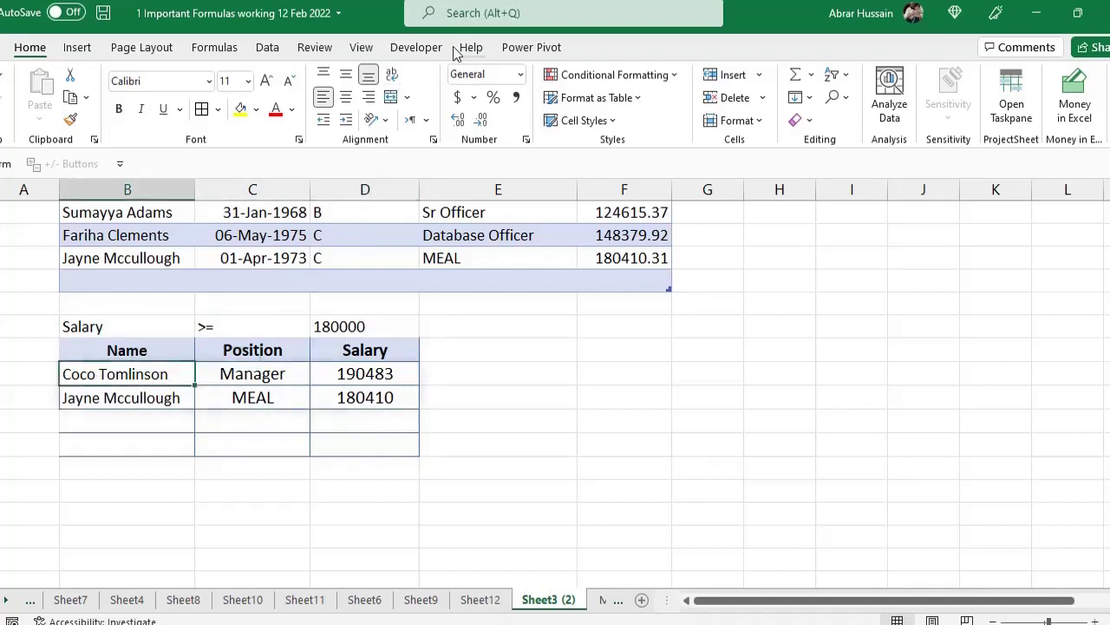
pyautogui.click(361, 47)
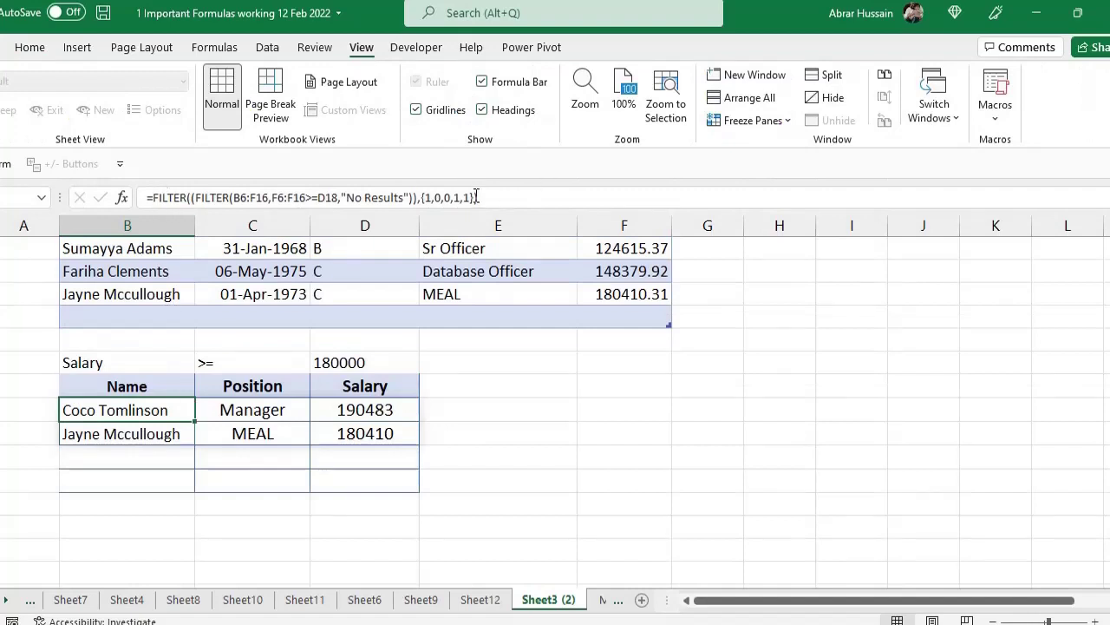
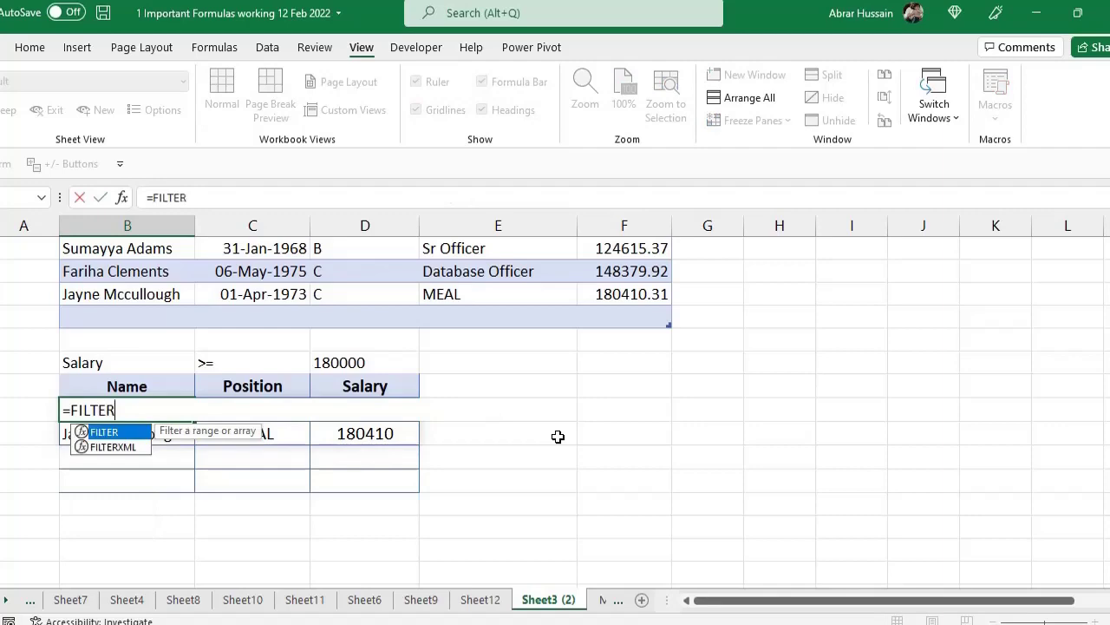
pyautogui.write('(')
pyautogui.scroll(4, 322, 364)
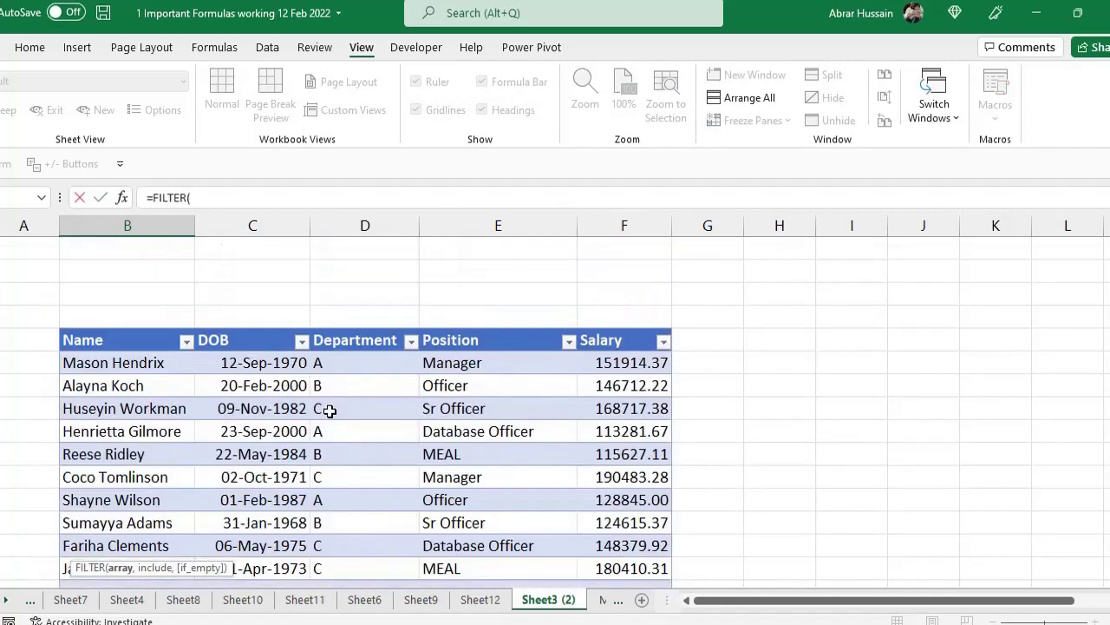
pyautogui.moveTo(109, 360); pyautogui.dragTo(631, 429)
pyautogui.scroll(-1, 603, 468)
pyautogui.scroll(-2, 614, 474)
pyautogui.scroll(-1, 629, 430)
pyautogui.write(',')
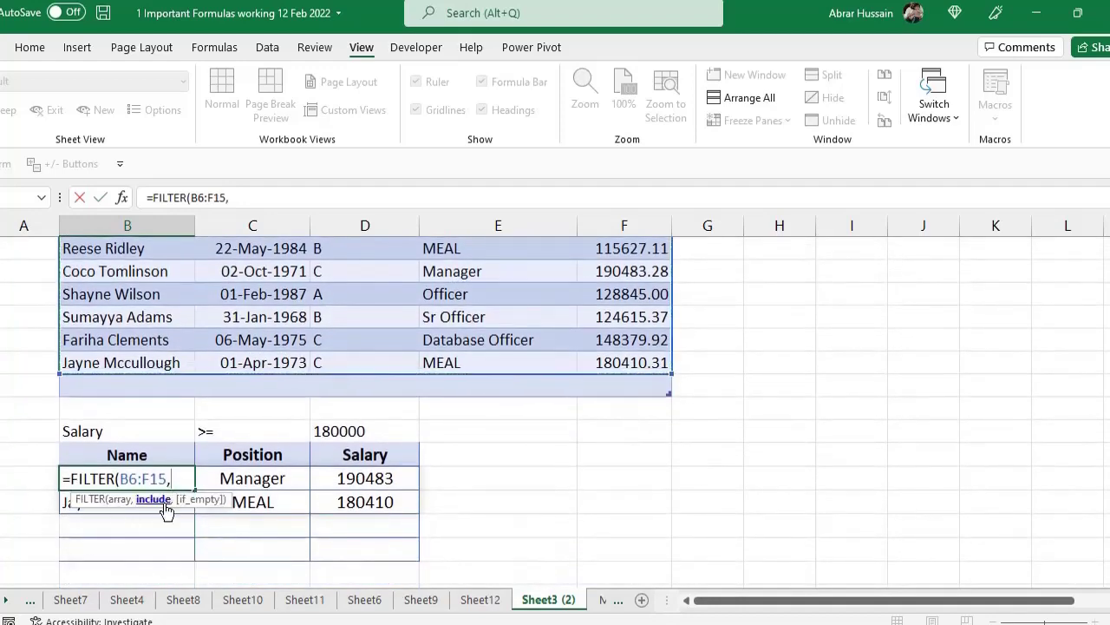
# Add the include condition F6:F15>=D18 to the FILTER formula and check its references against the employee table
pyautogui.scroll(2, 471, 465)
pyautogui.scroll(1, 471, 390)
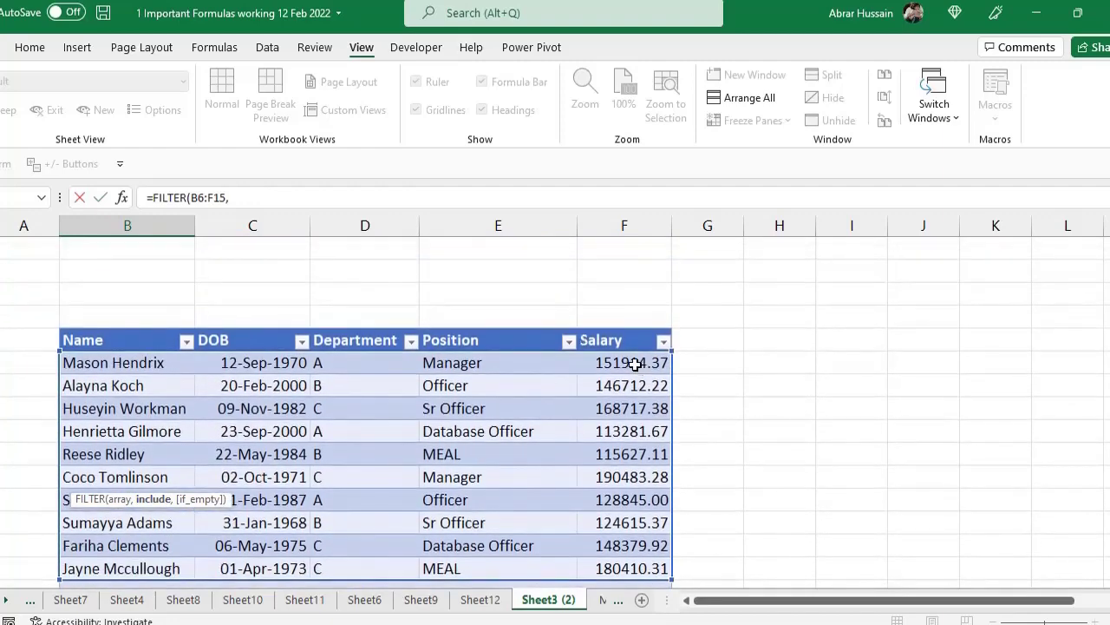
pyautogui.scroll(-1, 635, 364)
pyautogui.moveTo(638, 297); pyautogui.dragTo(669, 495)
pyautogui.scroll(-3, 736, 494)
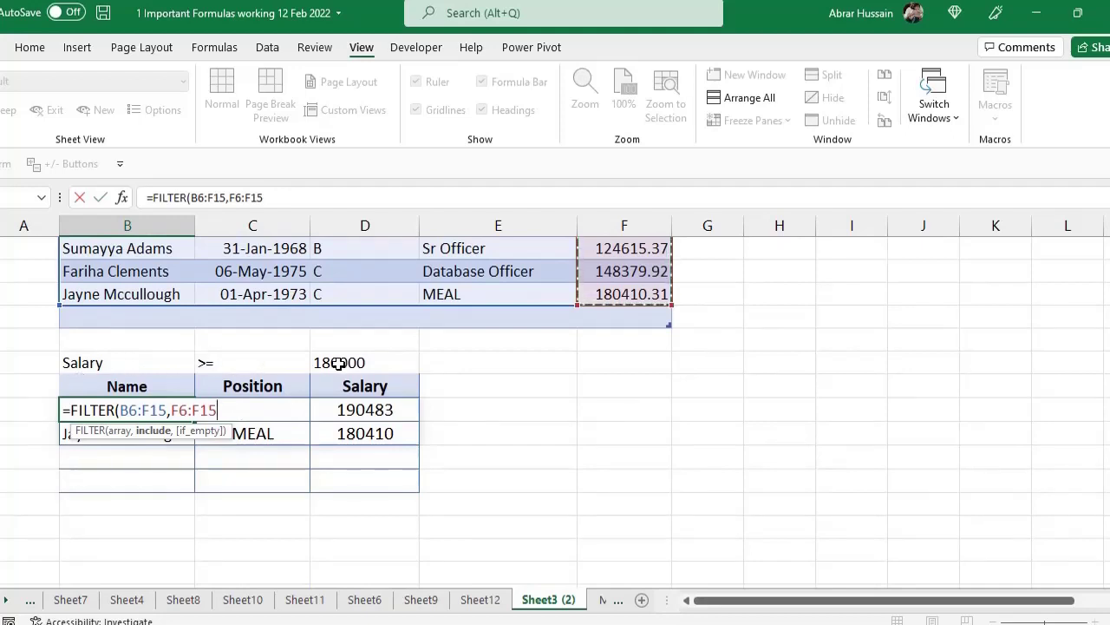
pyautogui.write('>=')
pyautogui.click(338, 363)
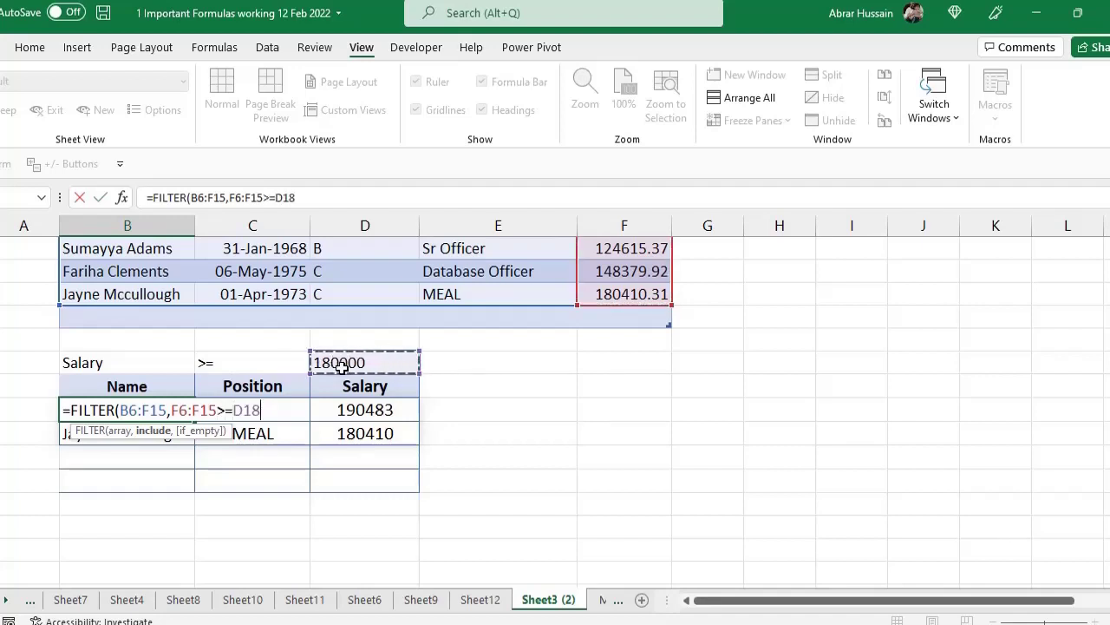
pyautogui.click(73, 412)
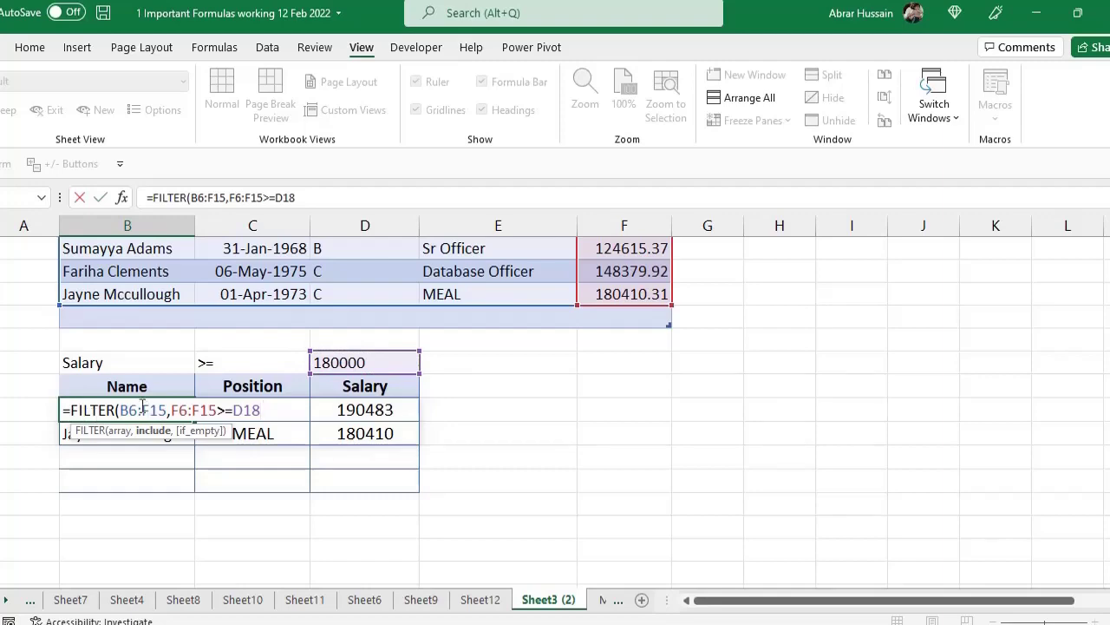
pyautogui.scroll(3, 292, 390)
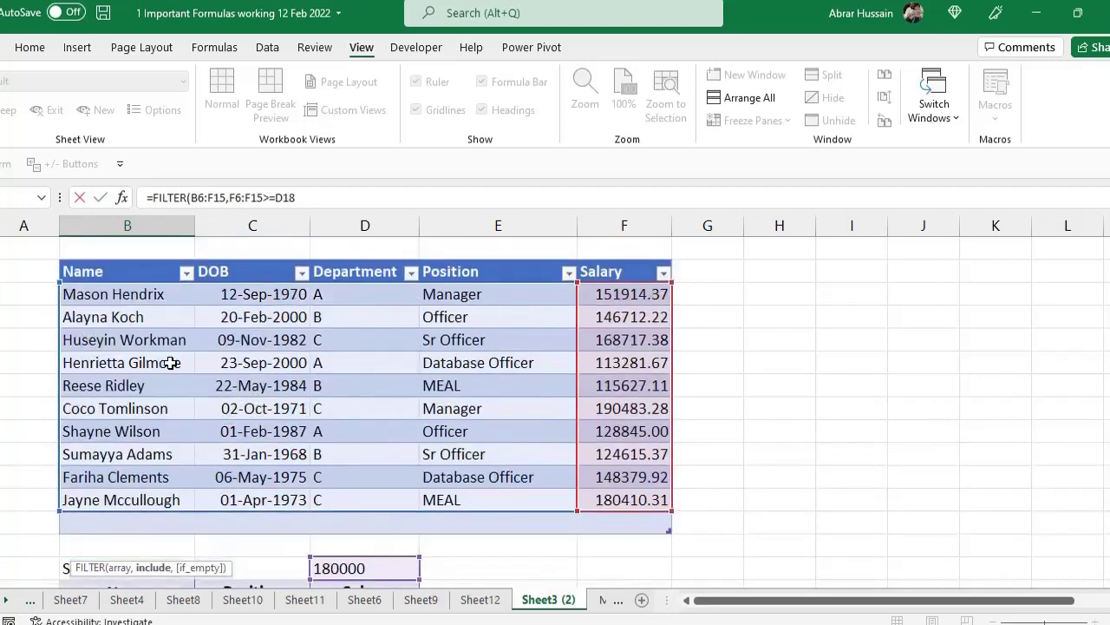
pyautogui.scroll(-1, 349, 418)
pyautogui.scroll(-2, 349, 418)
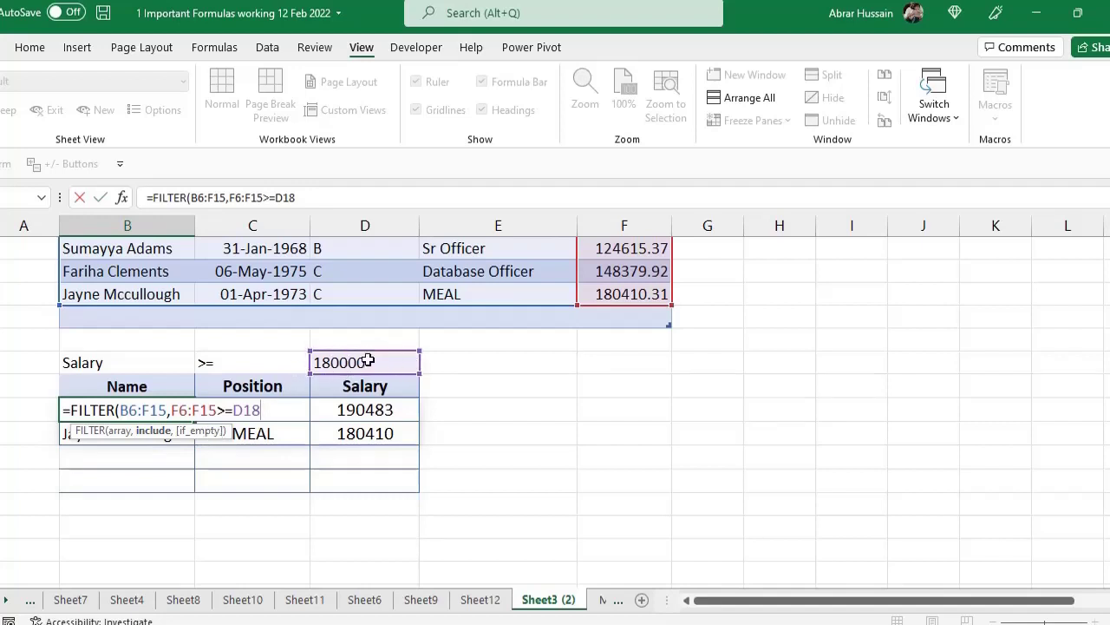
# Set the FILTER formula's if_empty argument to "No Results", close the parenthesis and enter the formula
pyautogui.write(',')
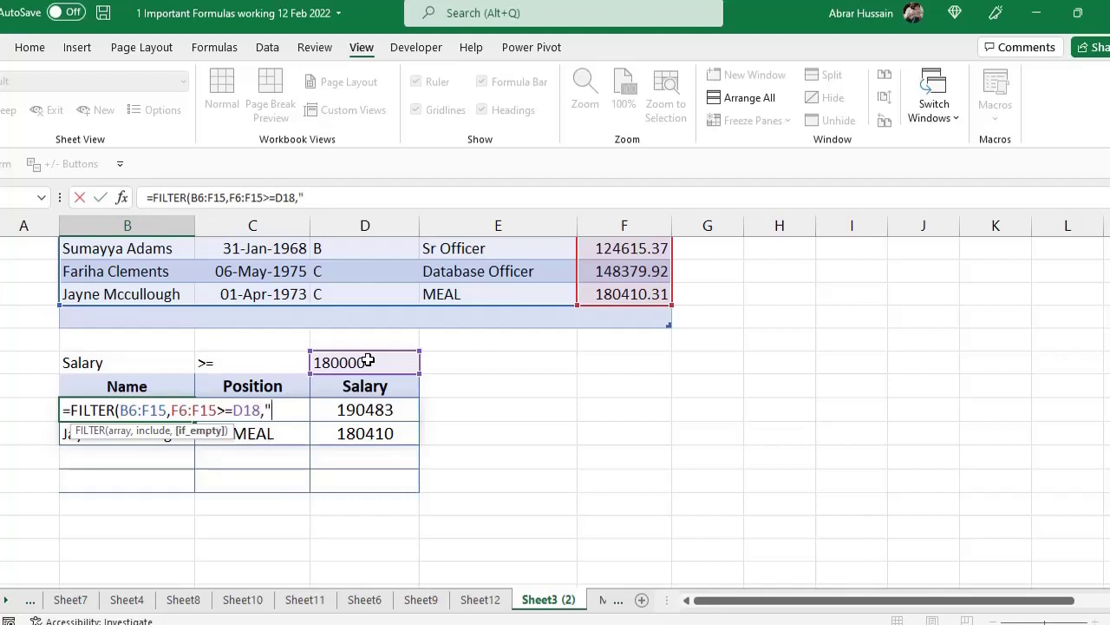
pyautogui.write('"No Resul')
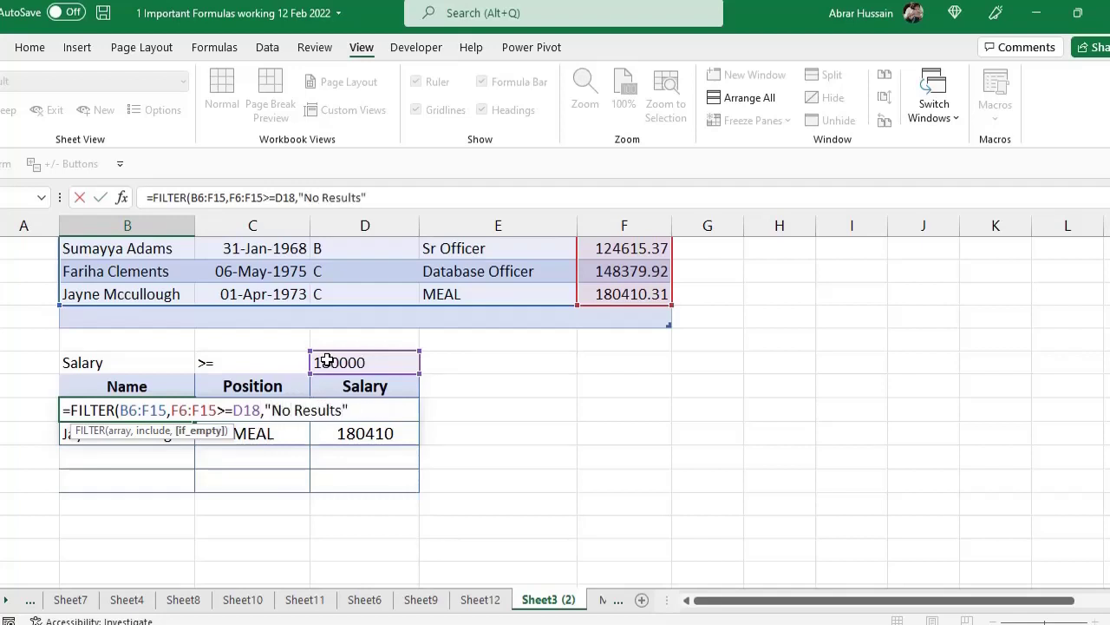
pyautogui.write('ts"')
pyautogui.moveTo(268, 409); pyautogui.dragTo(345, 409)
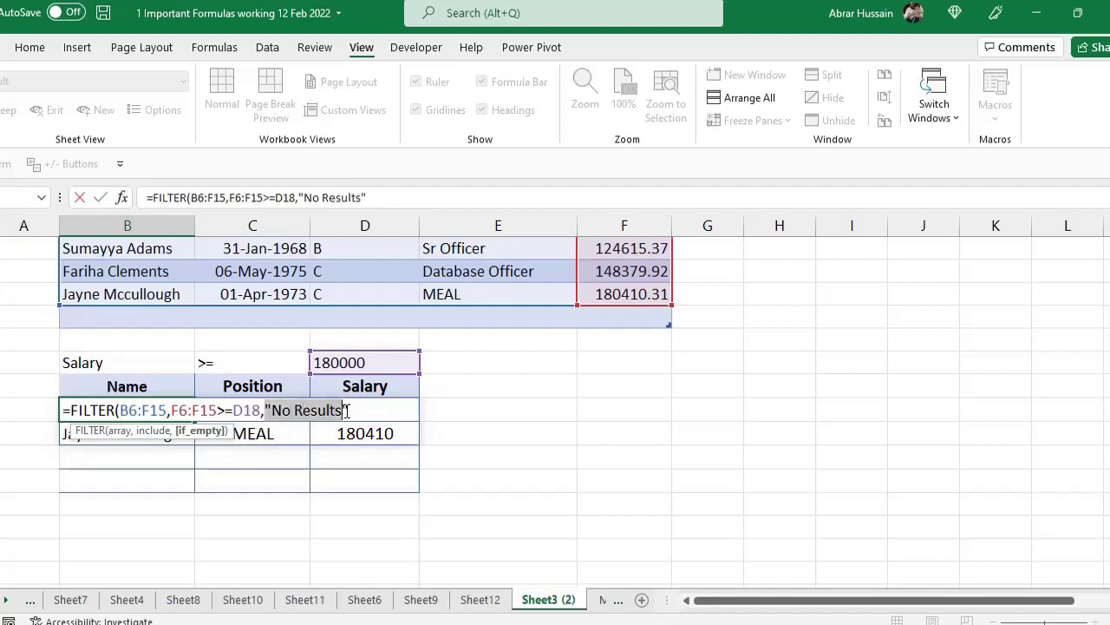
pyautogui.click(382, 410)
pyautogui.write(')')
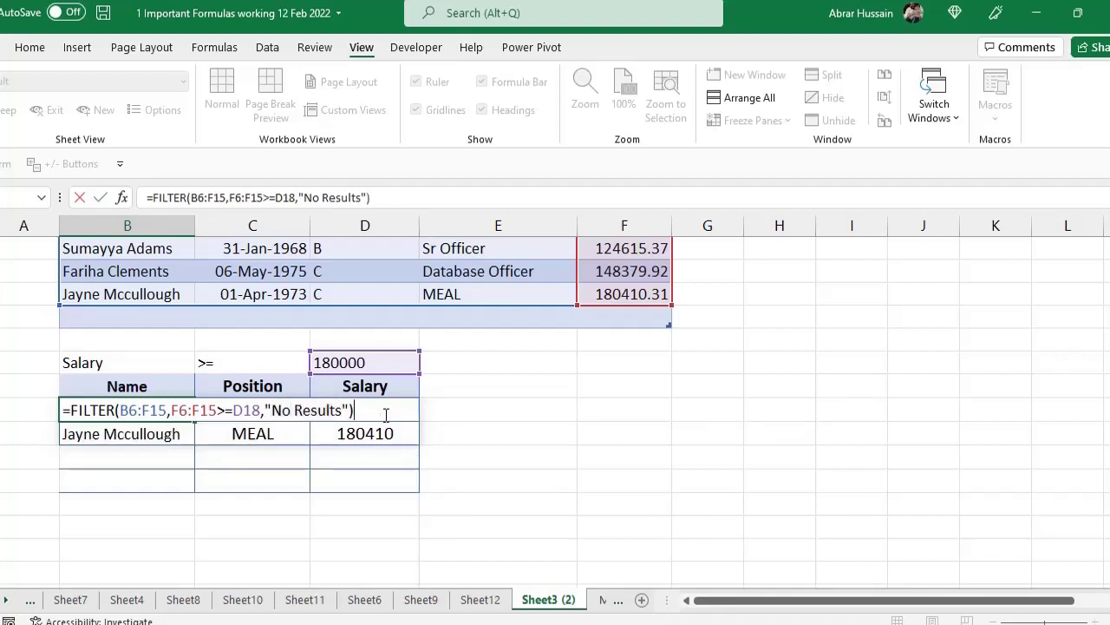
pyautogui.hotkey('ctrl', 'Return')
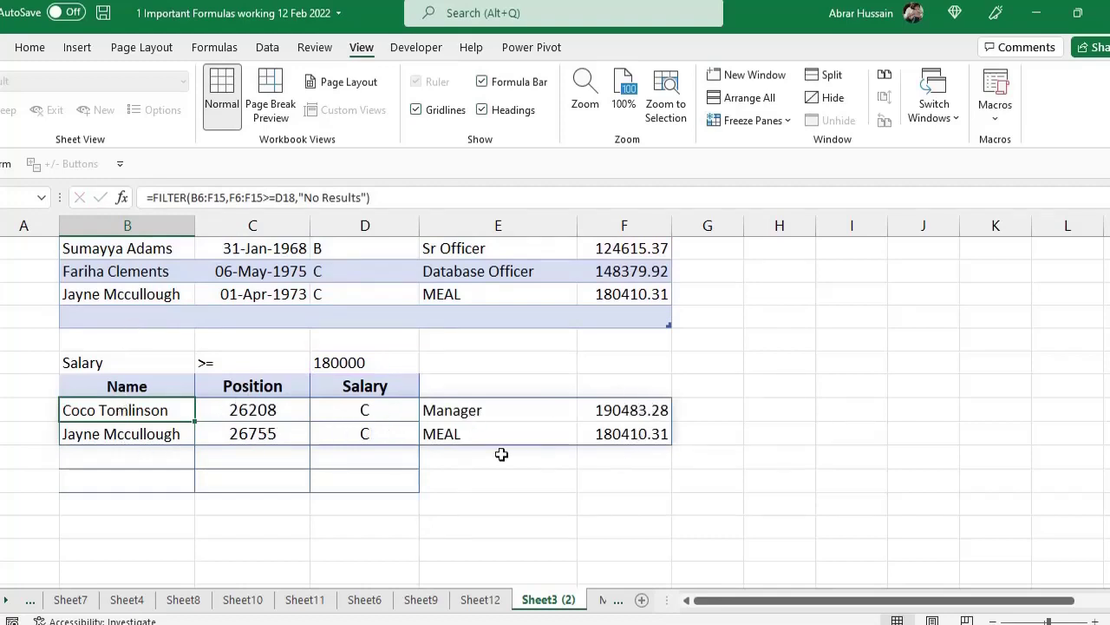
# Compare the columns of the spilled FILTER results with the columns of the source employee table
pyautogui.scroll(4, 260, 386)
pyautogui.moveTo(127, 365); pyautogui.dragTo(598, 388)
pyautogui.scroll(-4, 503, 407)
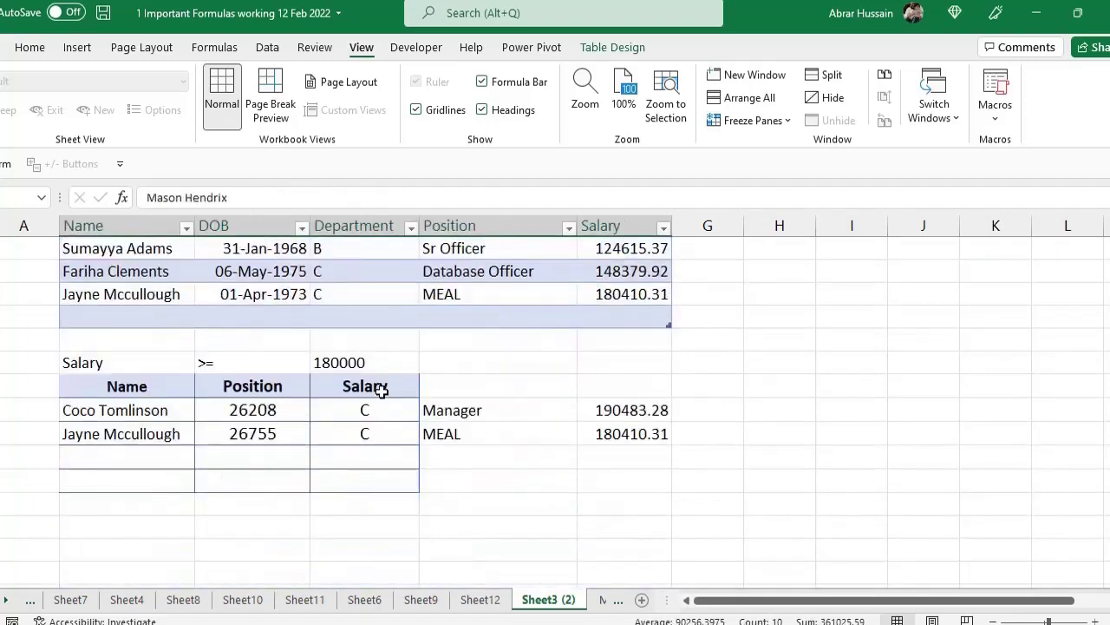
pyautogui.scroll(4, 454, 439)
pyautogui.scroll(-4, 550, 364)
pyautogui.scroll(3, 227, 333)
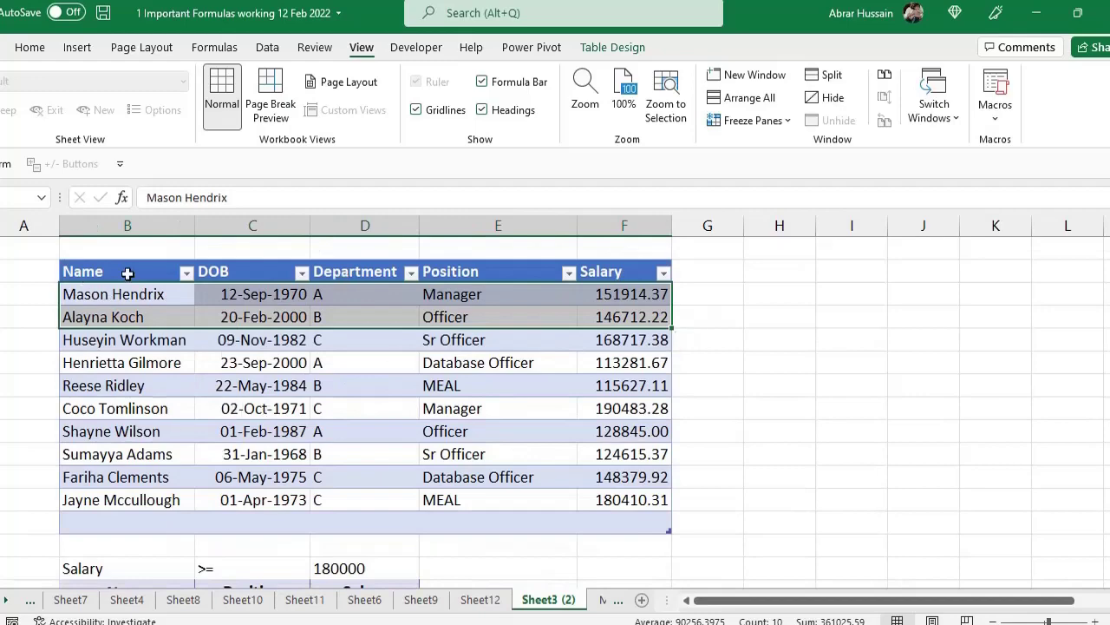
# Check the Name, Position and Salary headers of the employee table against the headers of the result table
pyautogui.click(90, 271)
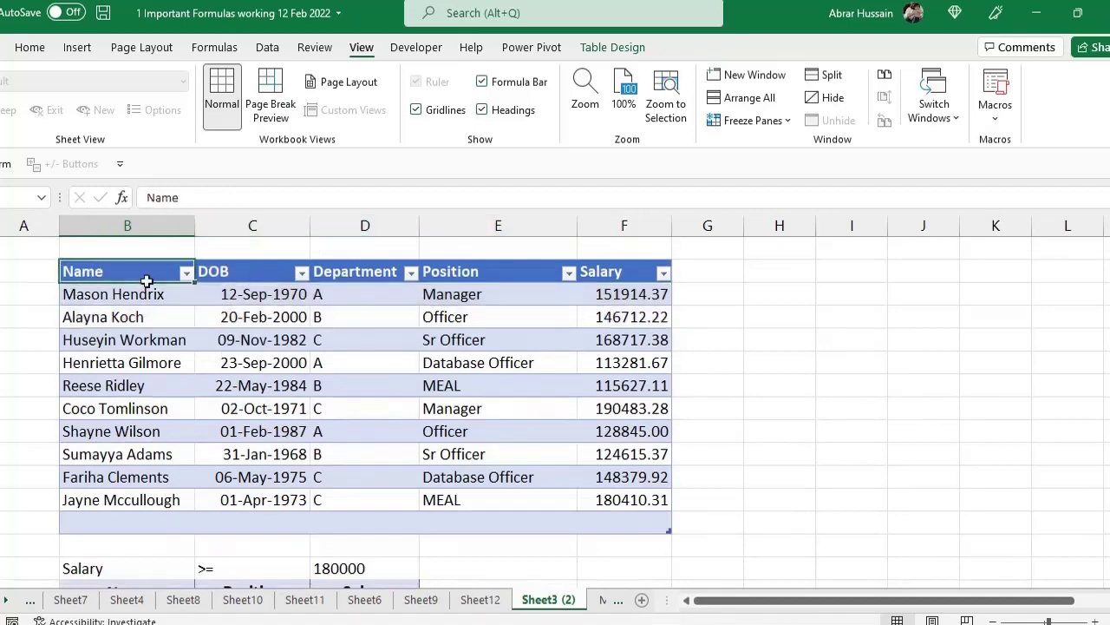
pyautogui.click(482, 261)
pyautogui.click(587, 272)
pyautogui.scroll(-3, 347, 367)
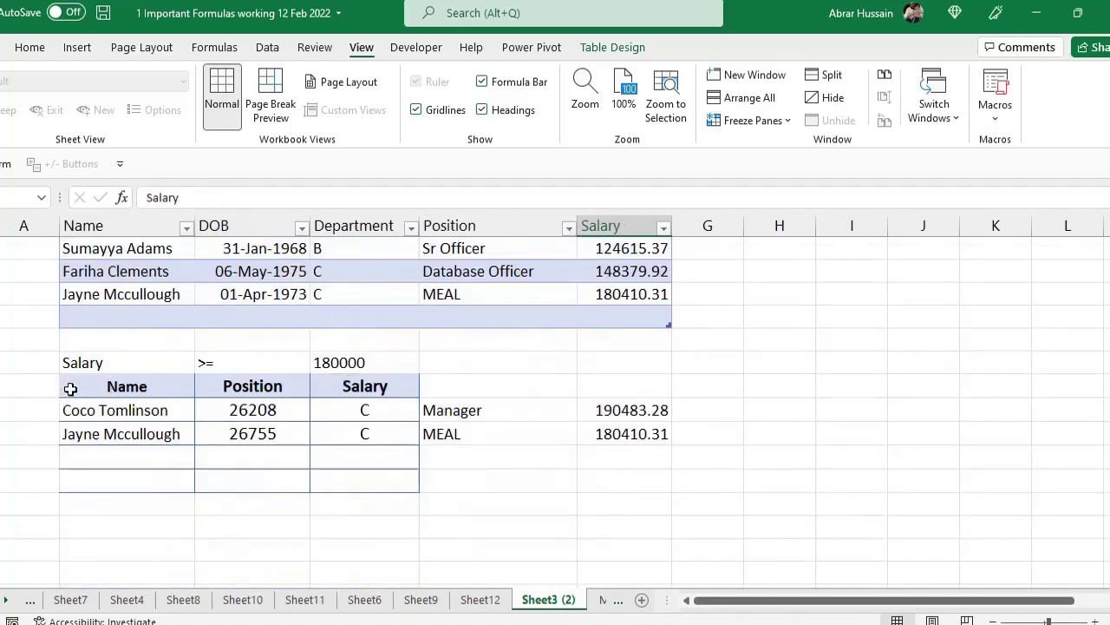
pyautogui.click(70, 384)
pyautogui.click(336, 383)
# Wrap the FILTER formula in the first Name result cell in an outer FILTER and start an array constant as its include argument
pyautogui.click(130, 408)
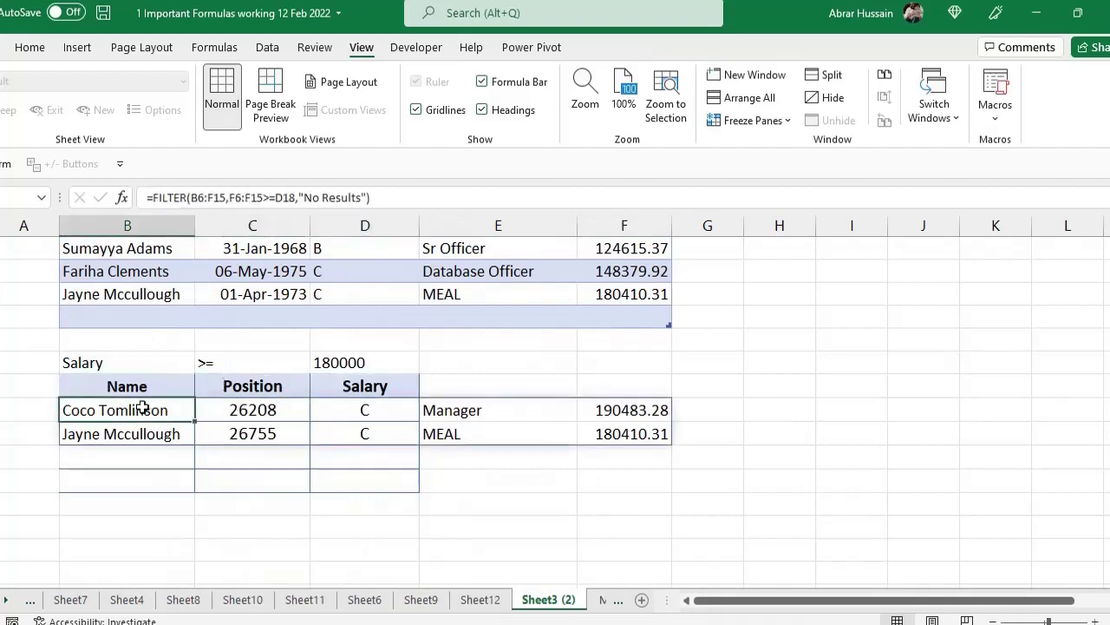
pyautogui.press('F2')
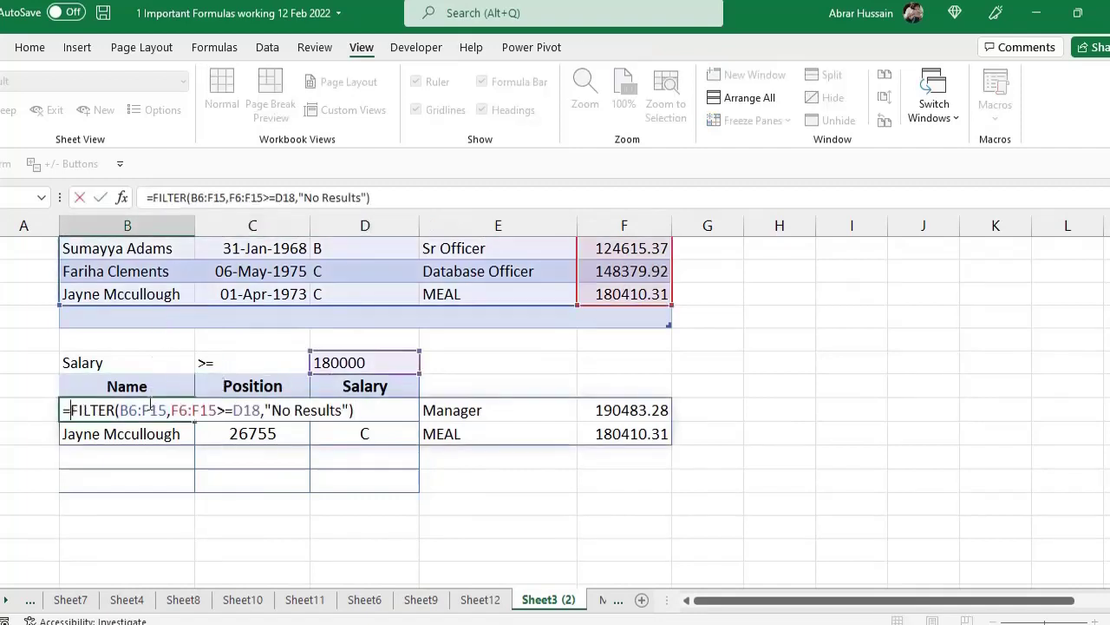
pyautogui.write('FILT')
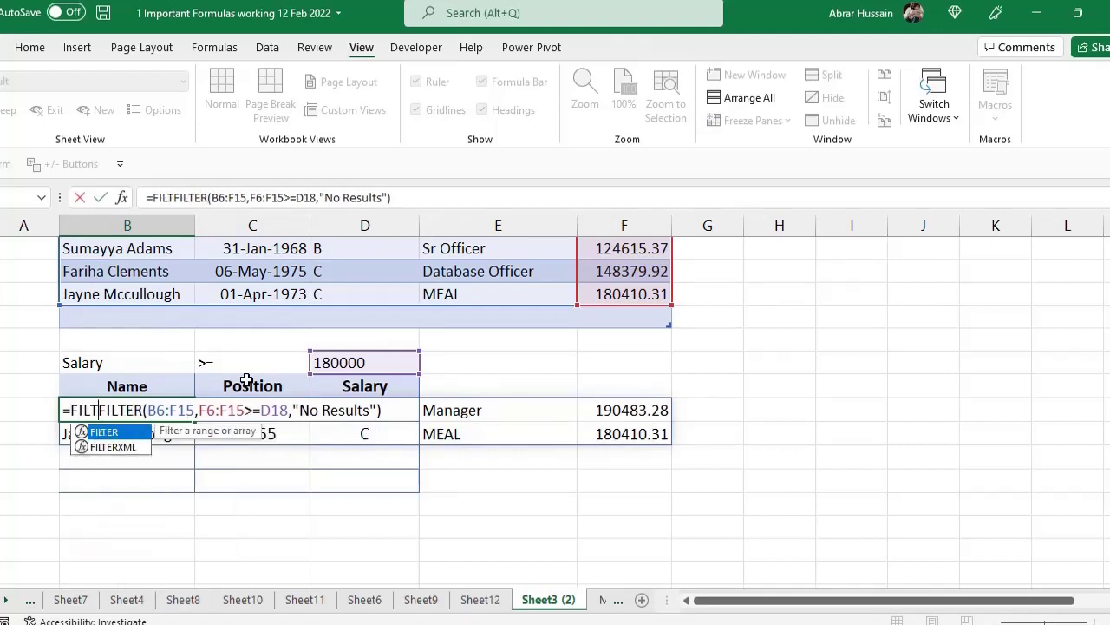
pyautogui.write('ER(B6:F15')
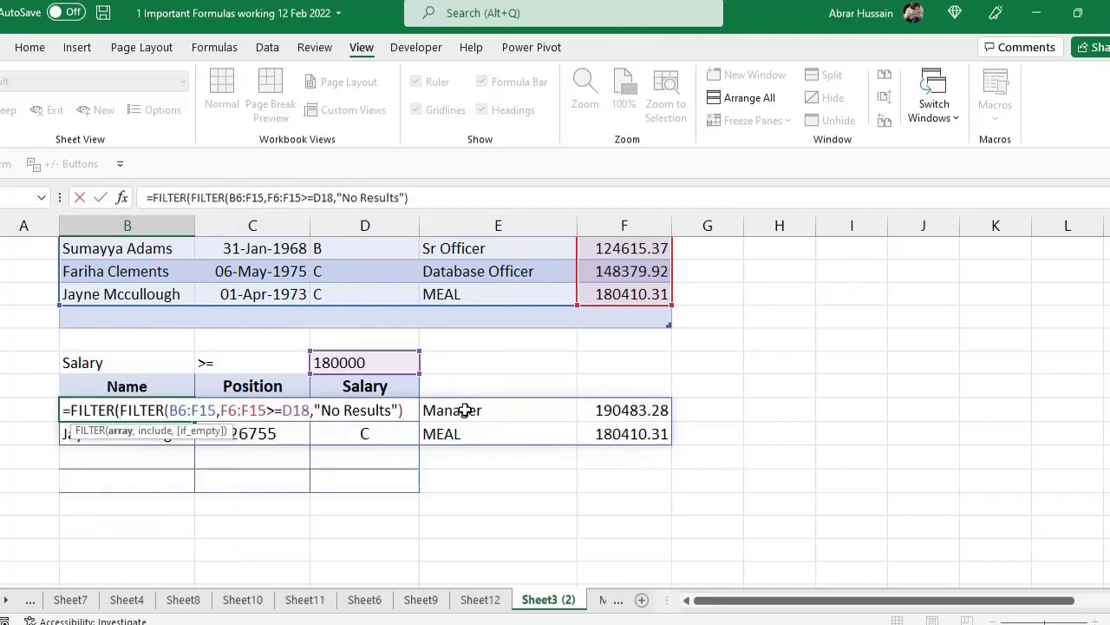
pyautogui.write(',{')
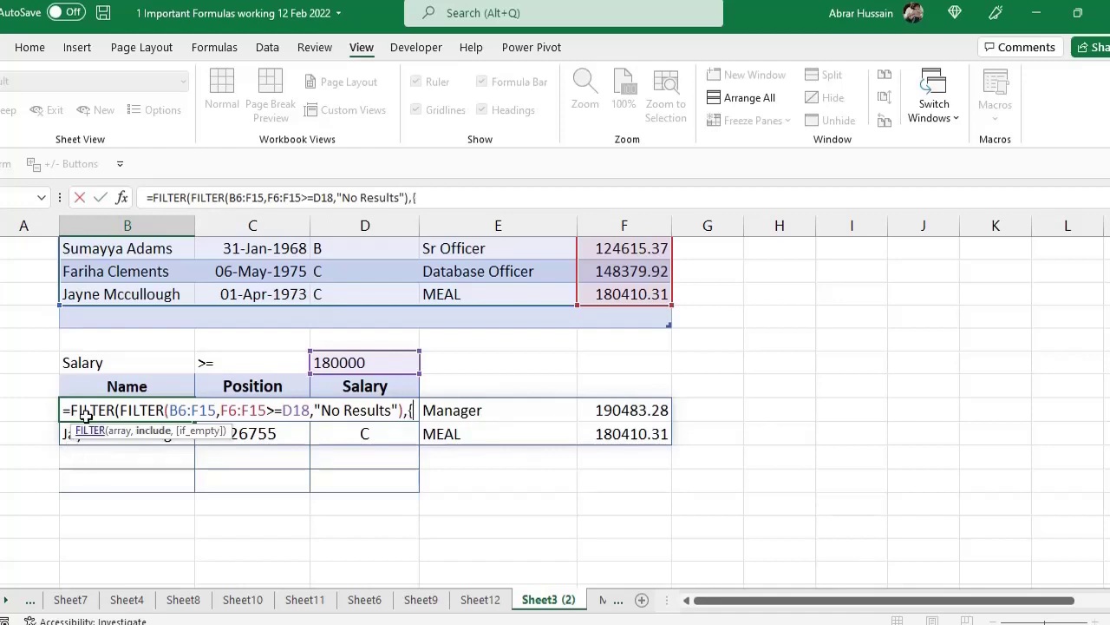
# Complete the outer FILTER's include argument as {1,0,0,1,1} to keep Name, Position and Salary, and enter the formula
pyautogui.scroll(4, 347, 404)
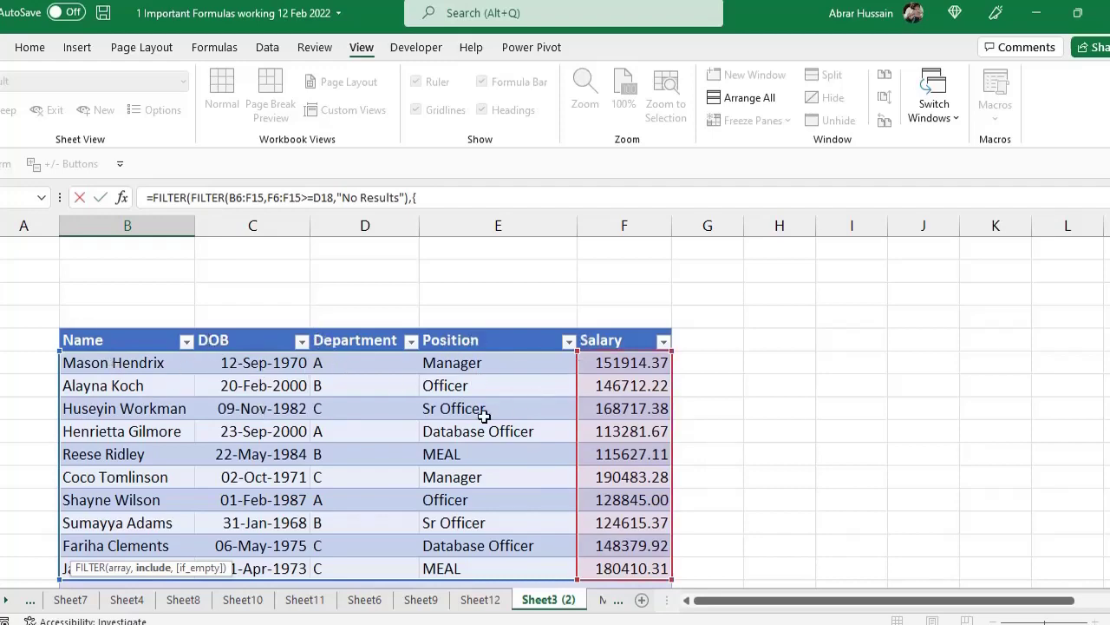
pyautogui.scroll(-5, 528, 411)
pyautogui.write('1,')
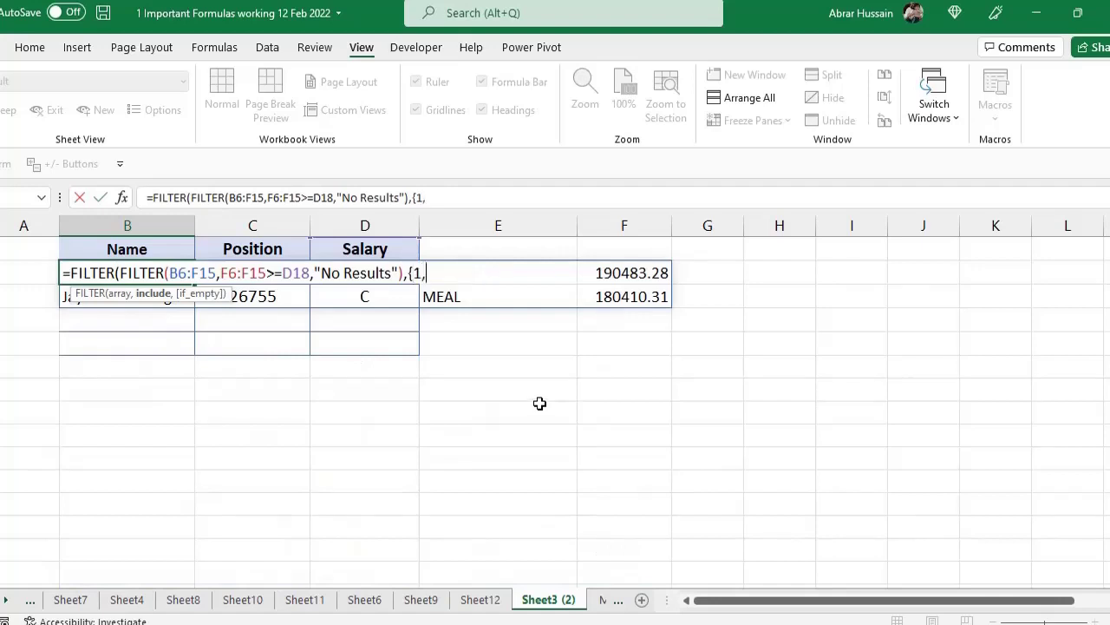
pyautogui.write('0,0,1,1')
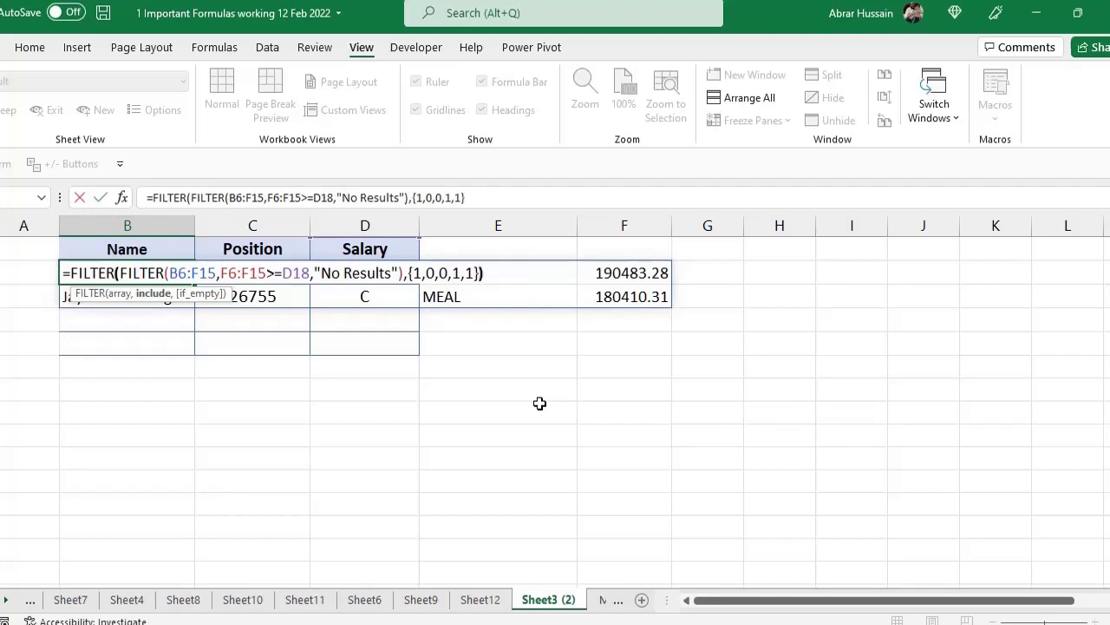
pyautogui.press('Return')
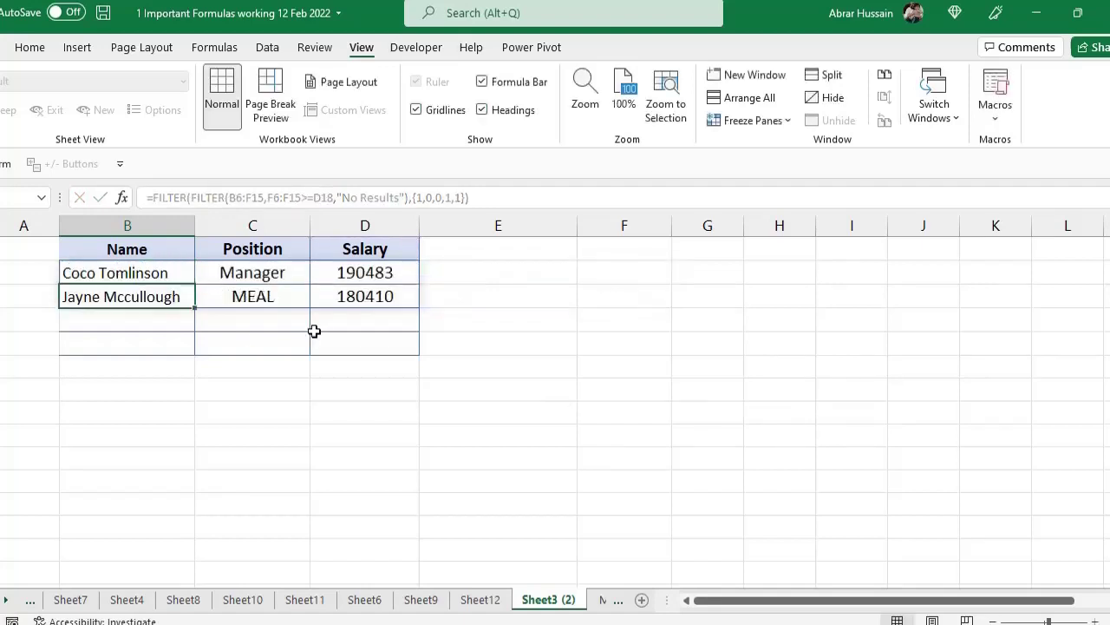
# Test the nested FILTER with salary thresholds of 120000 and 100000 in D18, comparing the filtered rows with the employee table
pyautogui.scroll(2, 314, 330)
pyautogui.click(354, 361)
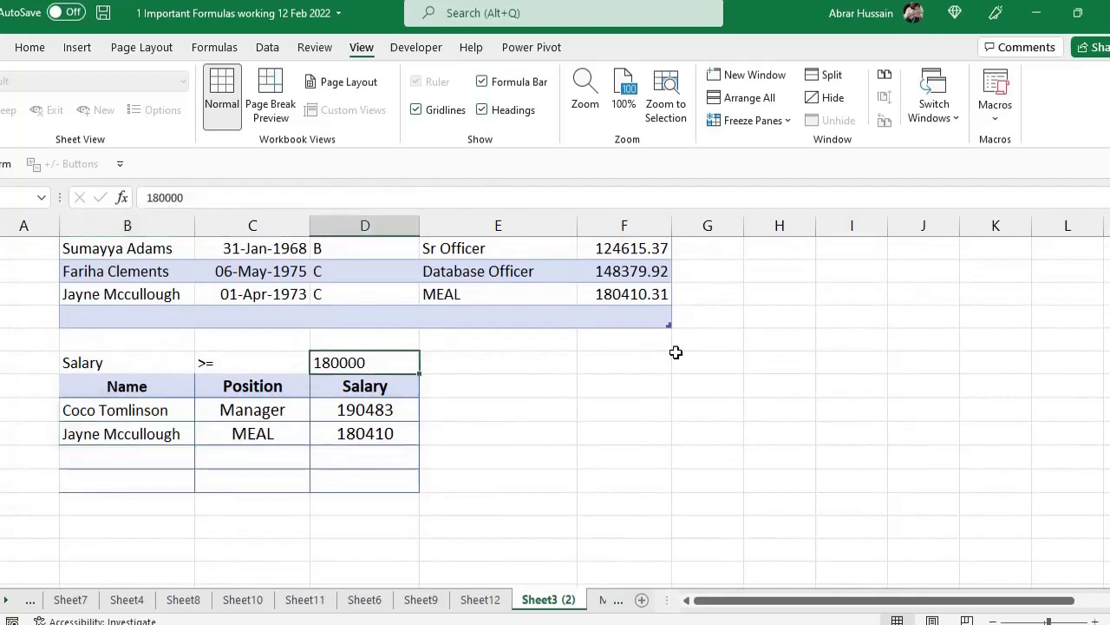
pyautogui.press('F2')
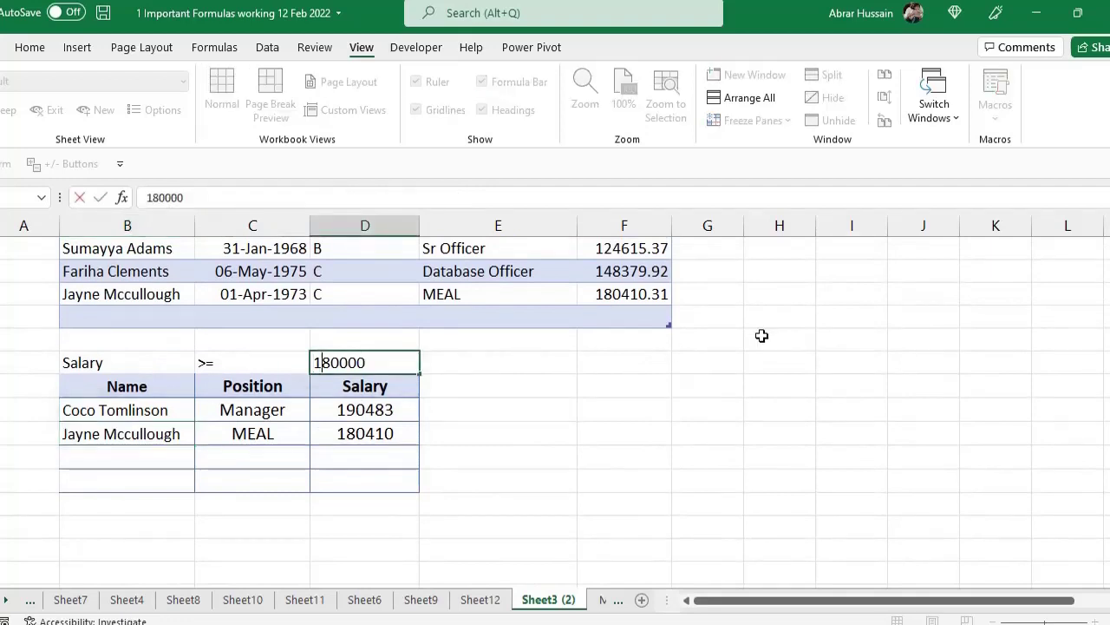
pyautogui.press('Delete')
pyautogui.write('7')
pyautogui.press('Home')
pyautogui.hotkey('shift', 'End')
pyautogui.write('12')
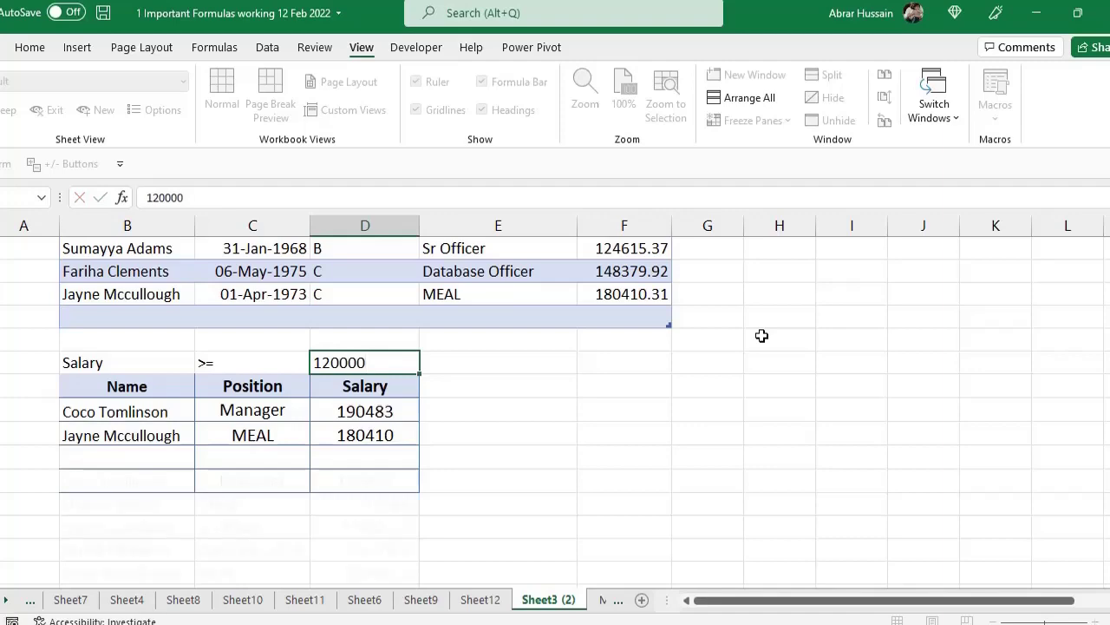
pyautogui.press('Return')
pyautogui.scroll(-1, 373, 395)
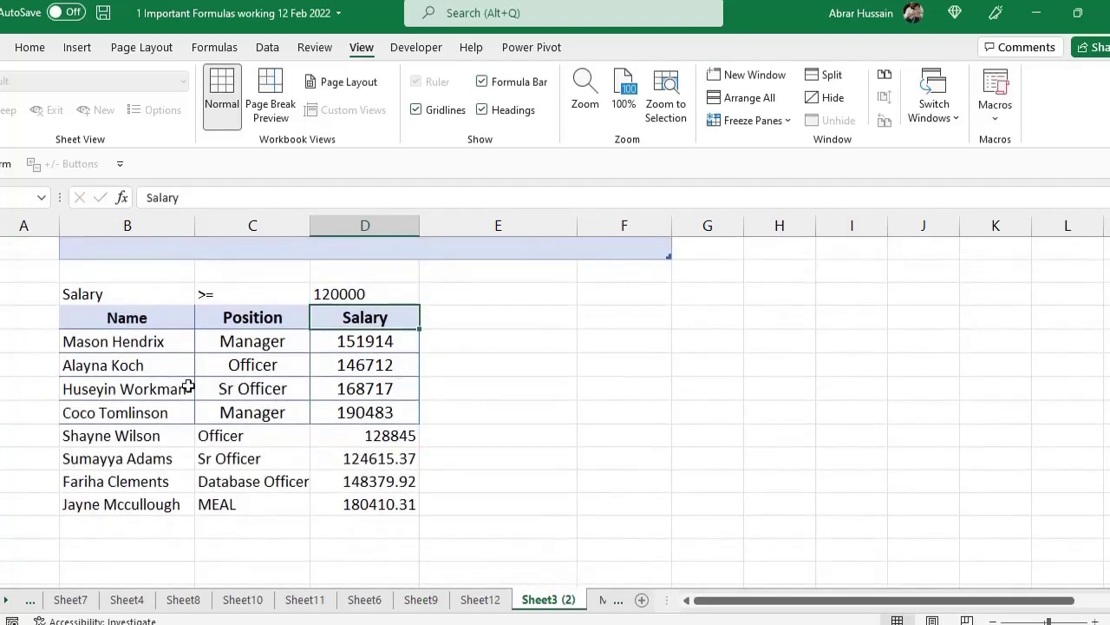
pyautogui.scroll(2, 261, 390)
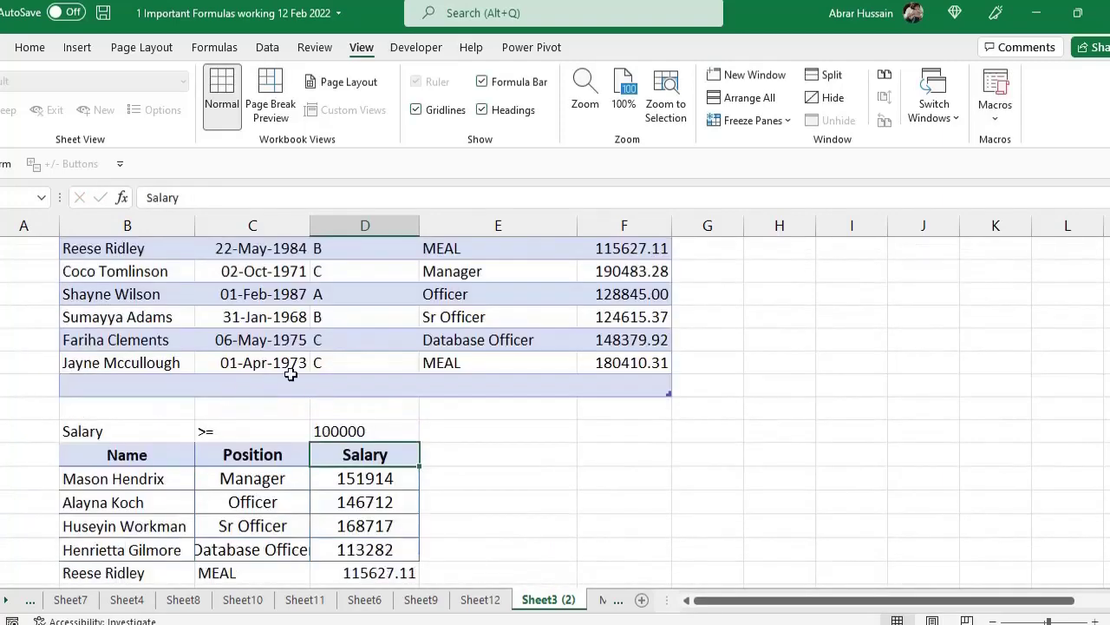
pyautogui.scroll(2, 290, 373)
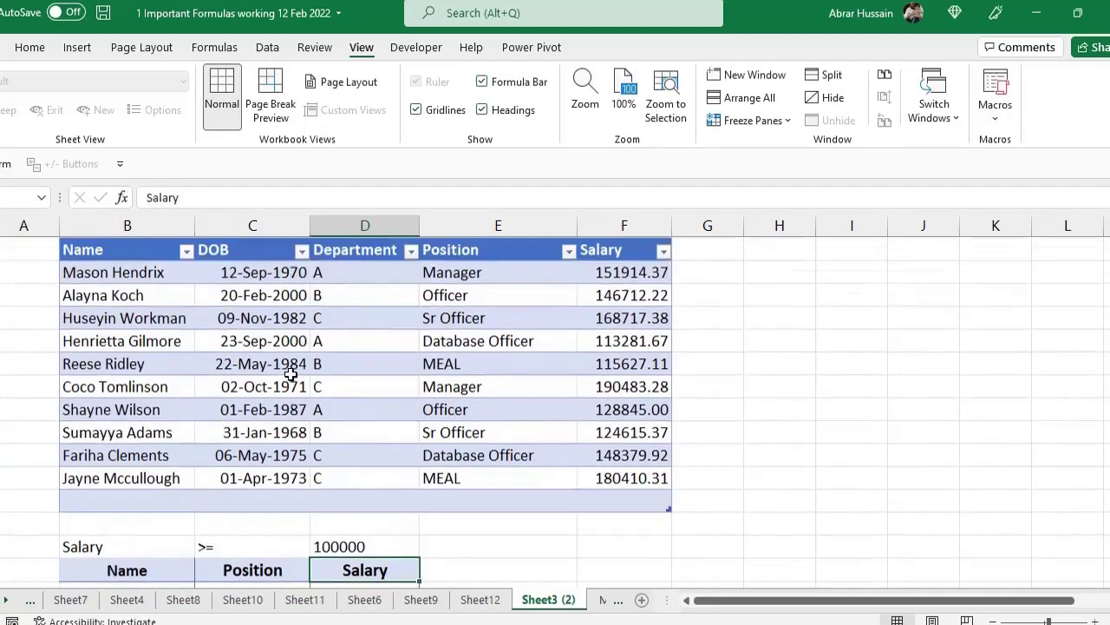
pyautogui.scroll(-5, 291, 373)
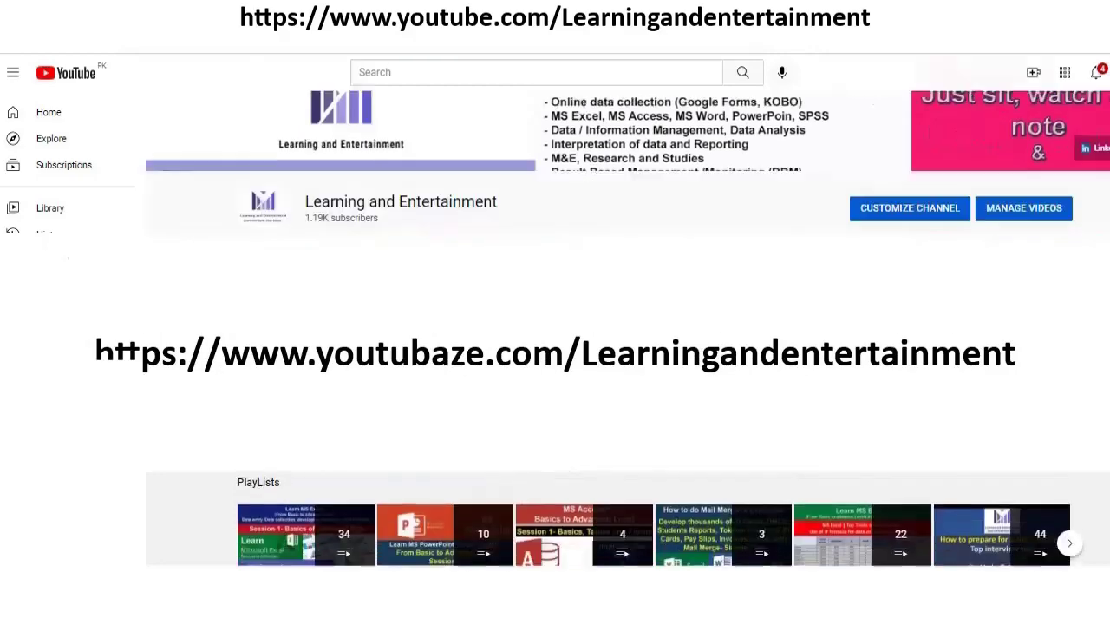
# Switch to the Learning and Entertainment channel on YouTube and browse its playlists and uploaded videos
pyautogui.scroll(-3, 795, 371)
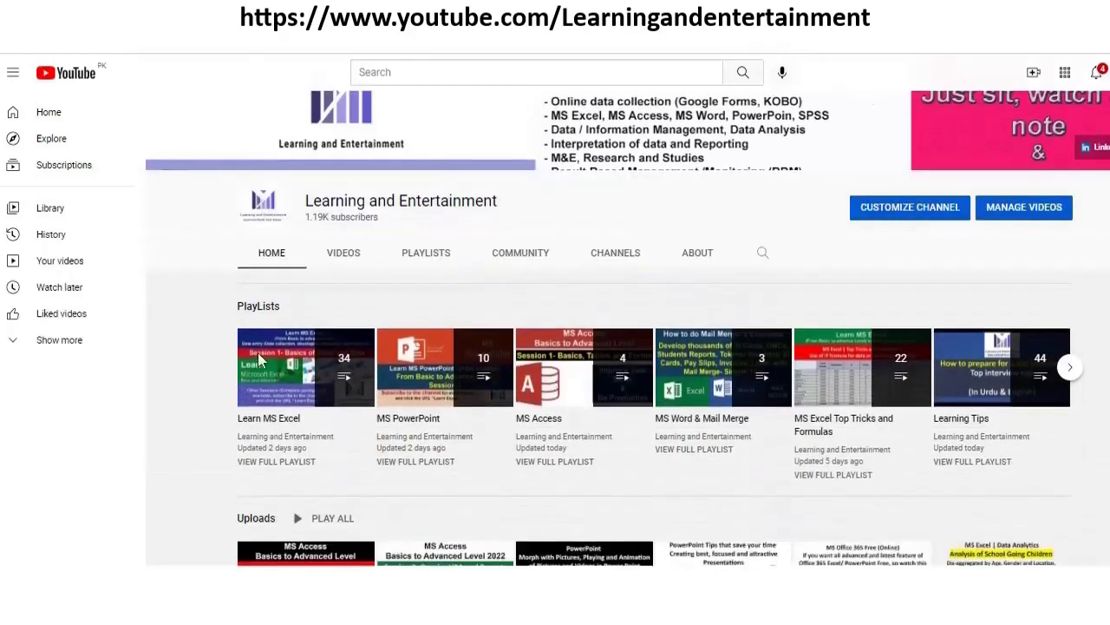
pyautogui.scroll(-1, 257, 352)
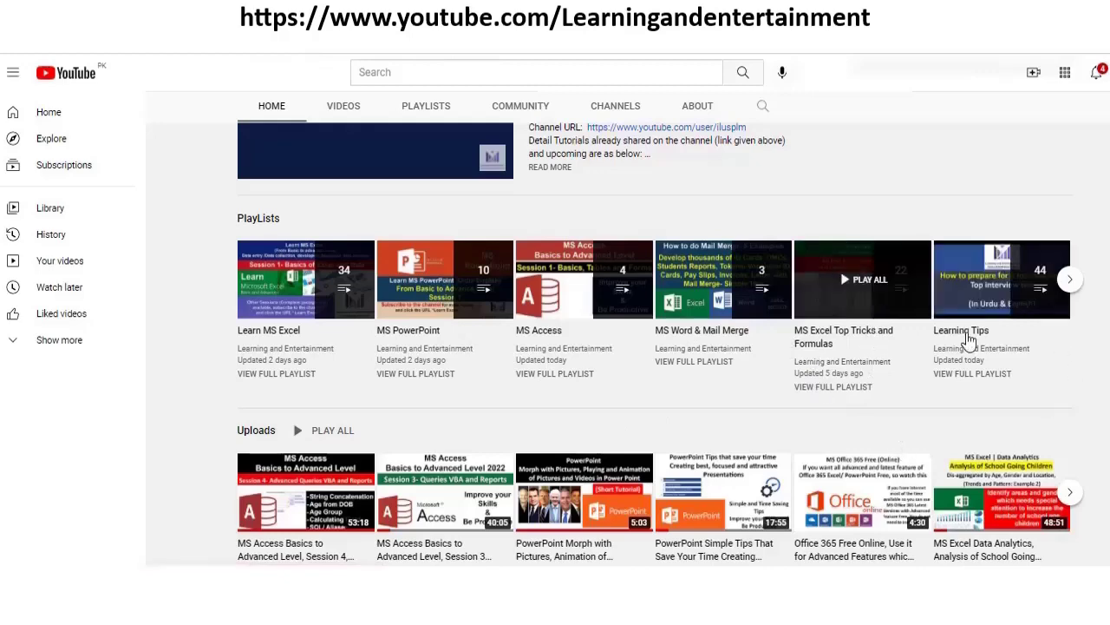
pyautogui.click(1071, 286)
pyautogui.scroll(1, 361, 476)
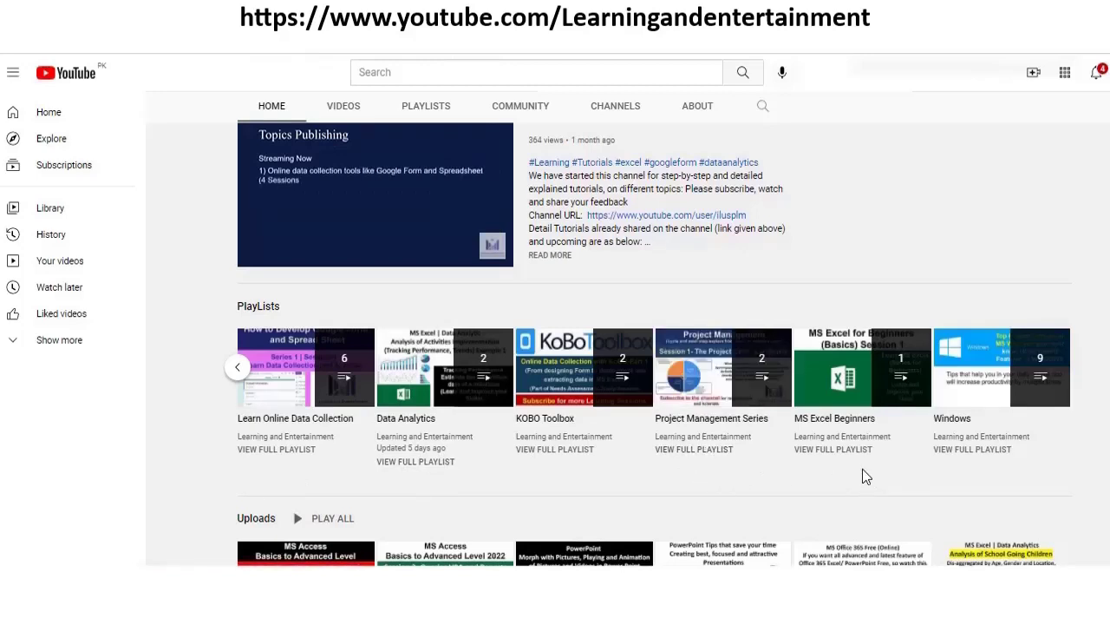
pyautogui.scroll(-2, 404, 483)
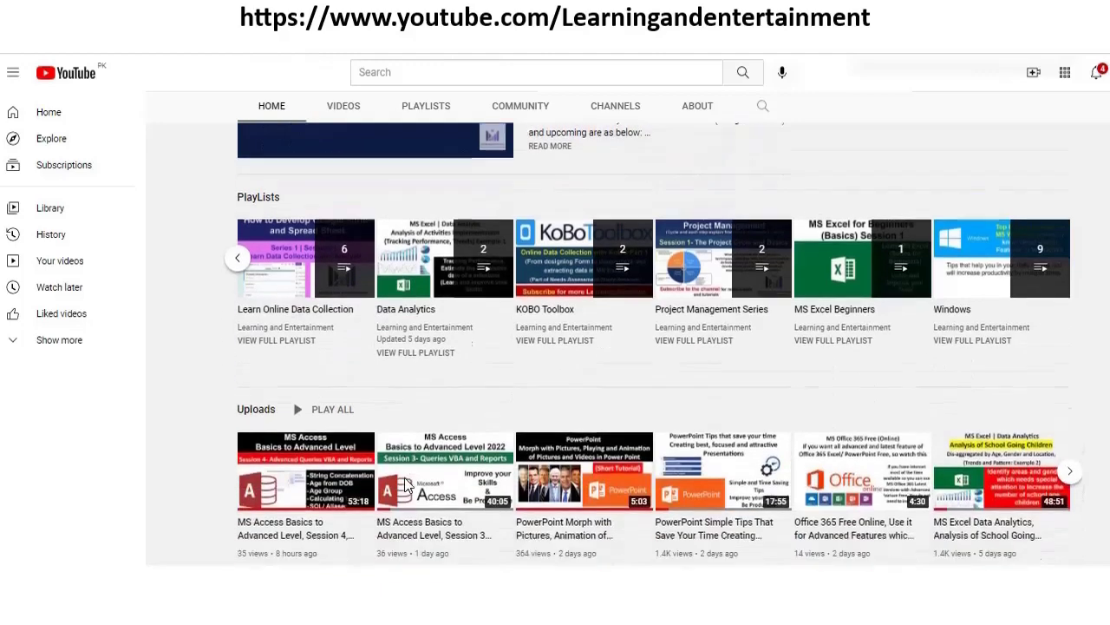
pyautogui.scroll(-4, 571, 518)
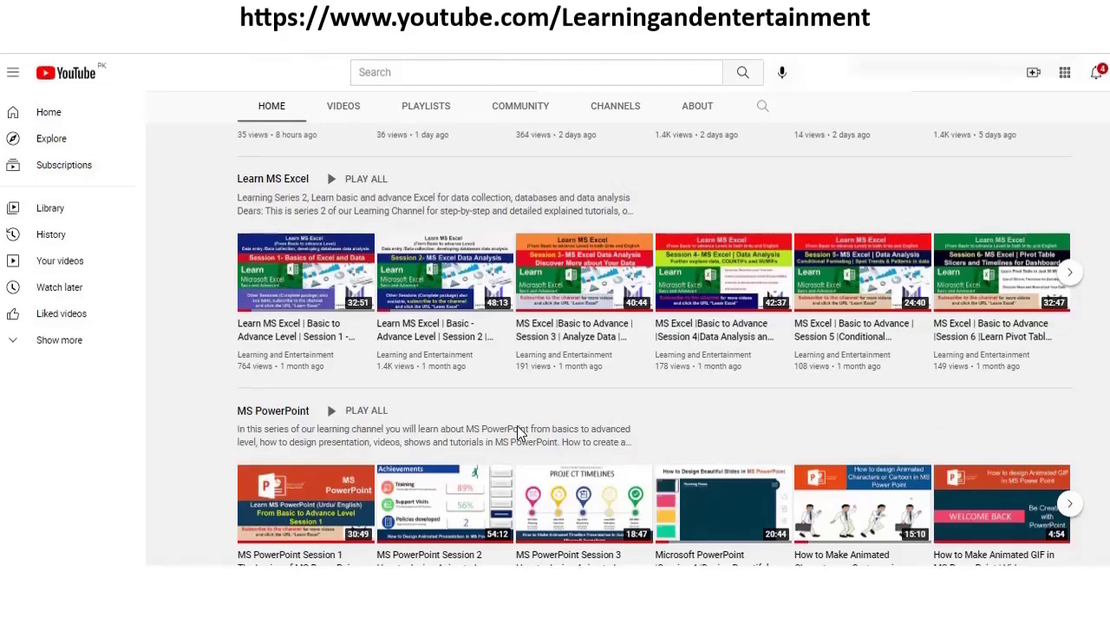
pyautogui.scroll(-1, 519, 425)
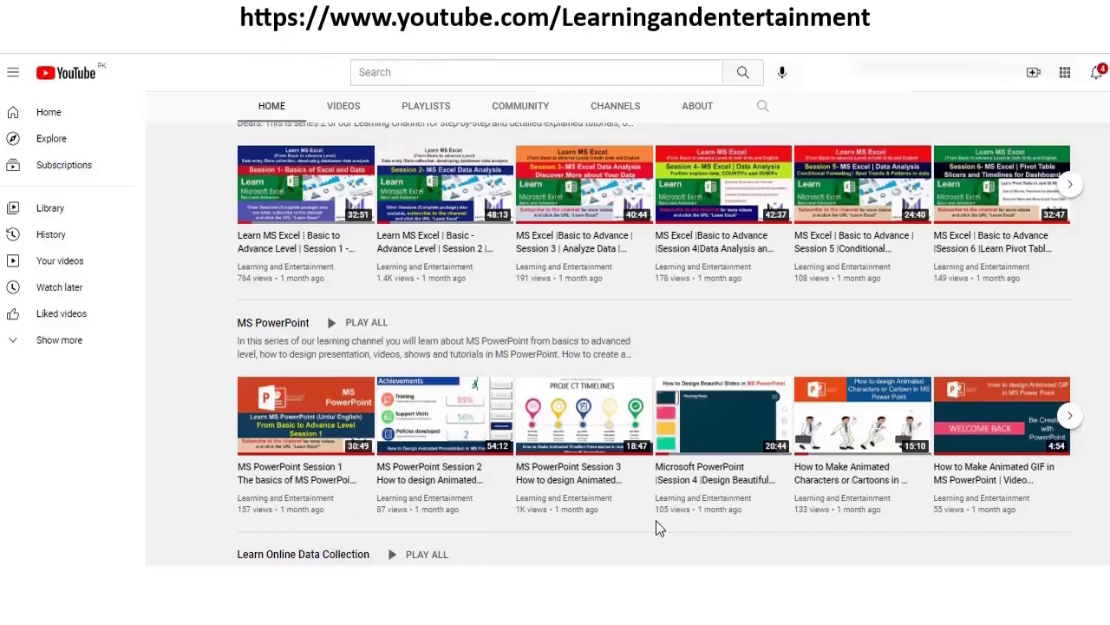
pyautogui.scroll(5, 316, 432)
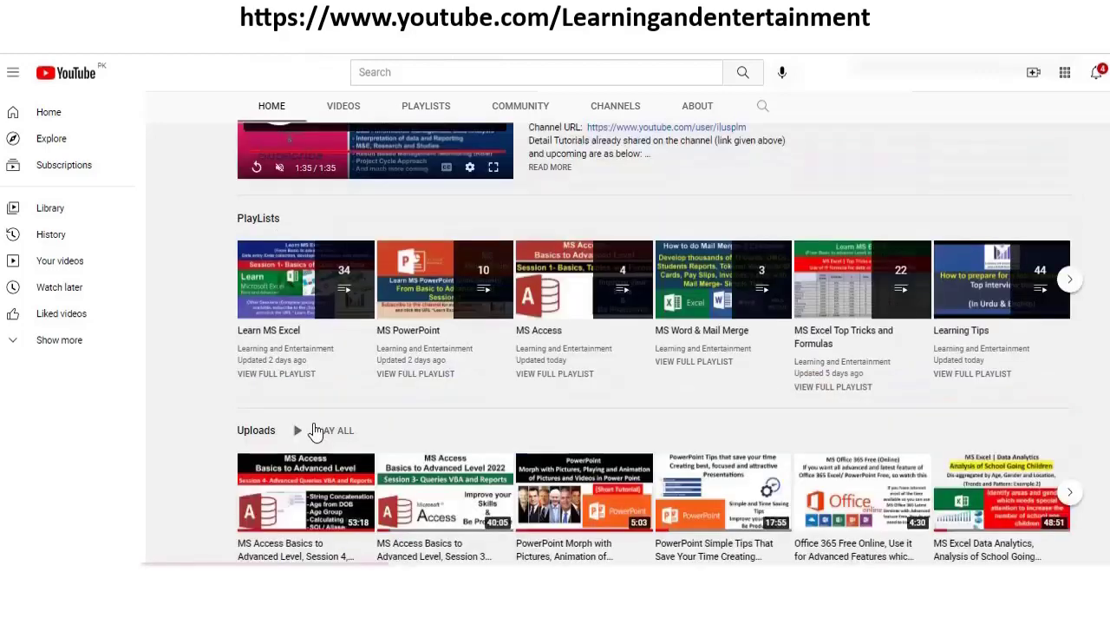